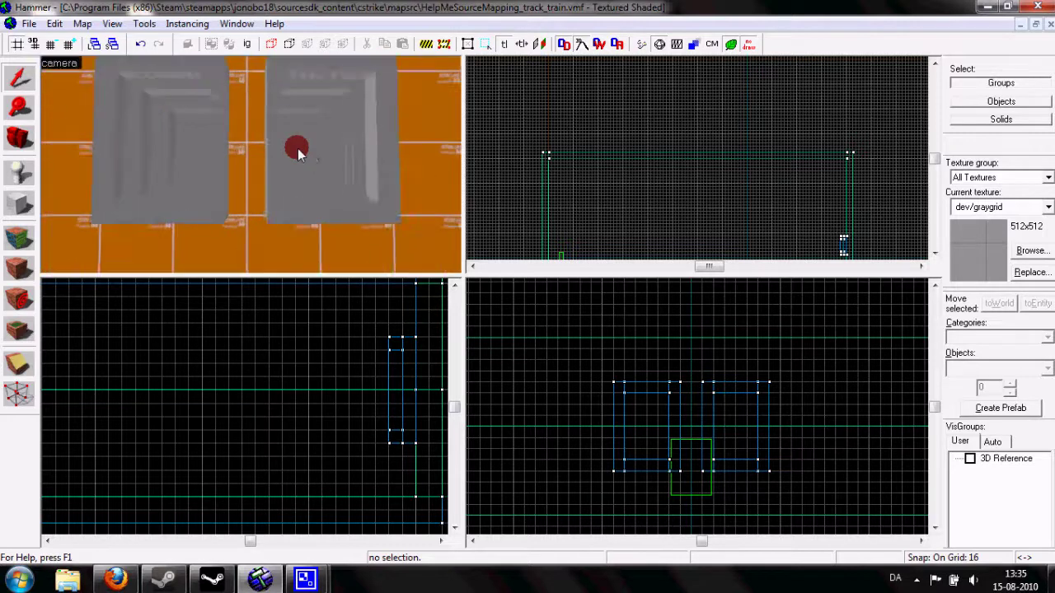
Inspect the two recessed gray frames on the orange wall from near and far in the 3D view.
scroll(252, 164, down, 1)
scroll(251, 165, up, 4)
scroll(251, 164, down, 4)
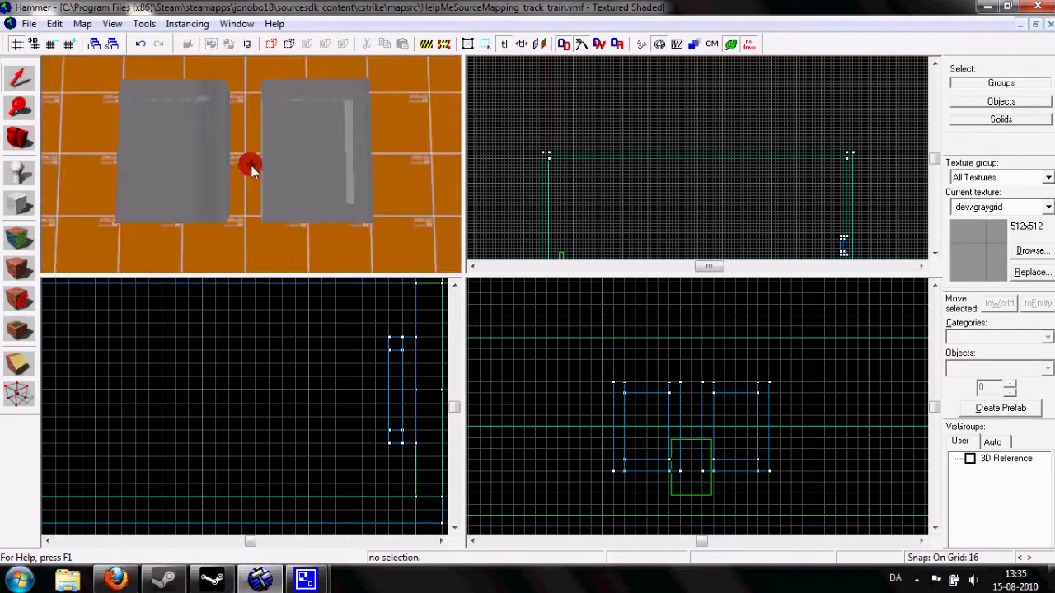
scroll(250, 160, up, 3)
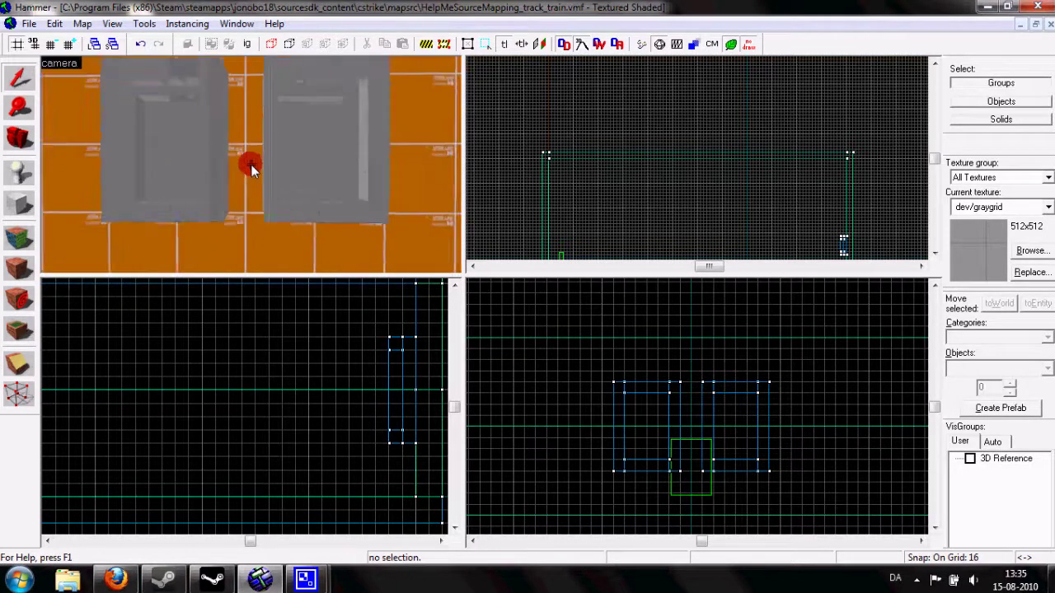
scroll(251, 165, down, 2)
key(s)
key(d)
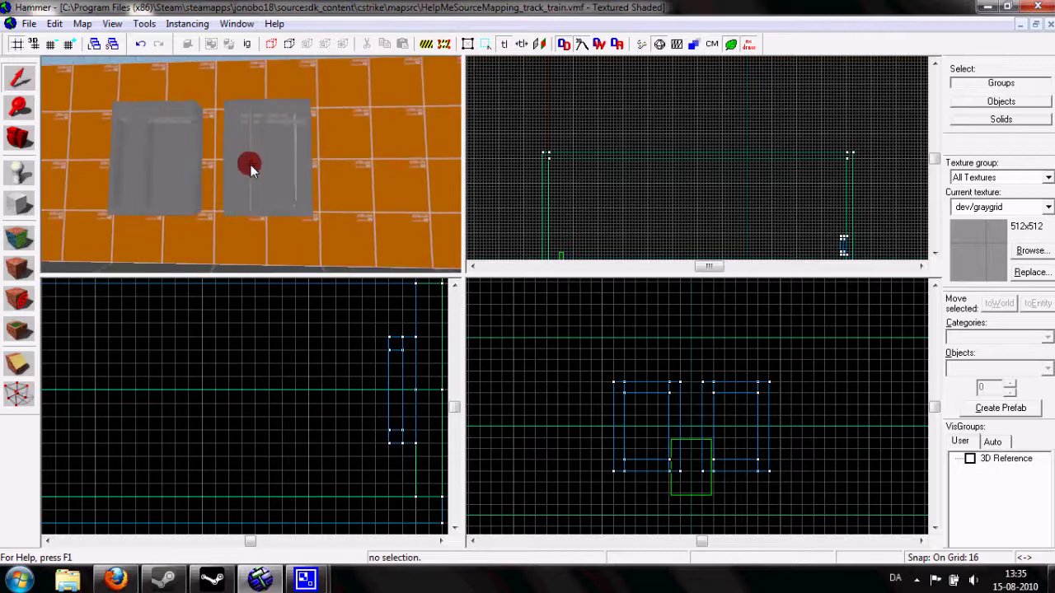
key(Left)
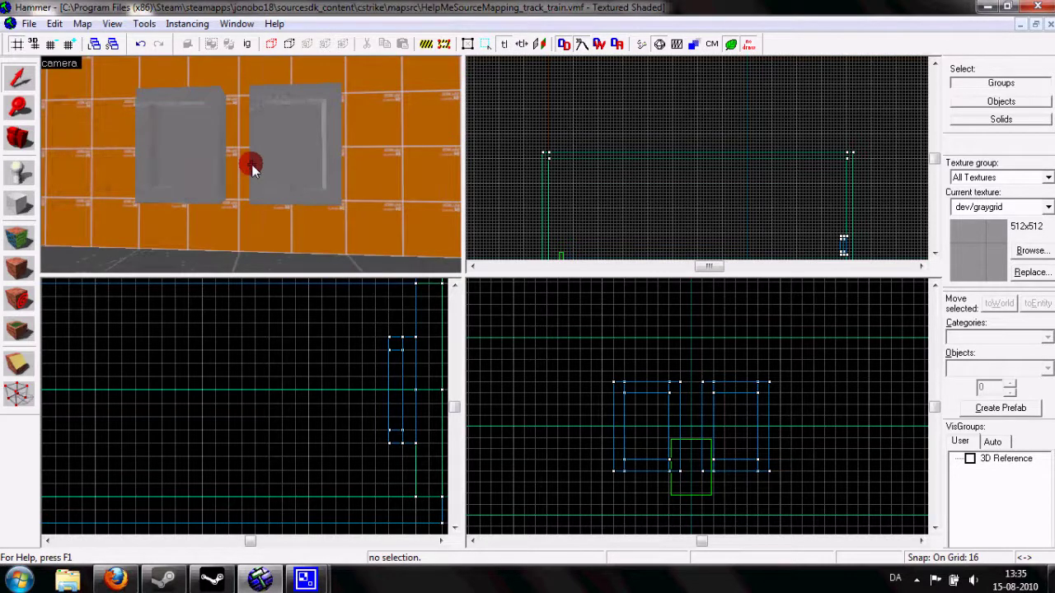
key(w)
Create a block 64 wide, 96 high and 16 units deep that fills the recess of the right-hand gray frame.
click(281, 124)
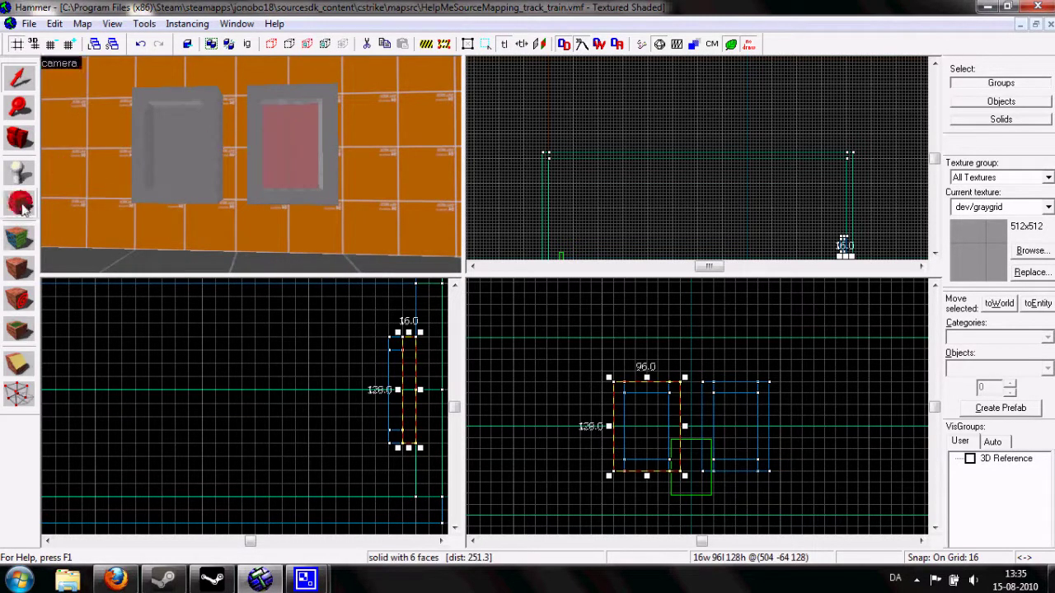
click(18, 202)
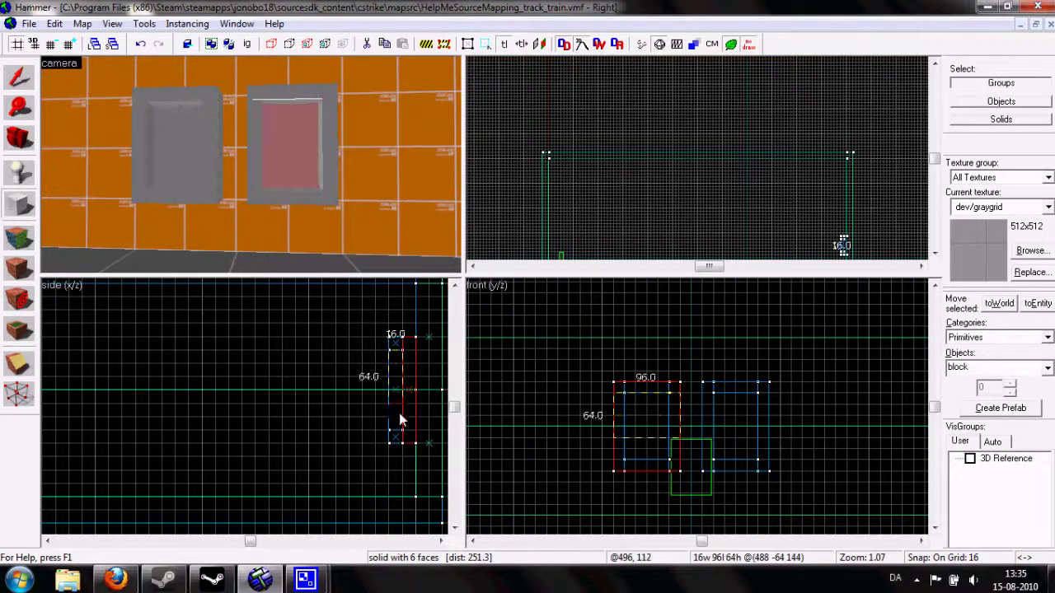
drag(401, 420, 401, 431)
drag(683, 427, 664, 426)
key(Return)
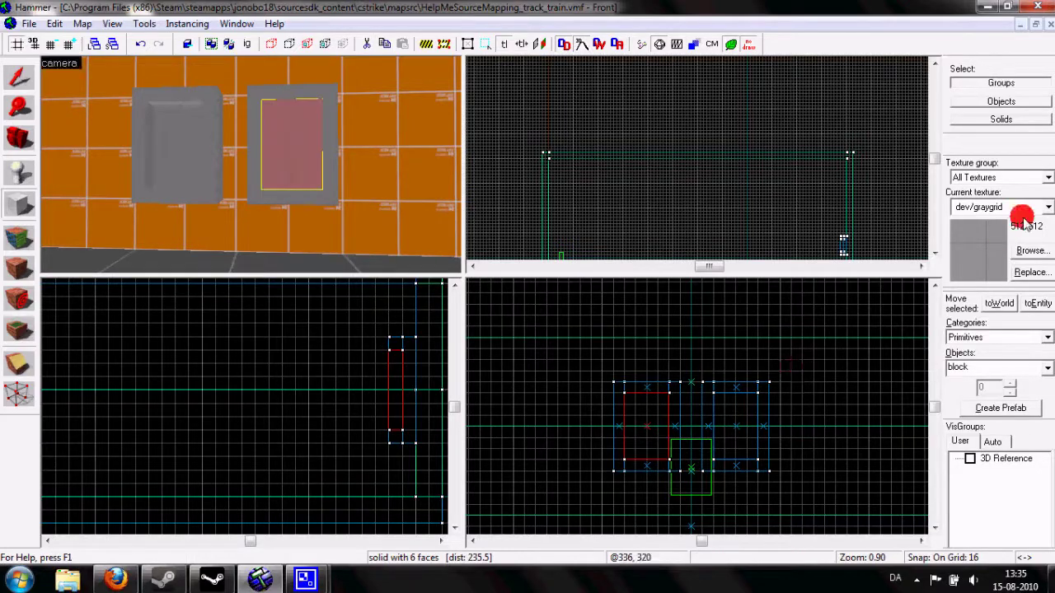
Find the tools/toolsnodraw texture and apply it to the whole new block.
click(1031, 250)
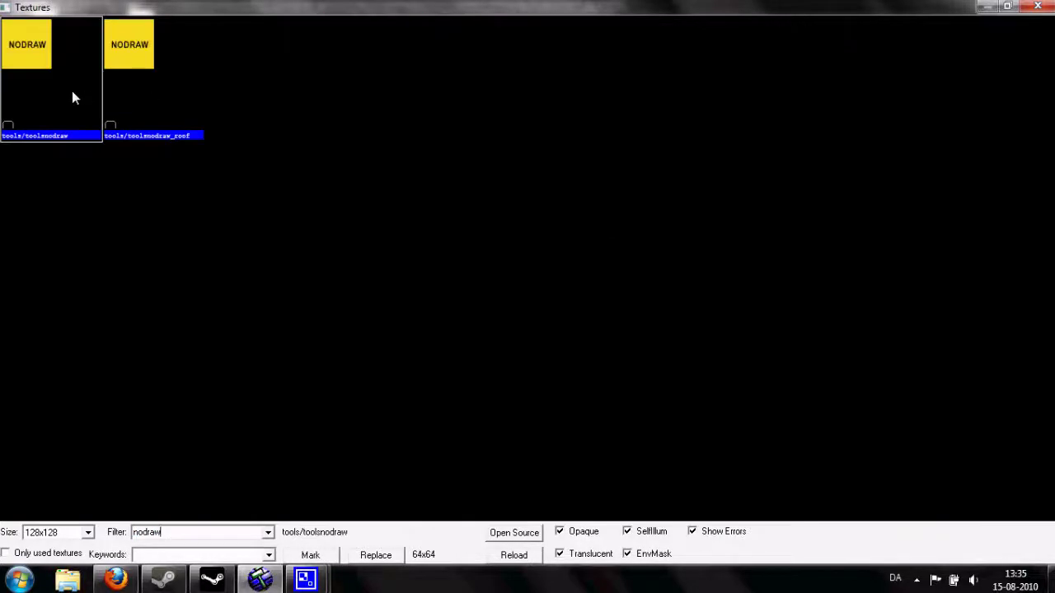
double_click(72, 97)
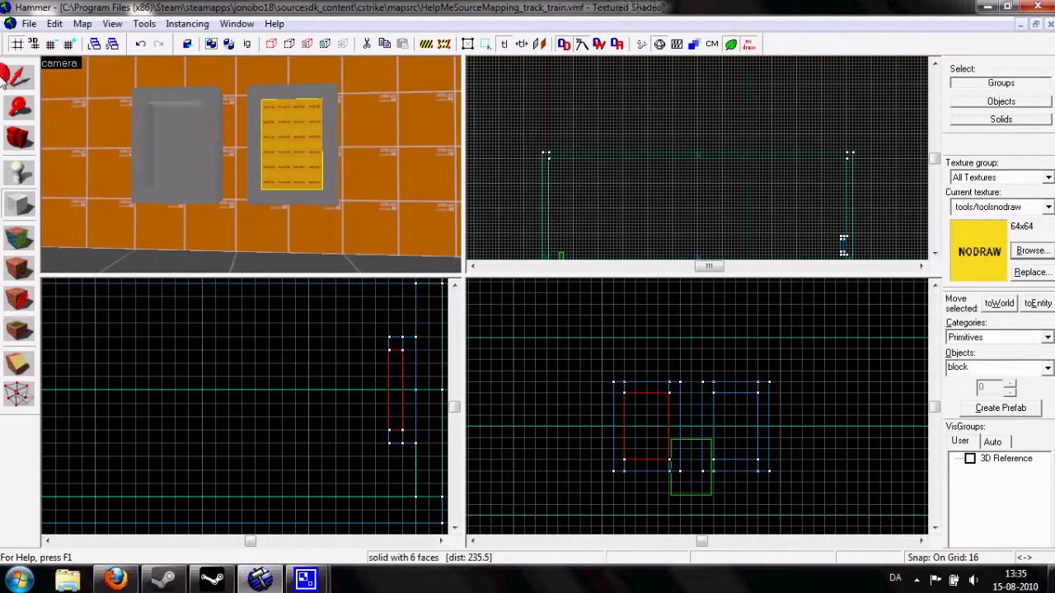
key(shift+s)
Select the nodraw block, filter the textures by "num" and make decals/infnum0 the current texture.
click(322, 153)
click(1005, 239)
click(1028, 250)
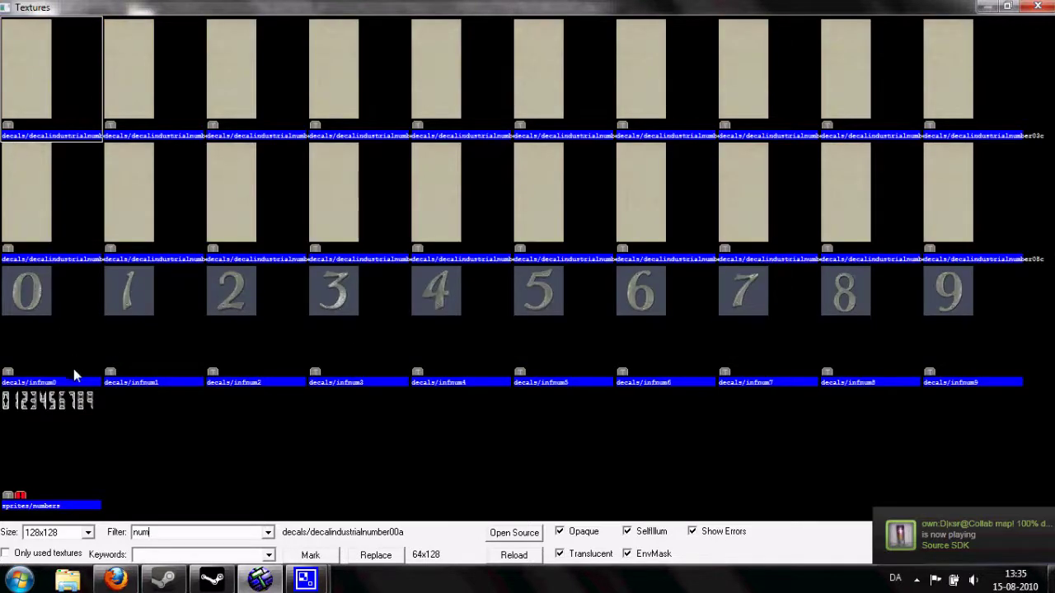
click(25, 292)
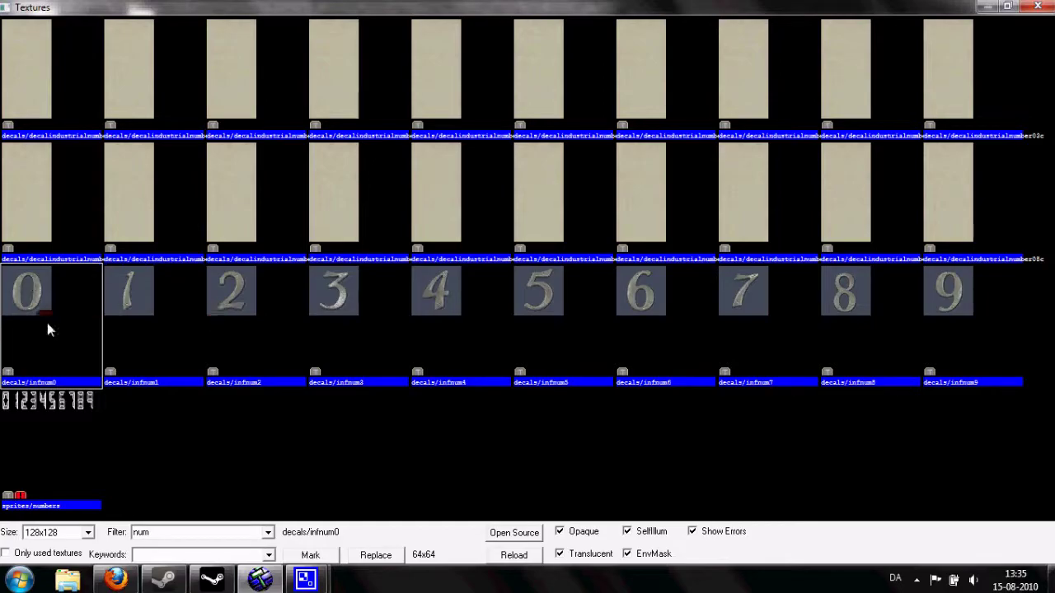
double_click(47, 323)
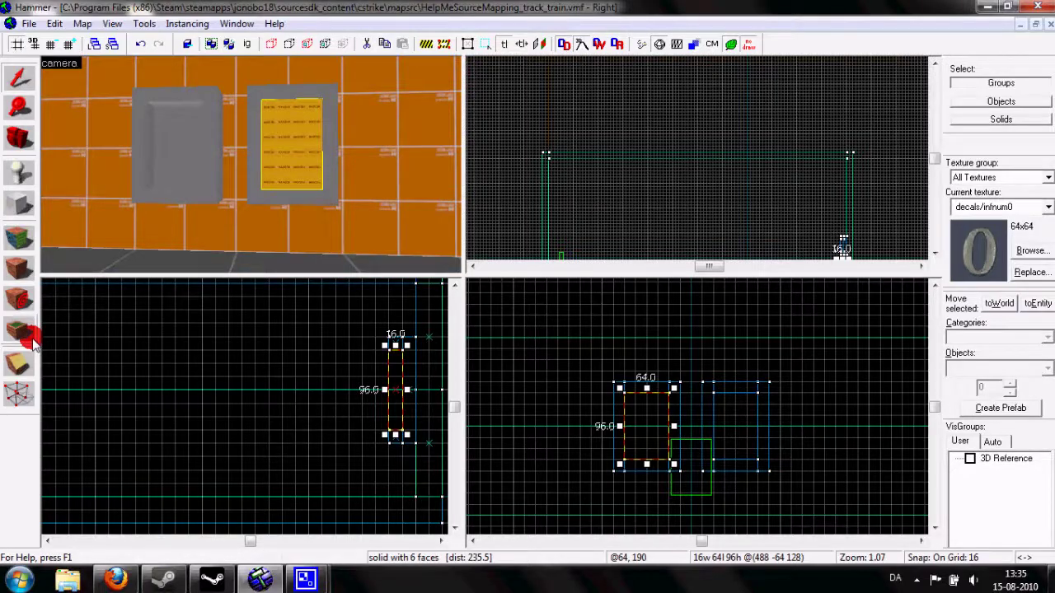
Apply decals/infnum0 to the block's front face, fit it and set its alignment to Face.
click(27, 267)
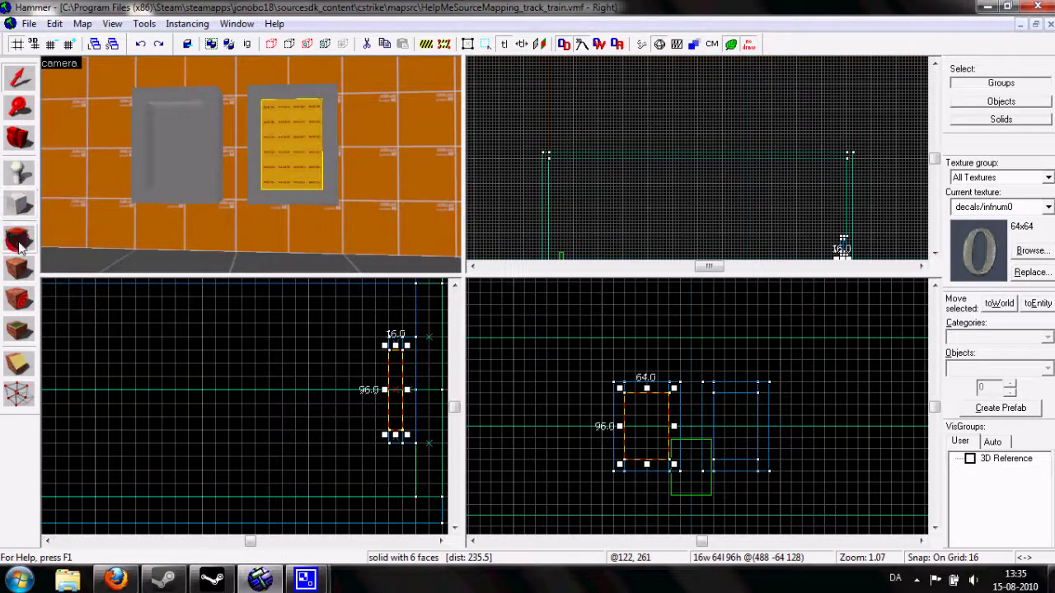
click(19, 239)
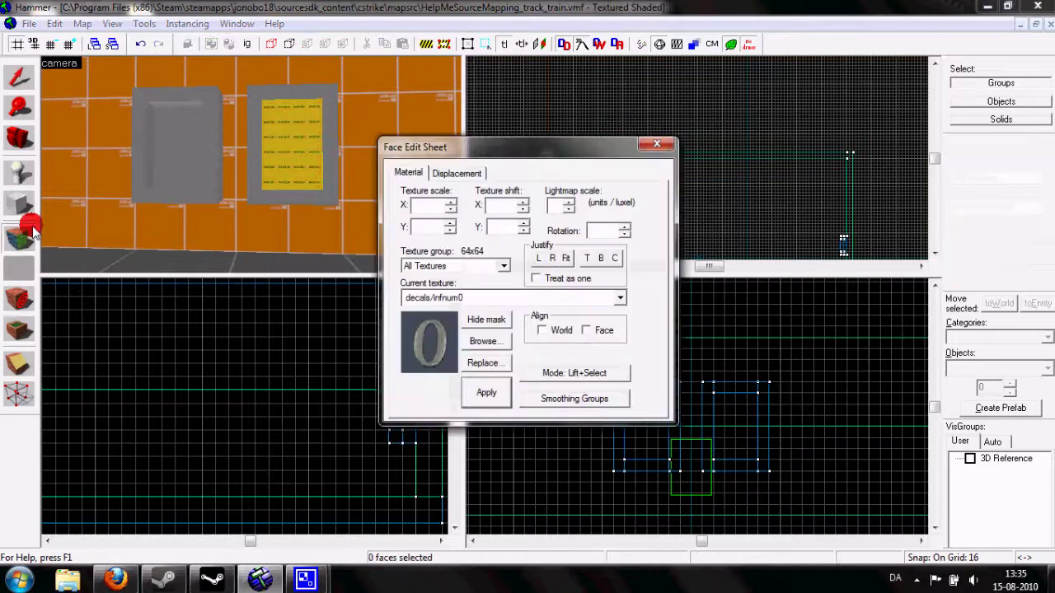
click(290, 143)
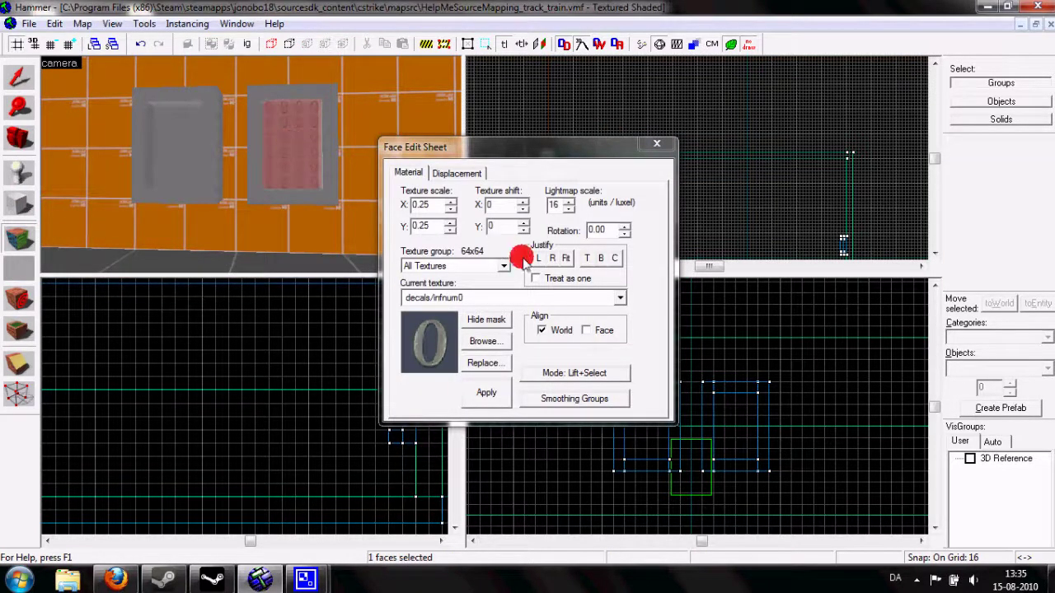
click(567, 260)
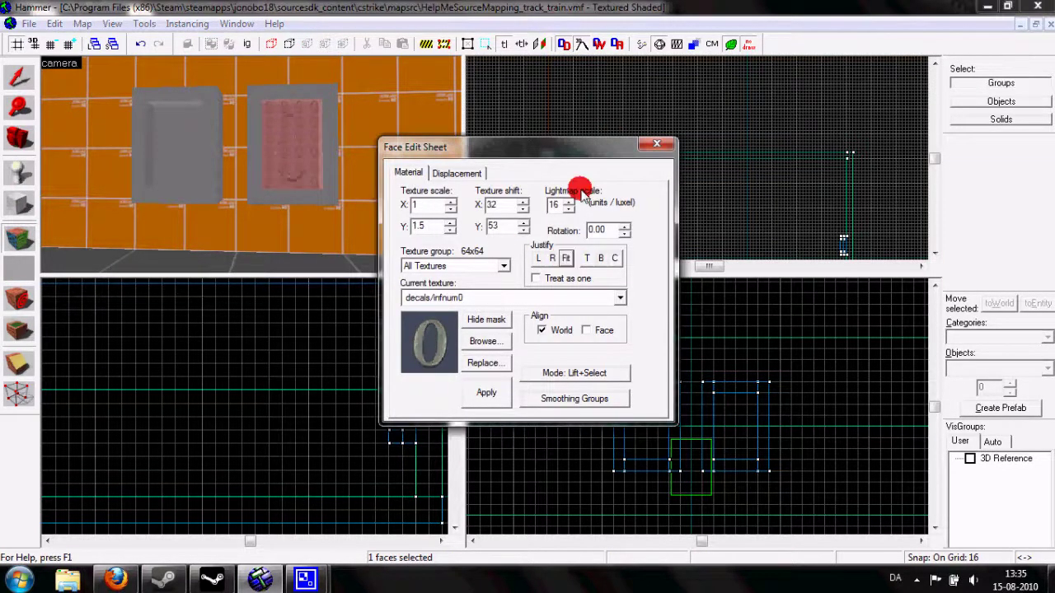
click(567, 259)
click(590, 330)
click(656, 145)
Select the digit block and move it 16 units outward from the frame in the side view.
click(272, 157)
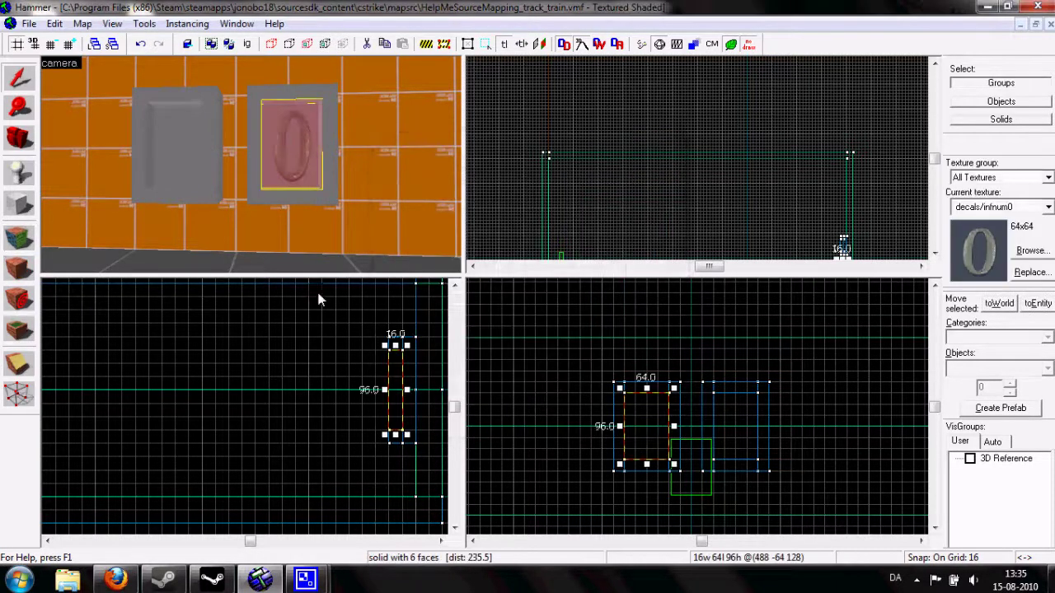
scroll(396, 400, up, 1)
drag(396, 400, 379, 400)
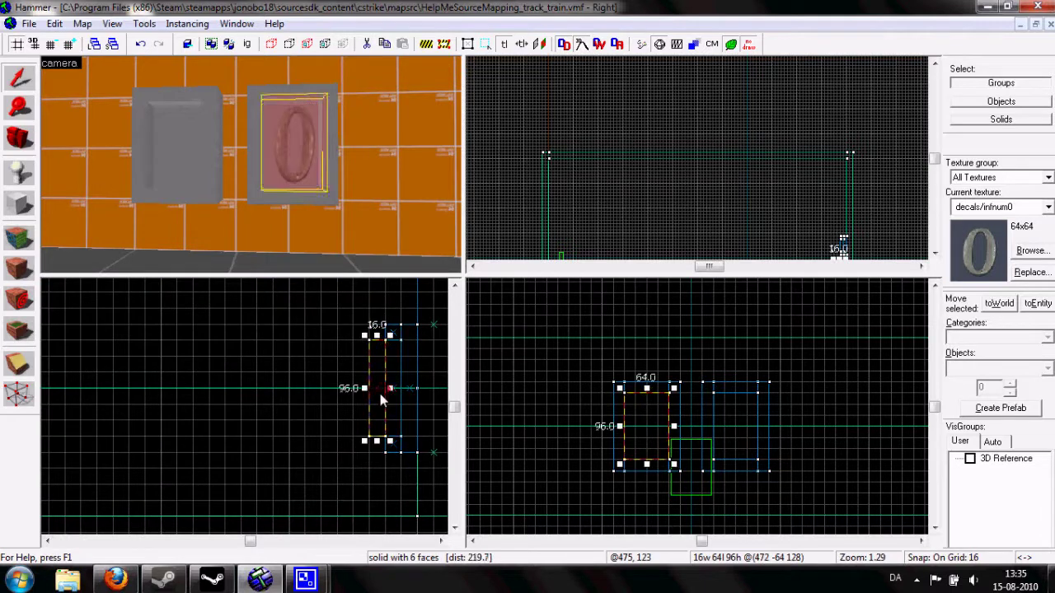
Tie the digit block to an entity and set its class to func_brush.
mouse_move(192, 188)
mouse_down()
mouse_move(248, 159)
mouse_move(260, 169)
mouse_up()
key(ctrl+t)
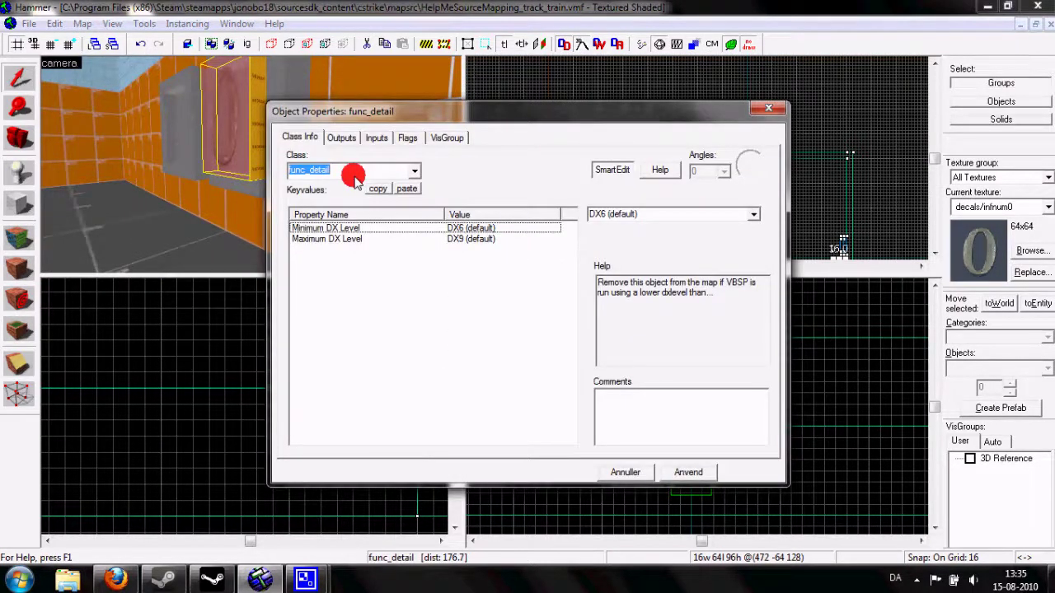
text(func_)
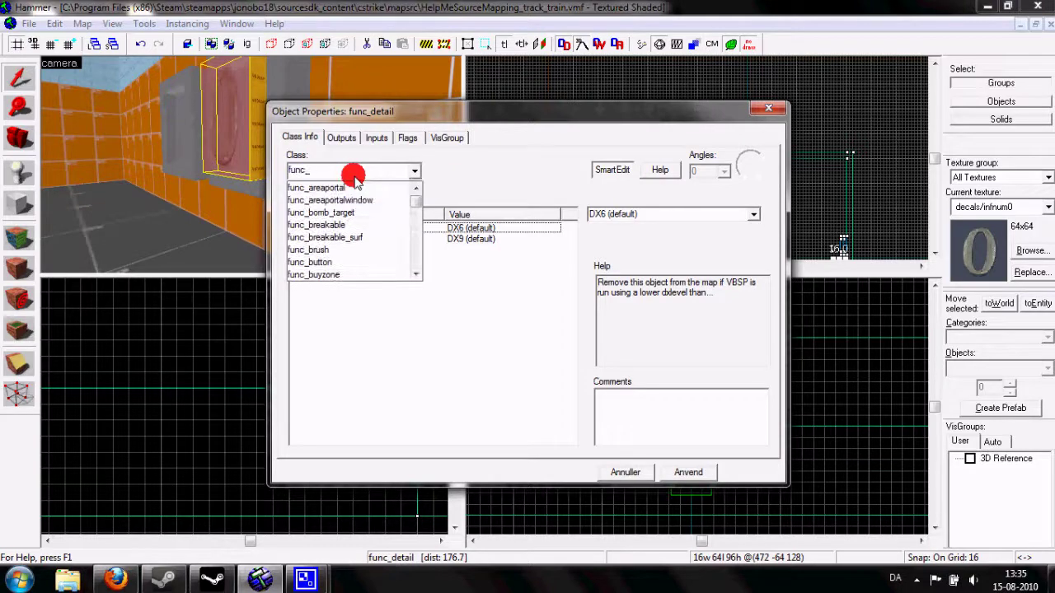
text(brush)
key(Return)
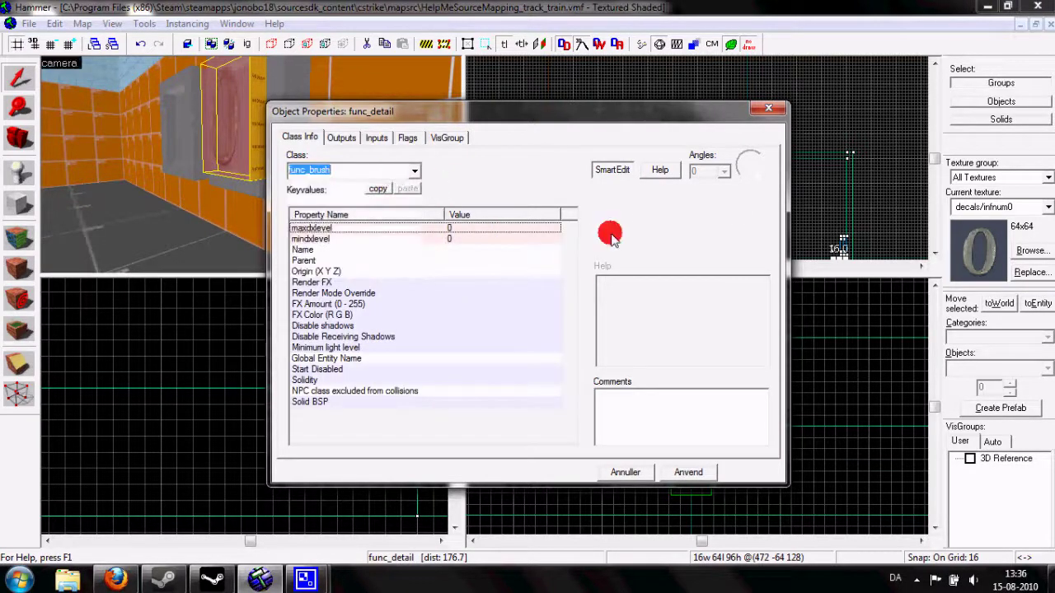
click(690, 472)
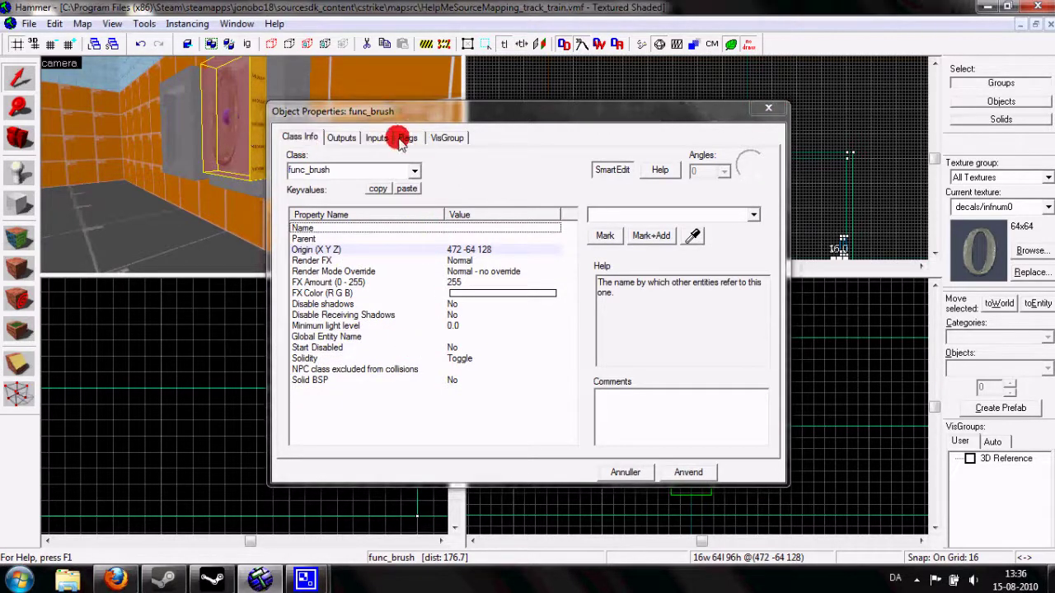
Name the func_brush entity X0 and close its properties.
click(326, 228)
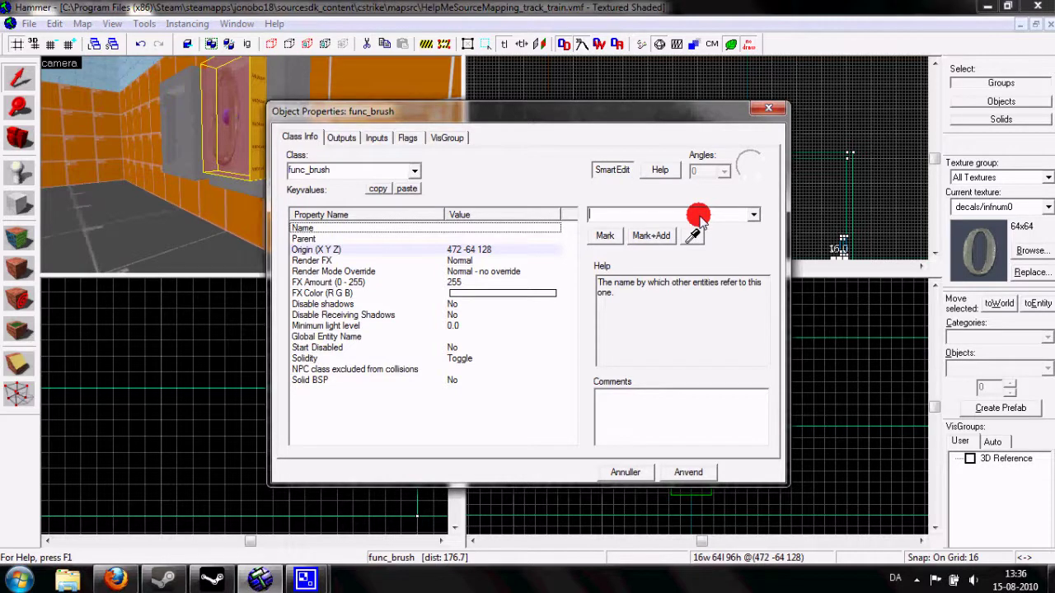
key(BackSpace)
text(X0)
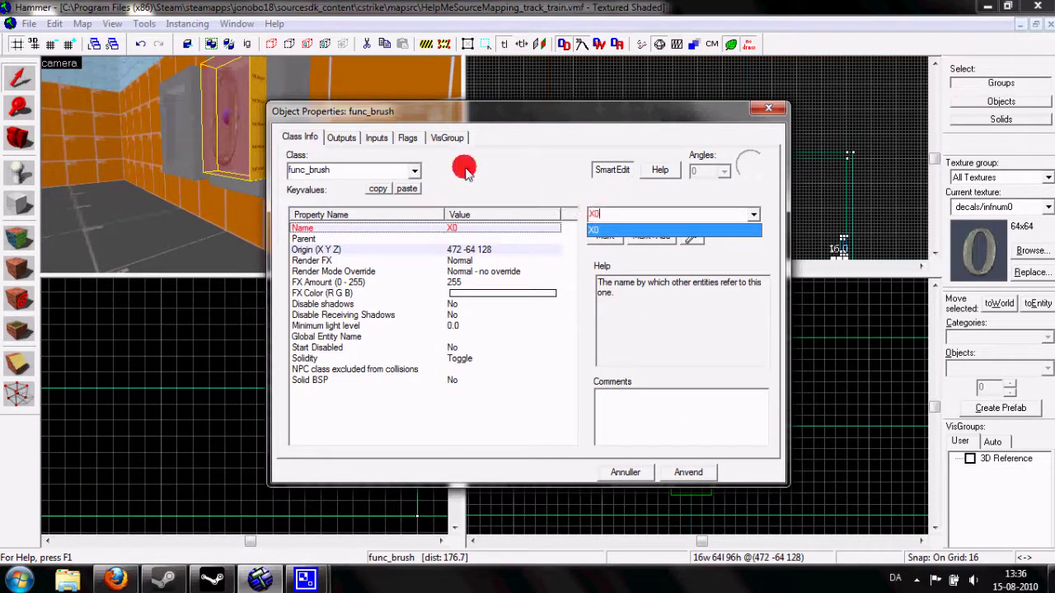
click(684, 475)
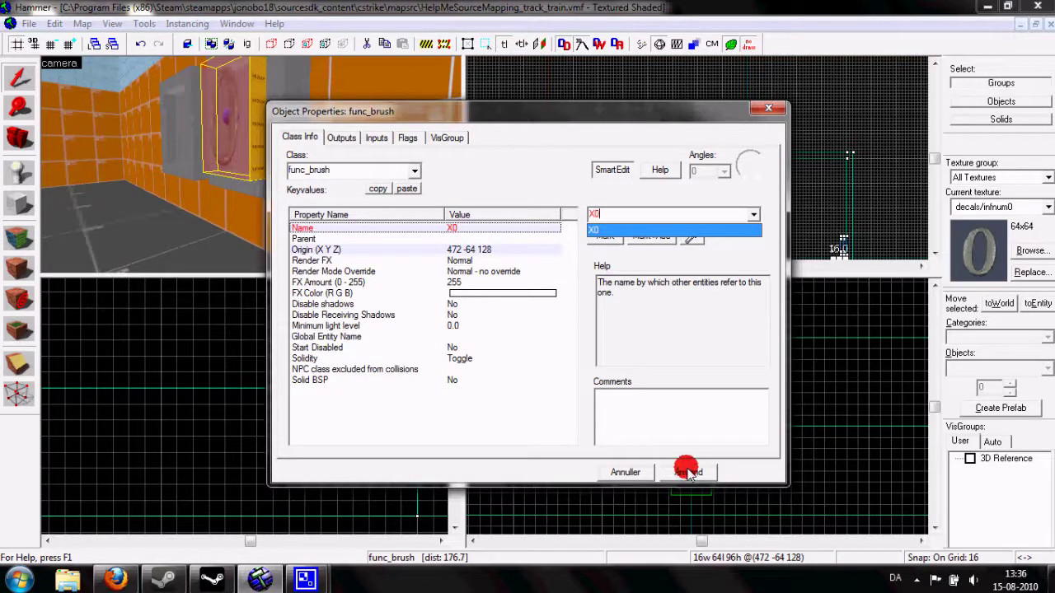
click(766, 110)
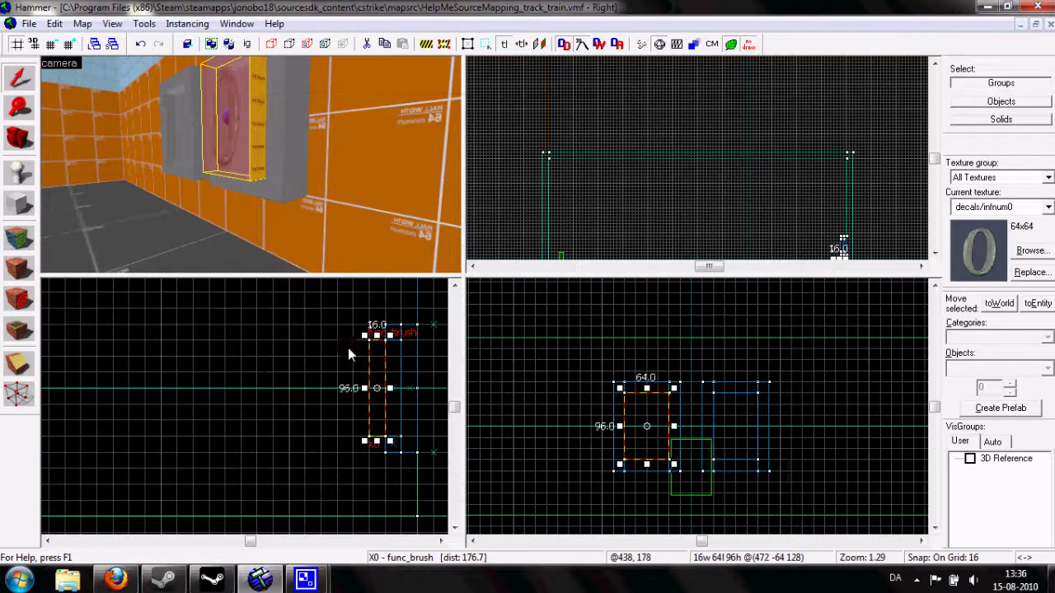
Duplicate the X0 brush 16 units outward and apply decals/infnum1 to the copy's front face.
click(1031, 250)
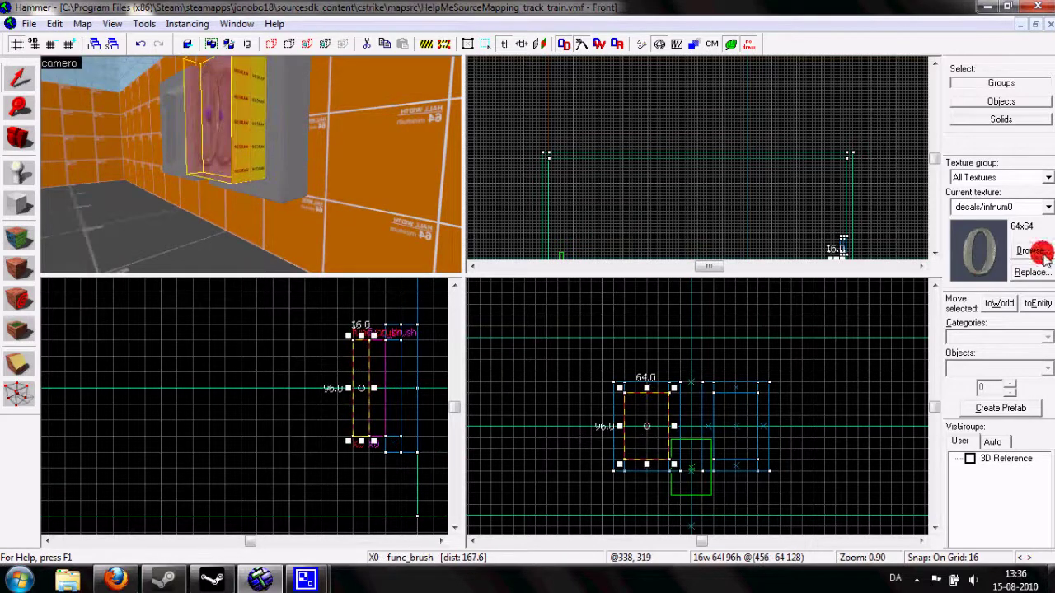
double_click(178, 327)
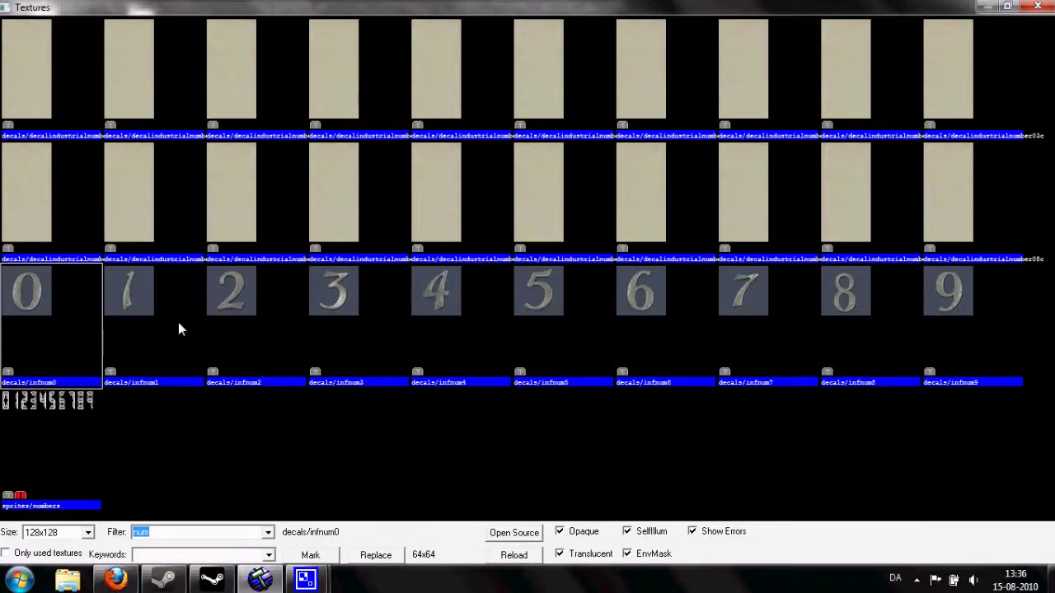
key(Escape)
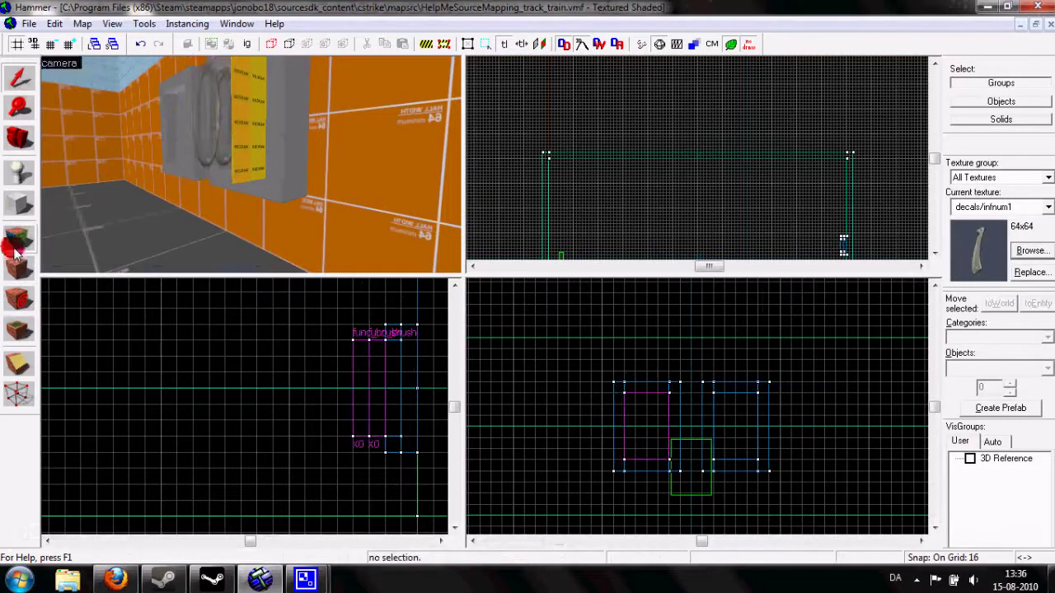
click(13, 243)
scroll(251, 163, down, 8)
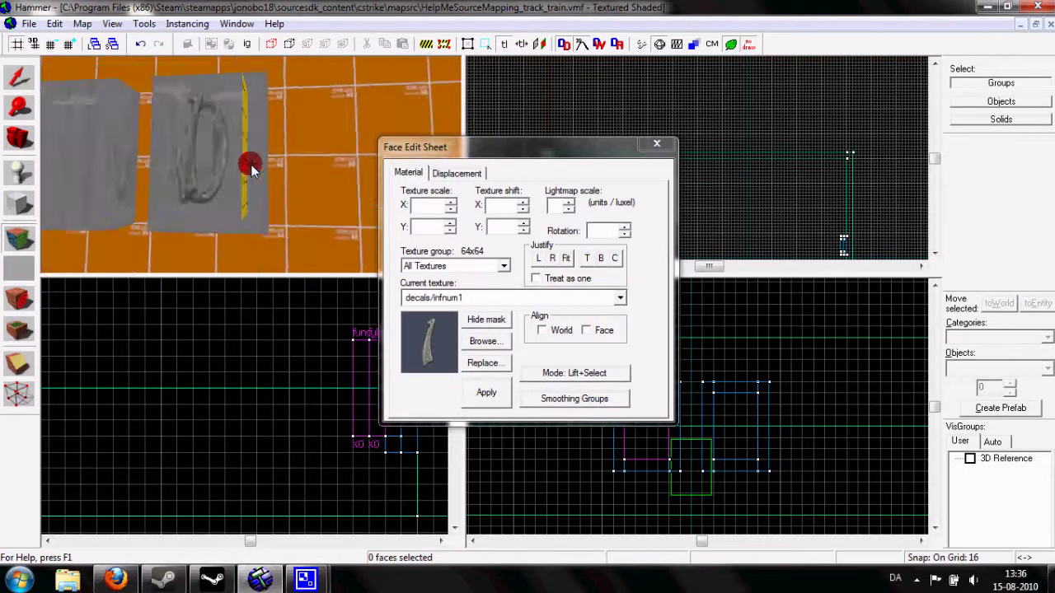
click(250, 165)
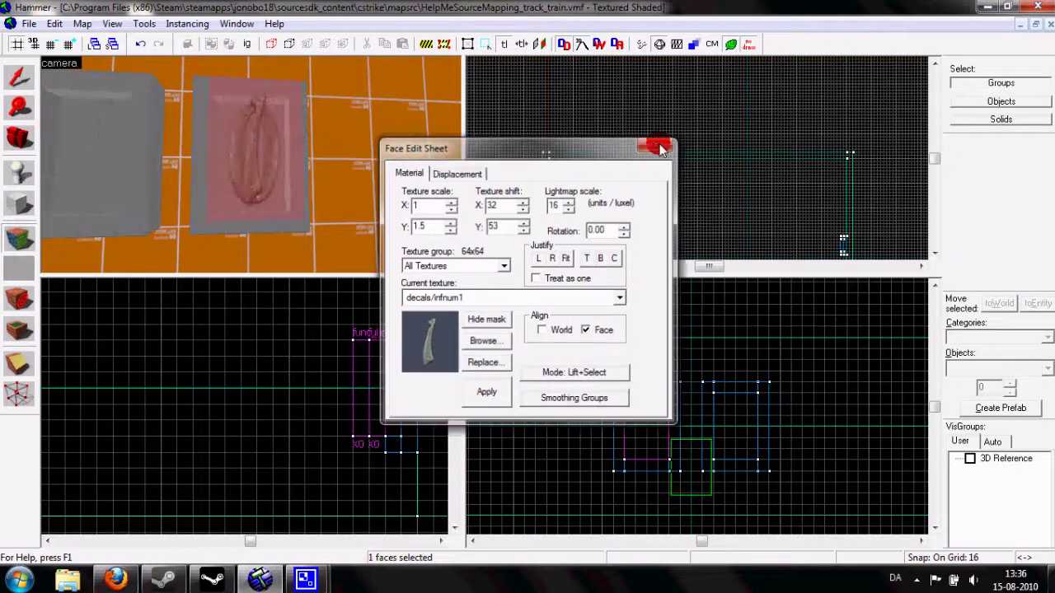
Rename the copied func_brush with the digit 1 as X1.
key(shift+s)
double_click(277, 182)
click(643, 210)
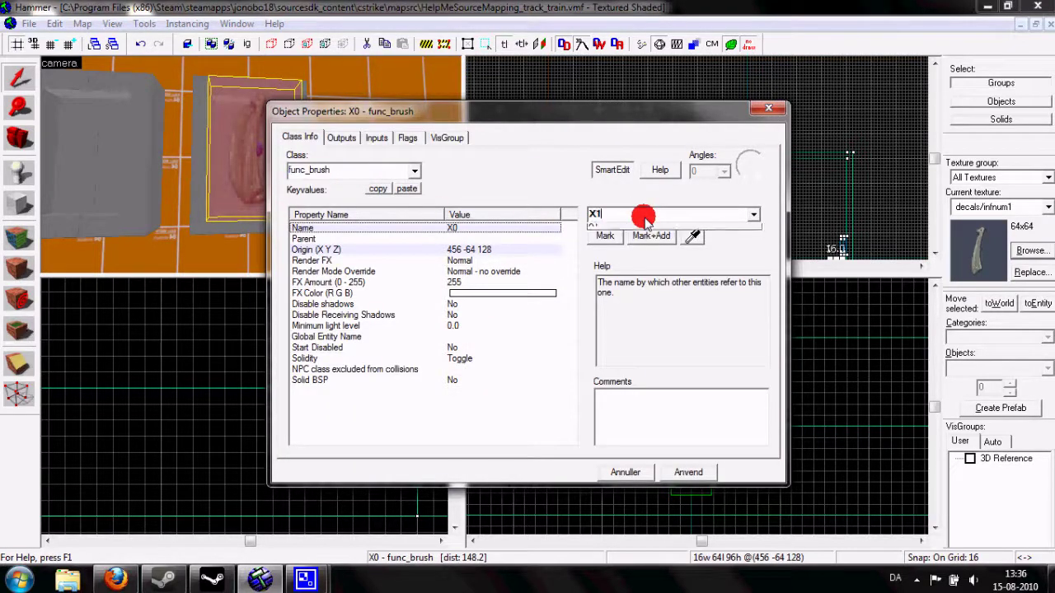
text(X1)
click(688, 472)
click(625, 472)
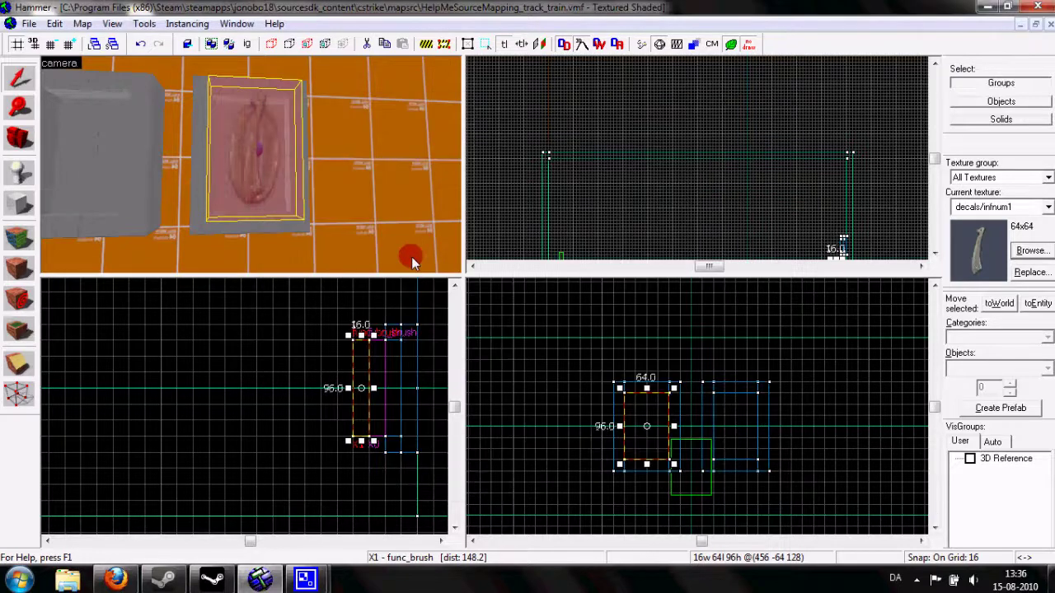
Duplicate the X1 brush 16 units outward and apply decals/infnum2 to the copy's front face.
drag(359, 362, 342, 344)
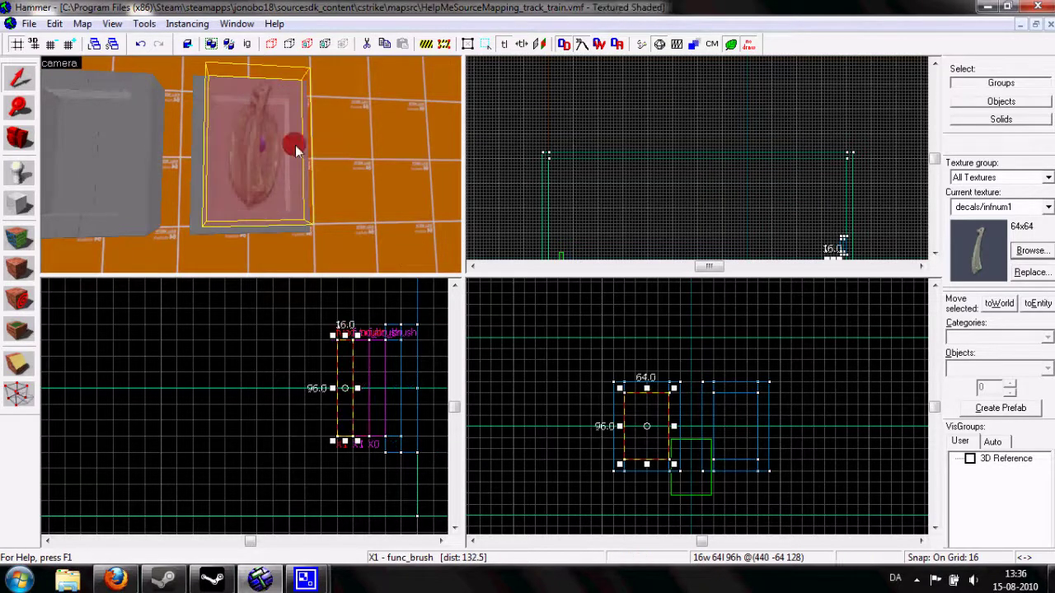
click(1030, 252)
double_click(239, 286)
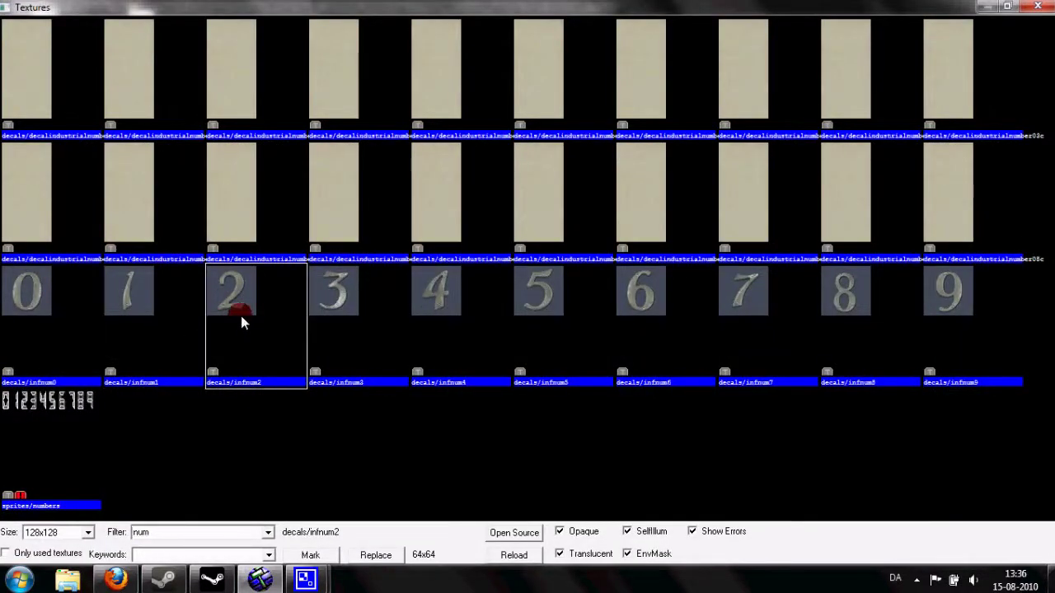
click(19, 238)
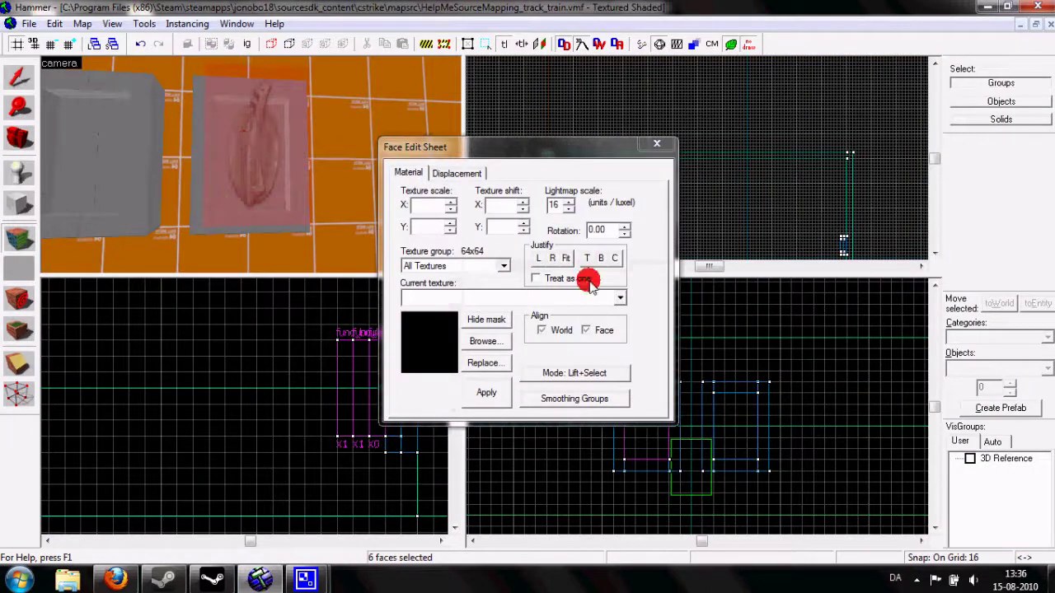
click(619, 297)
scroll(528, 136, down, 3)
scroll(527, 136, up, 10)
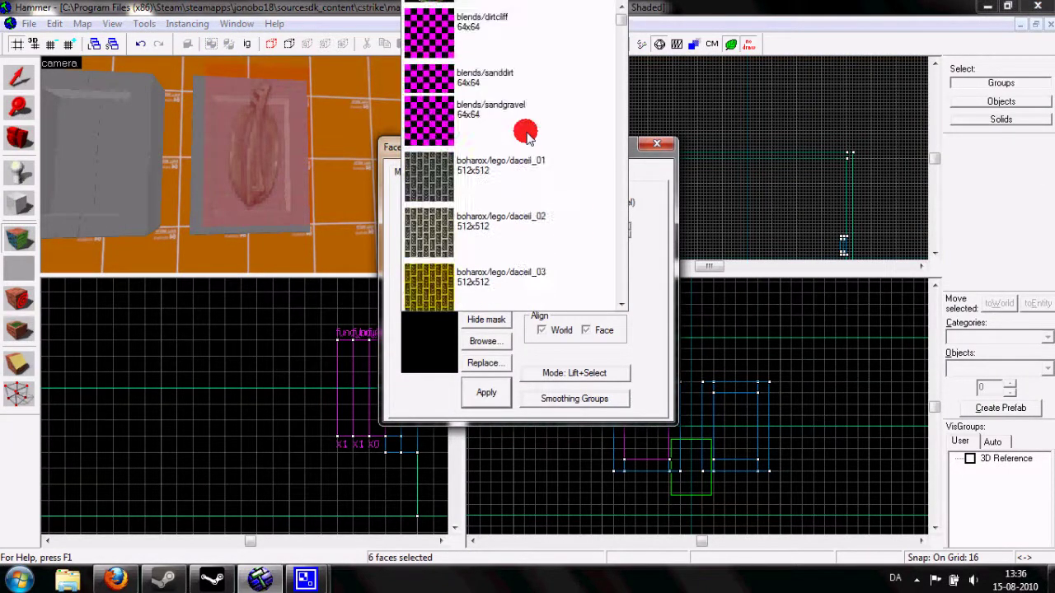
click(280, 180)
click(442, 211)
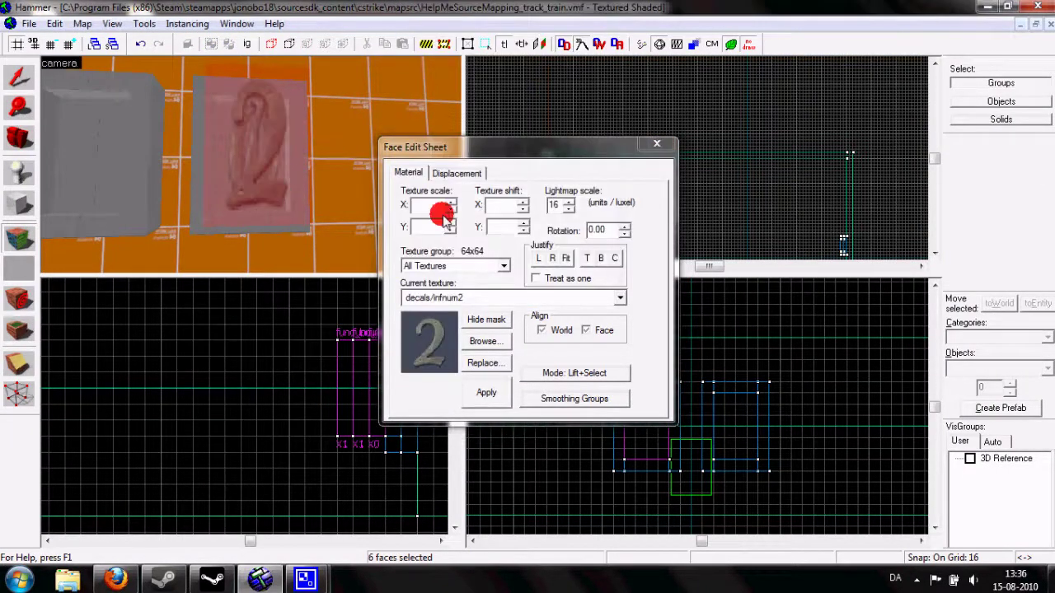
click(656, 151)
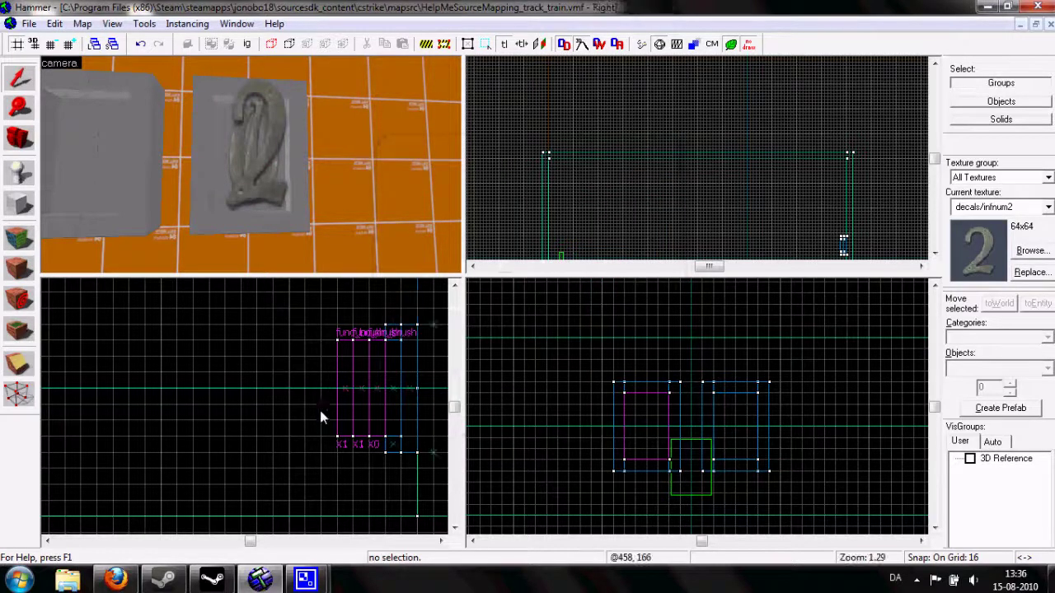
click(259, 201)
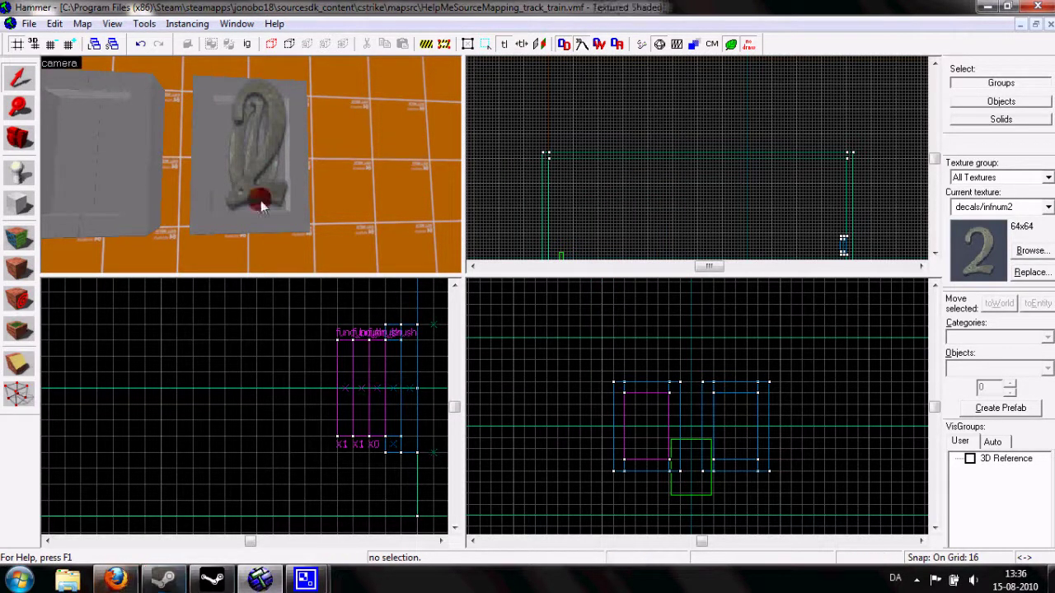
drag(248, 164, 247, 163)
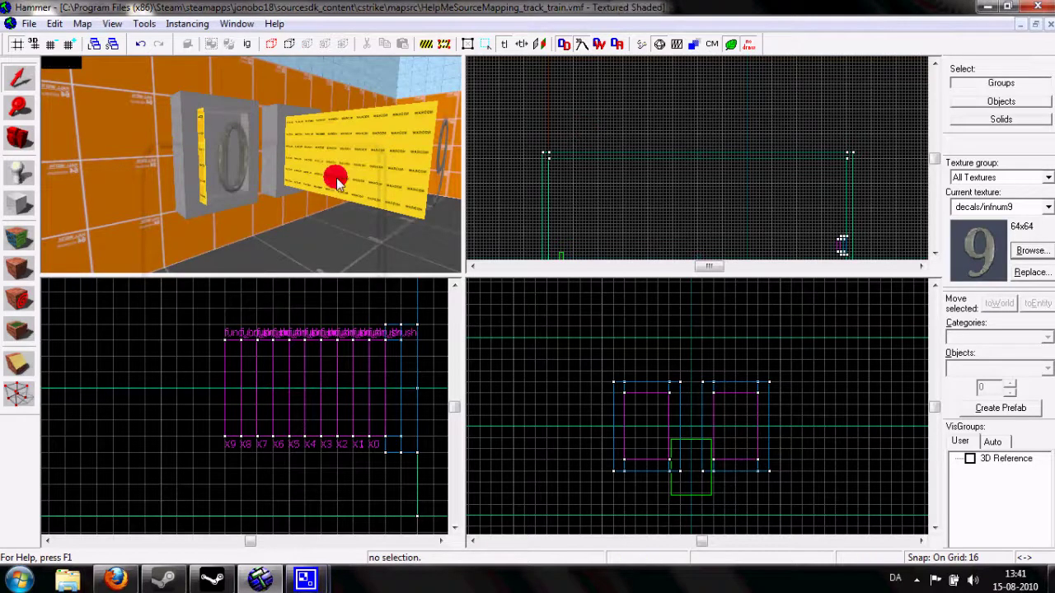
Rename the second display's func_brush with the digit 0 as 0X and close its properties.
click(317, 176)
mouse_move(317, 175)
mouse_down()
mouse_move(284, 237)
mouse_move(253, 168)
mouse_up()
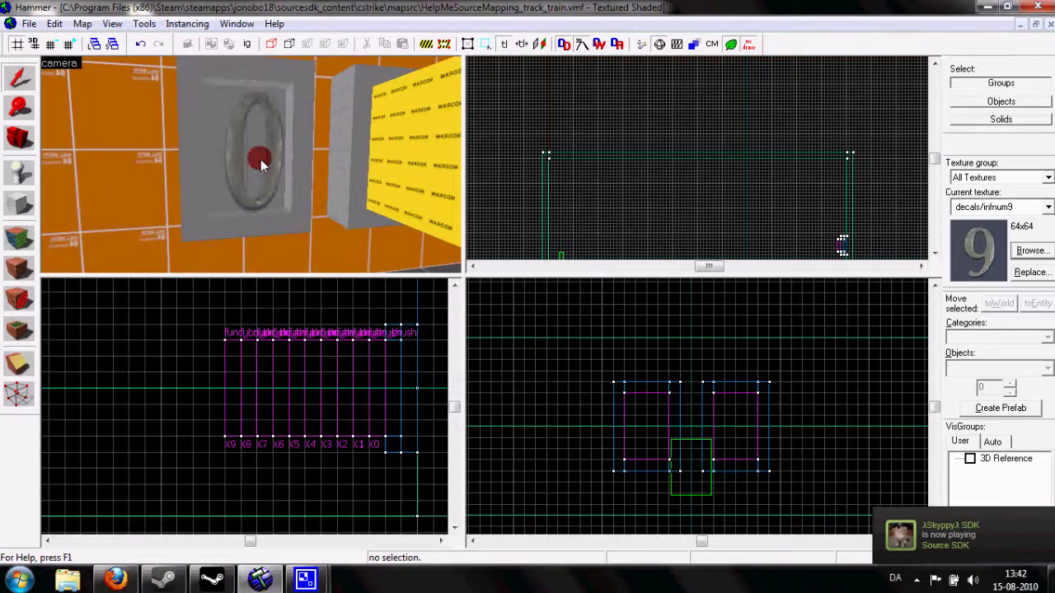
double_click(260, 165)
click(646, 208)
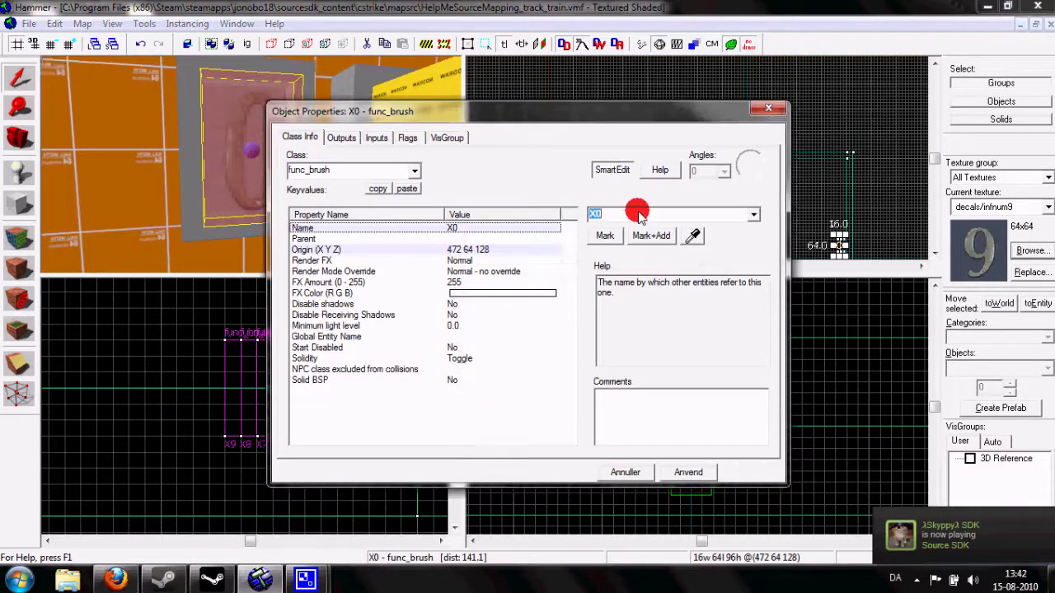
text(0)
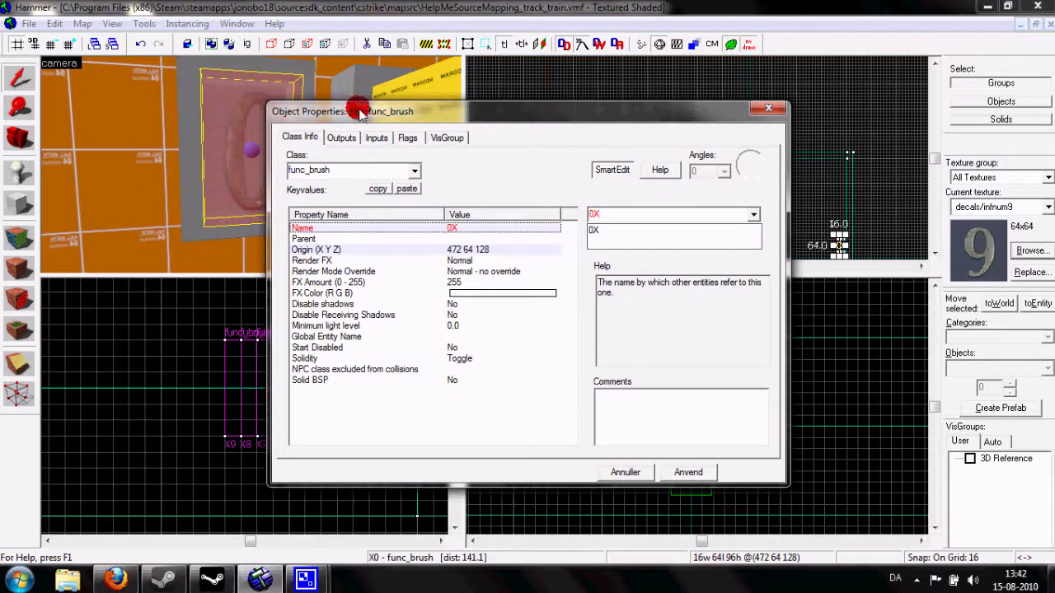
click(599, 214)
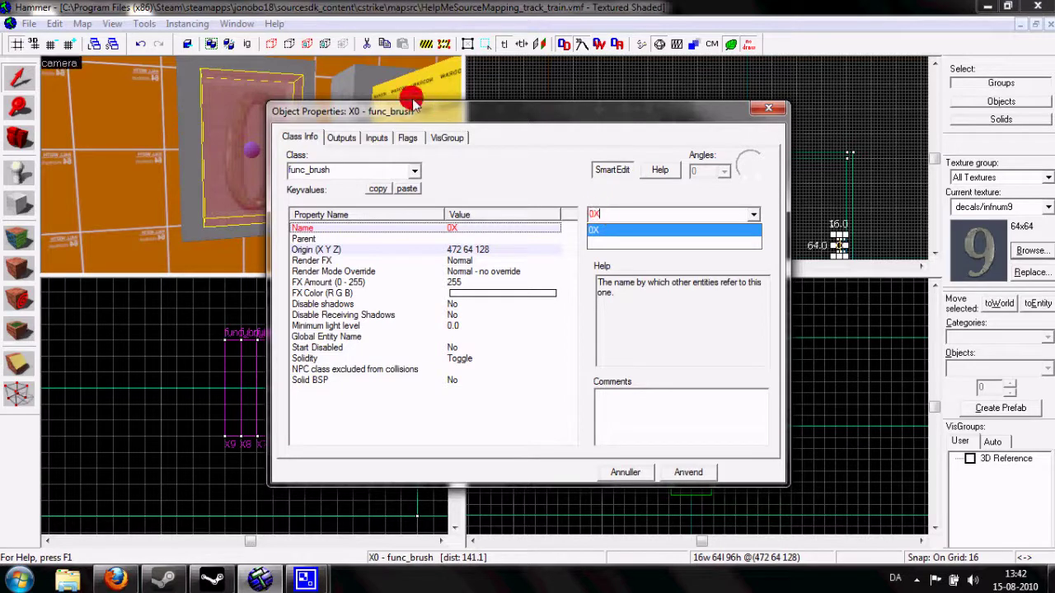
click(693, 473)
click(691, 475)
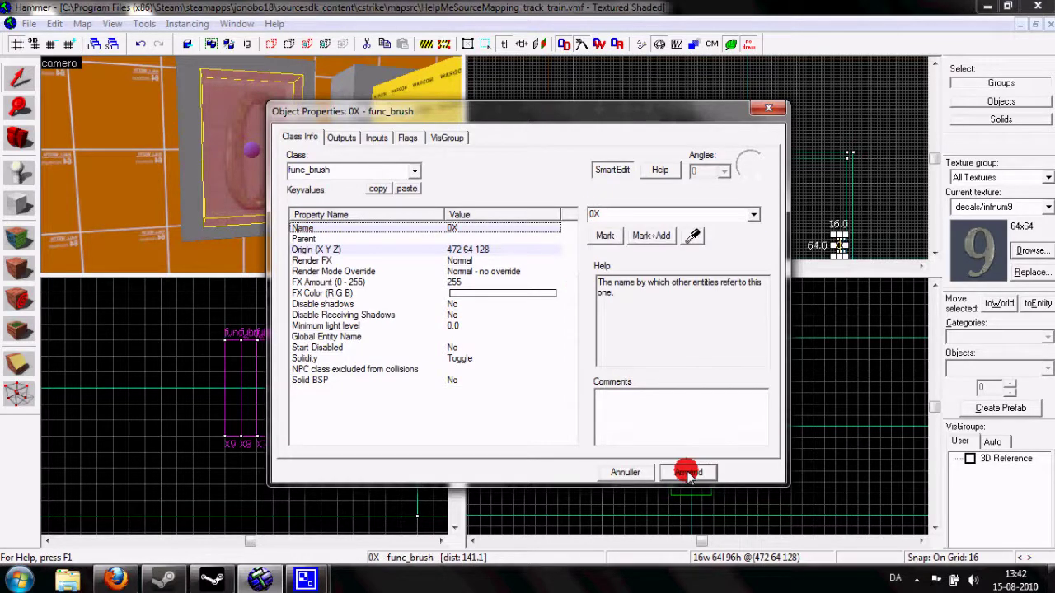
click(628, 474)
Inspect the two stacked digit displays on the wall up close and from a distance.
drag(294, 184, 252, 169)
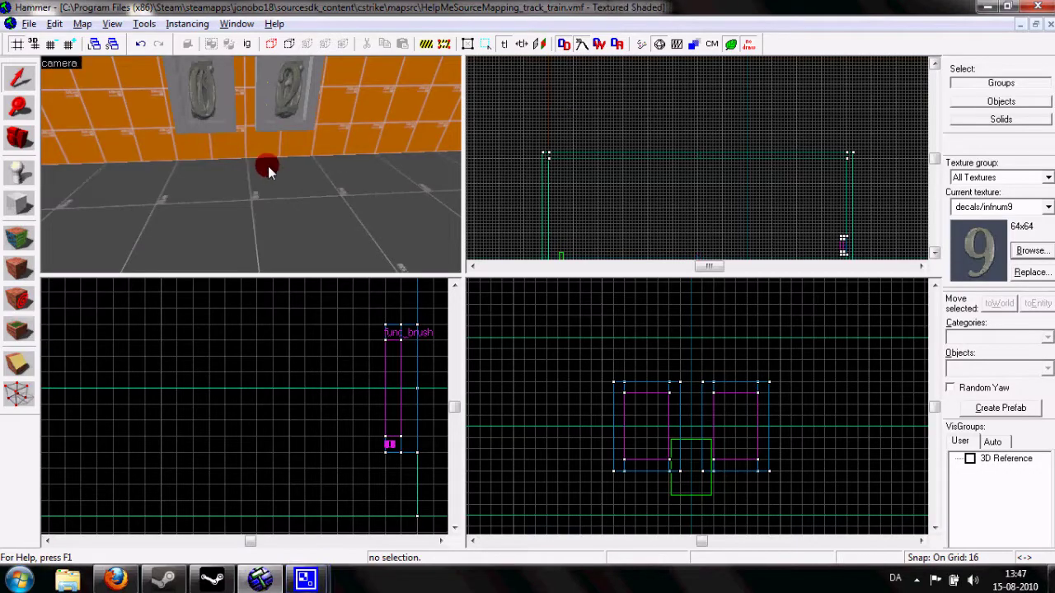
drag(268, 166, 250, 164)
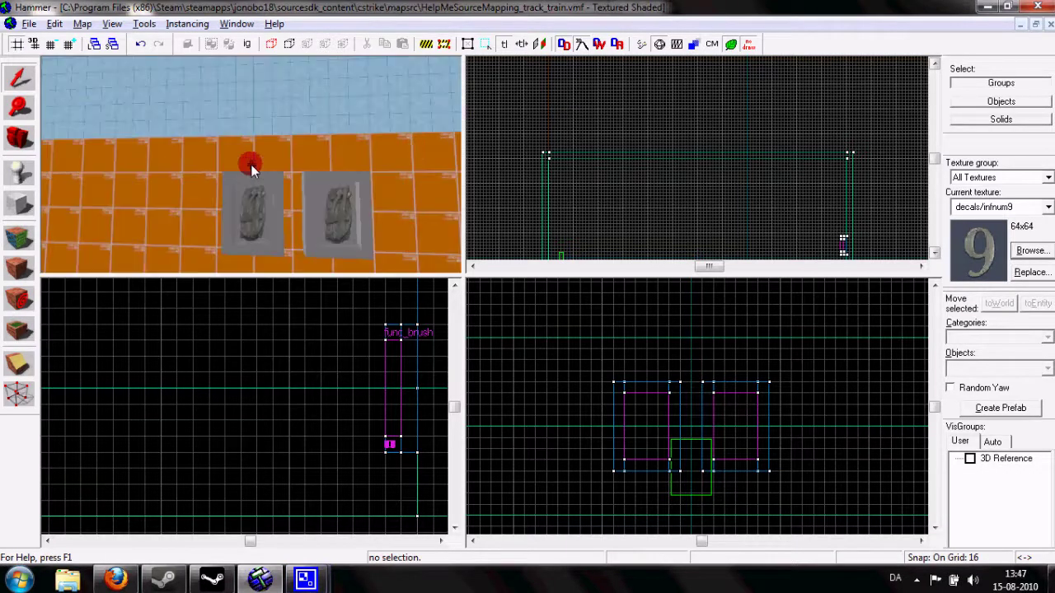
key(w)
key(d)
key(d)
key(w)
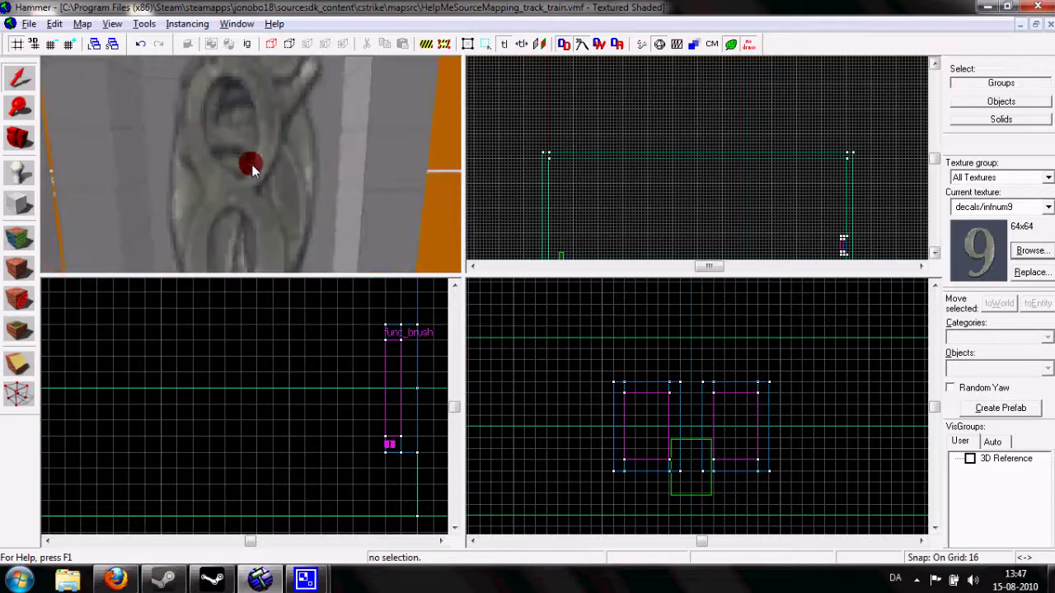
key(s)
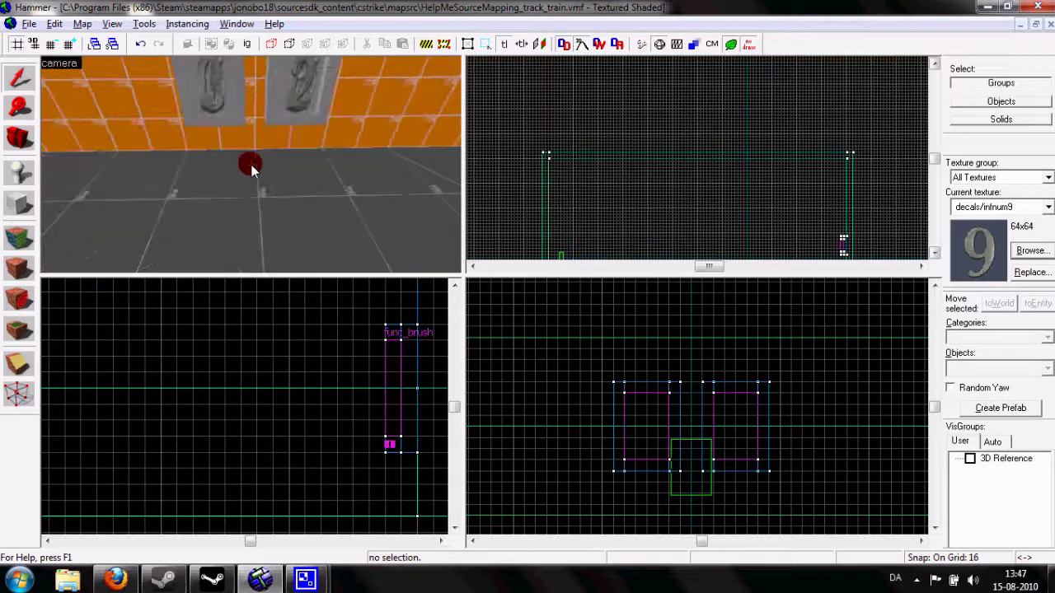
key(Up)
key(s)
key(w)
key(s)
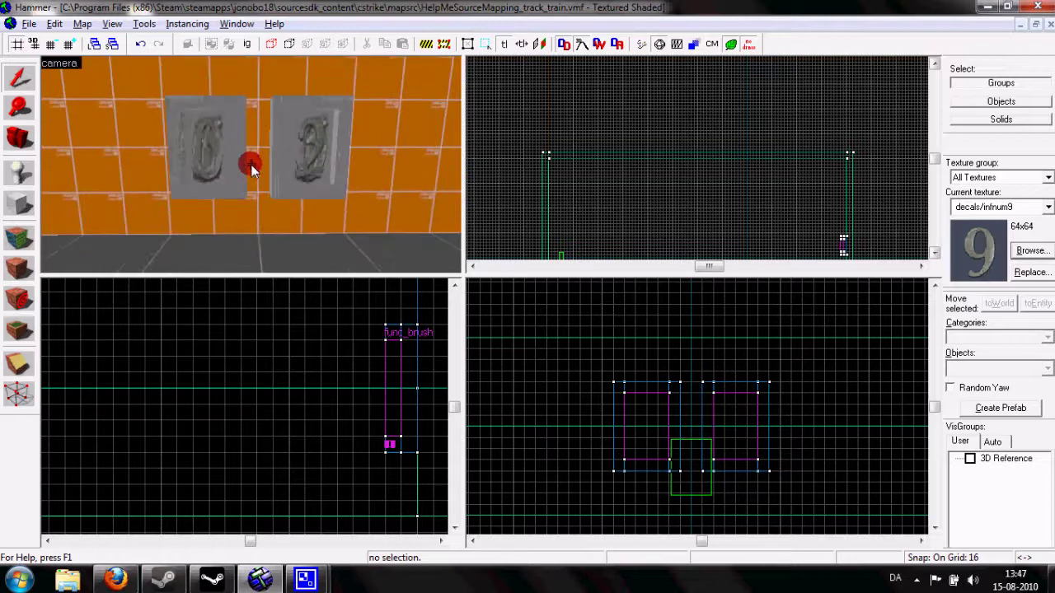
Place a logic_relay entity on the floor beneath the 0X digit stack and apply the logic_relay class in its properties.
click(16, 177)
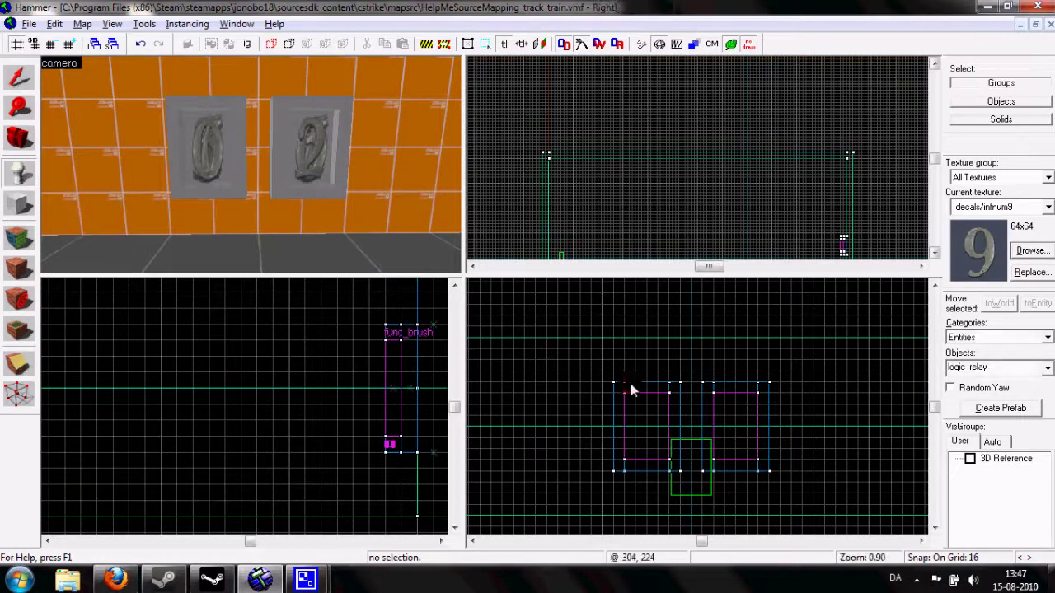
click(209, 263)
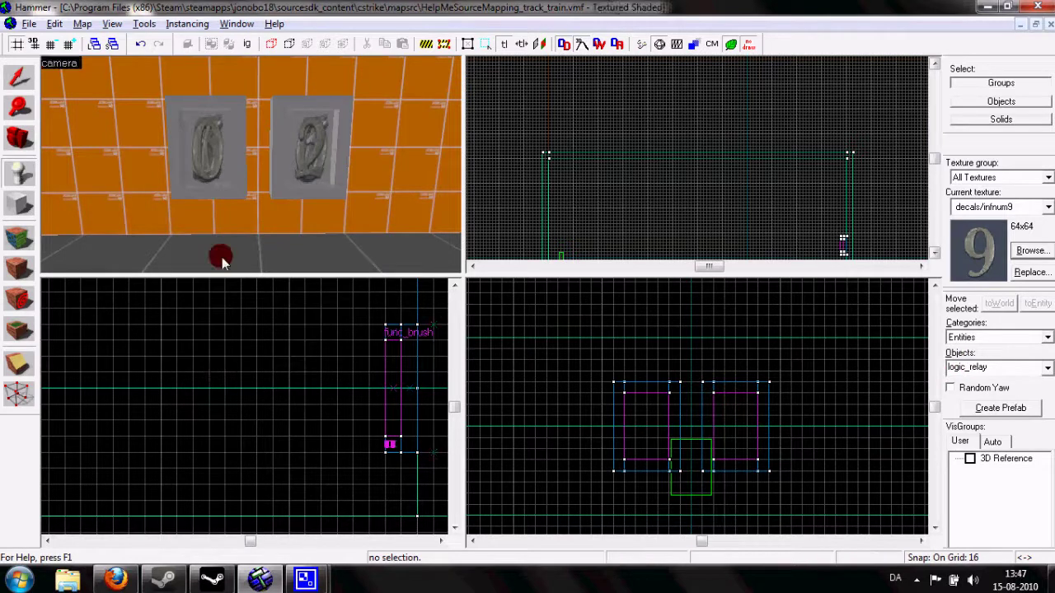
click(23, 86)
double_click(204, 257)
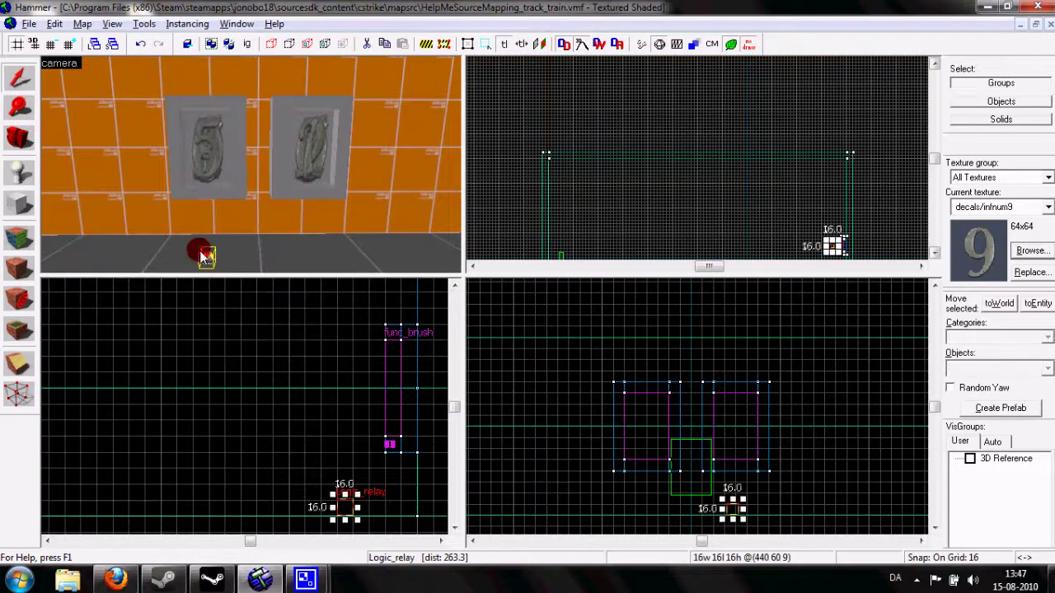
click(484, 206)
scroll(484, 207, up, 1)
scroll(486, 208, down, 1)
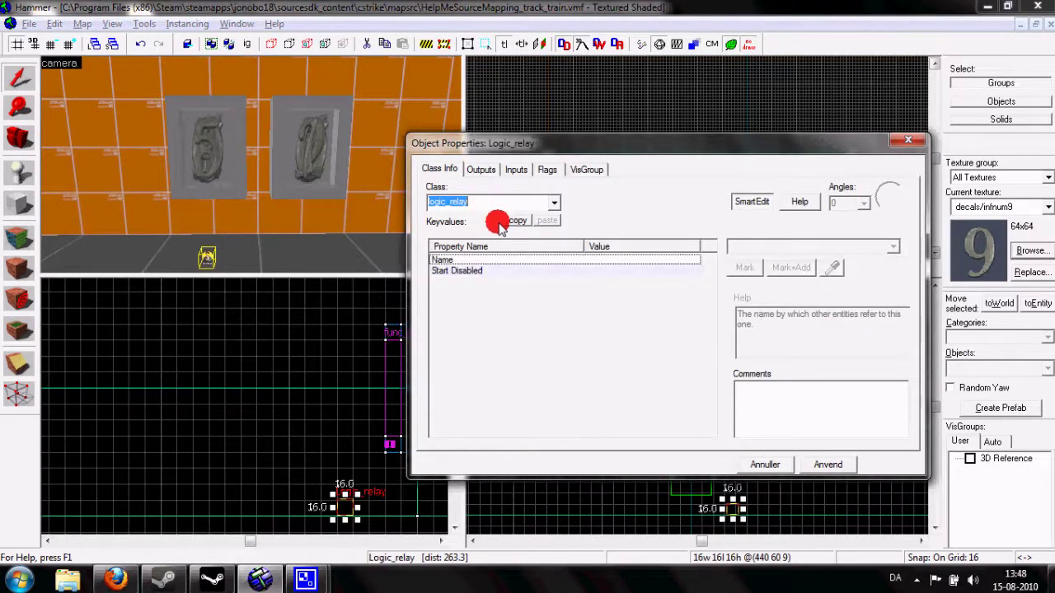
click(824, 464)
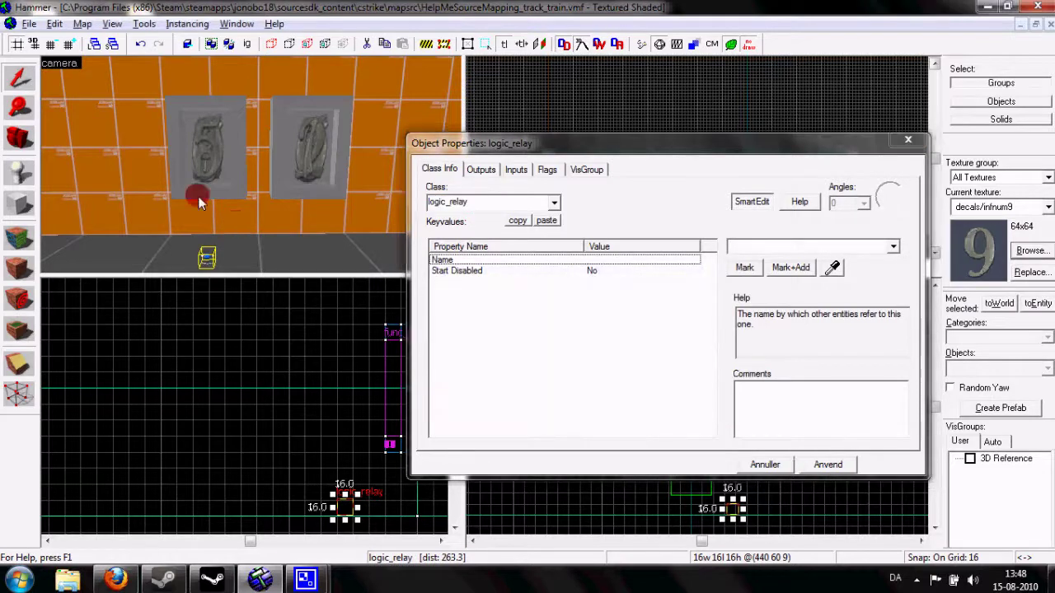
Examine the placed logic_relay up close and in relation to the digit displays.
key(z)
key(w)
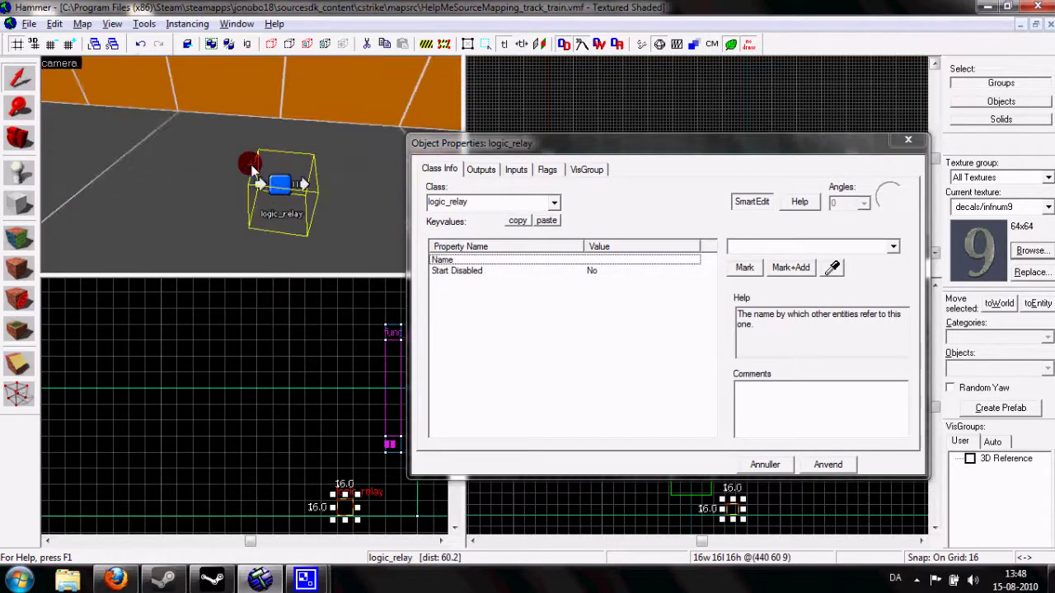
key(s)
key(w)
key(s)
key(z)
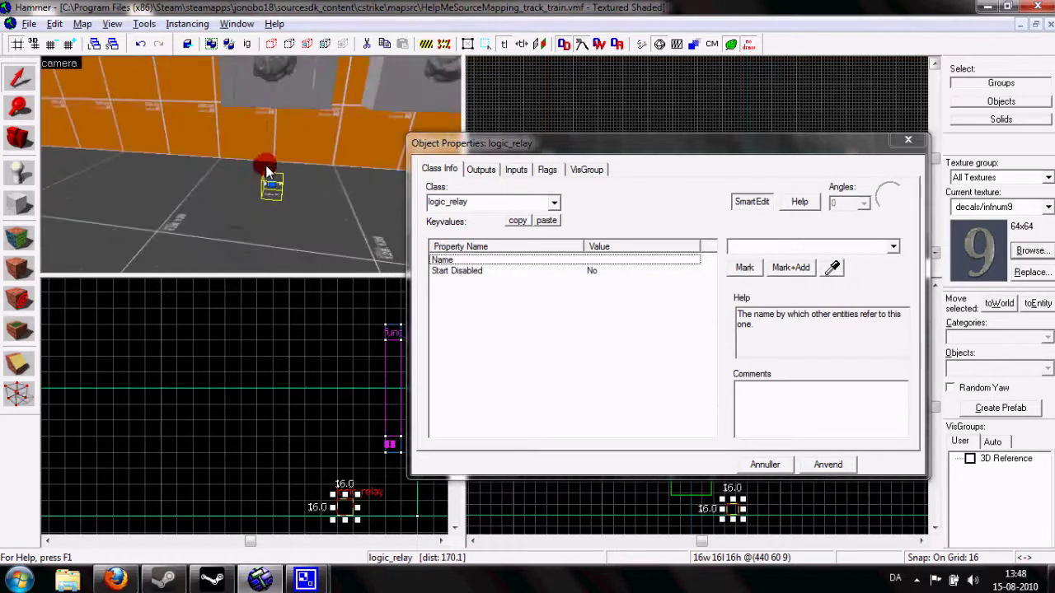
key(d)
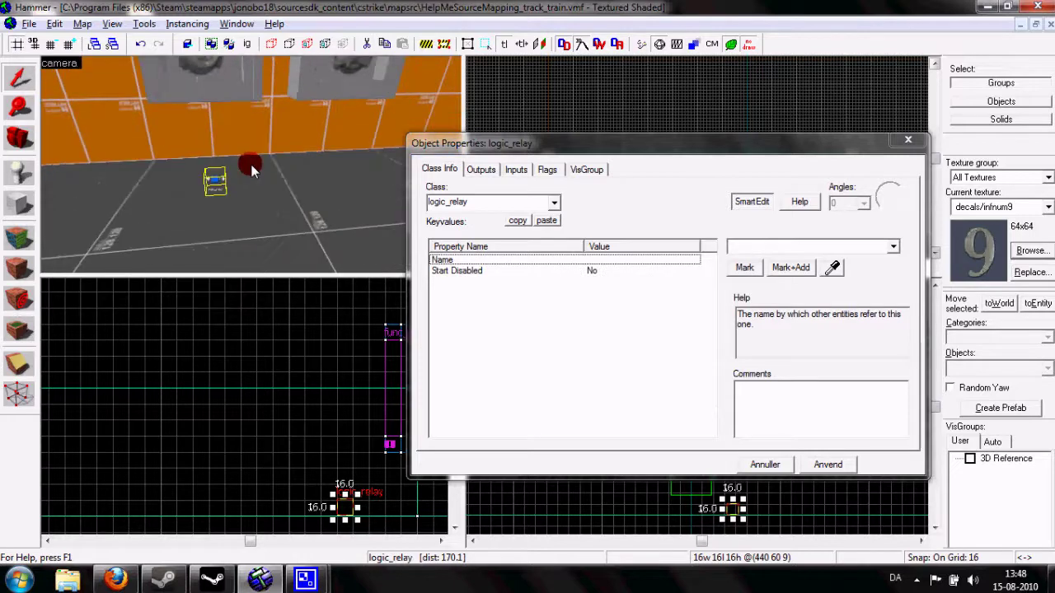
Add an OnTrigger output to the logic_relay that targets 0X with the Enable input.
click(482, 169)
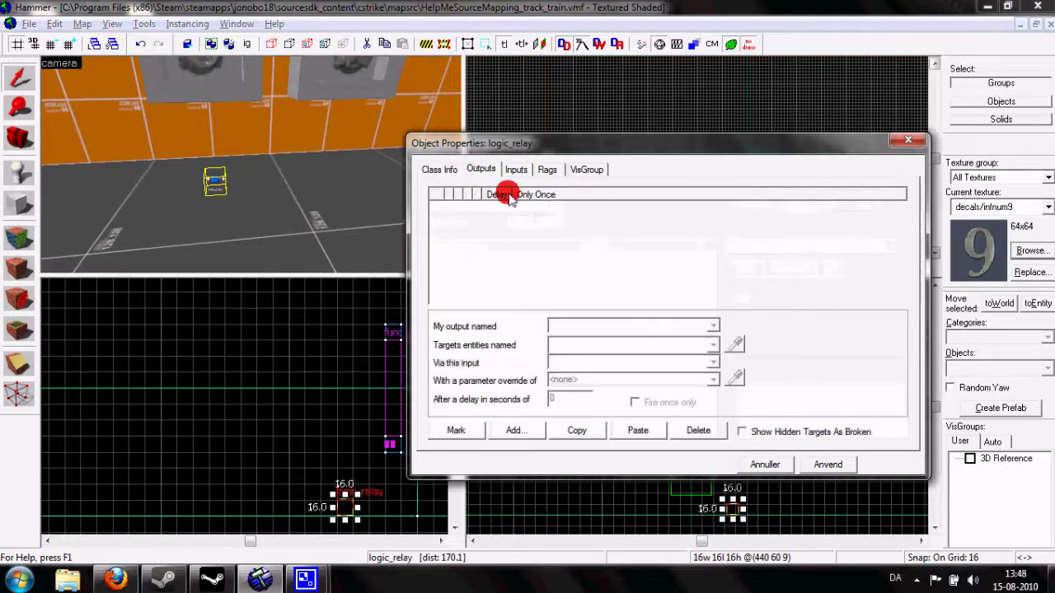
click(519, 431)
text(On)
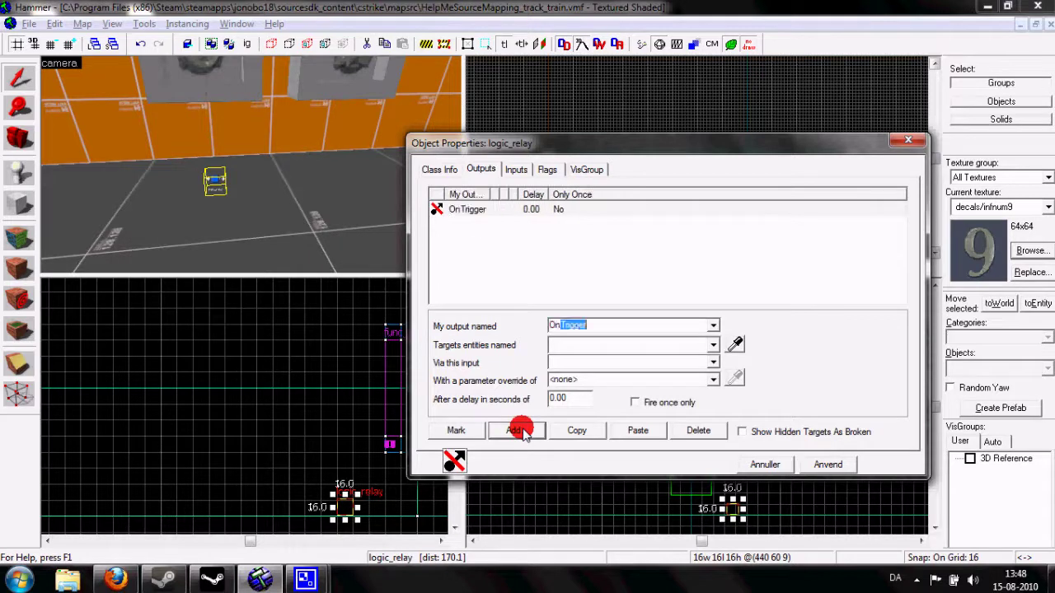
text(t)
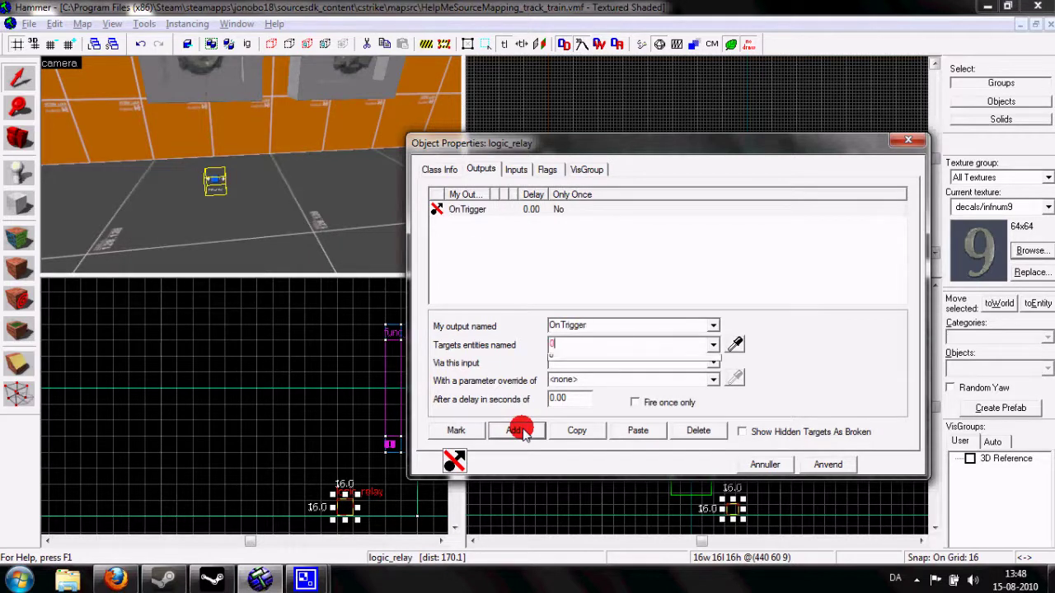
key(BackSpace)
text(0X)
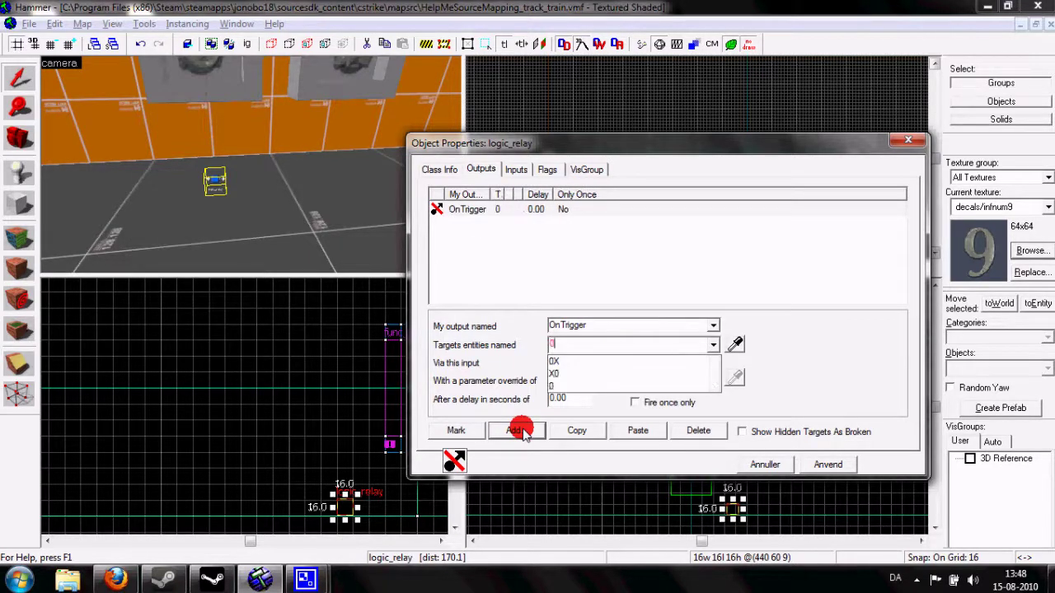
key(Tab)
text(Ena)
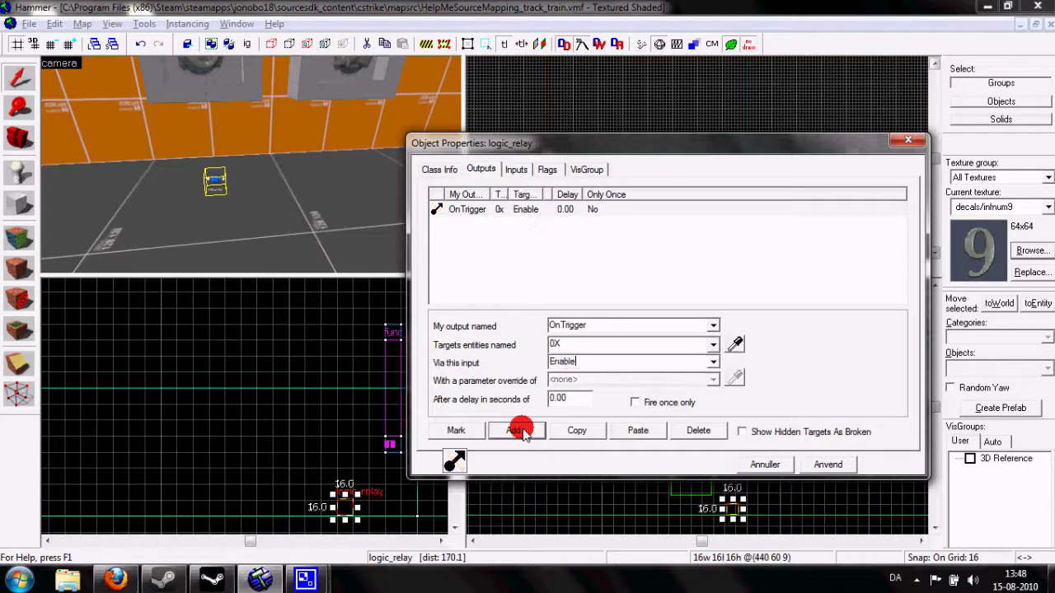
Add a second OnTrigger output to the logic_relay that targets 1X with the Disable input.
click(514, 430)
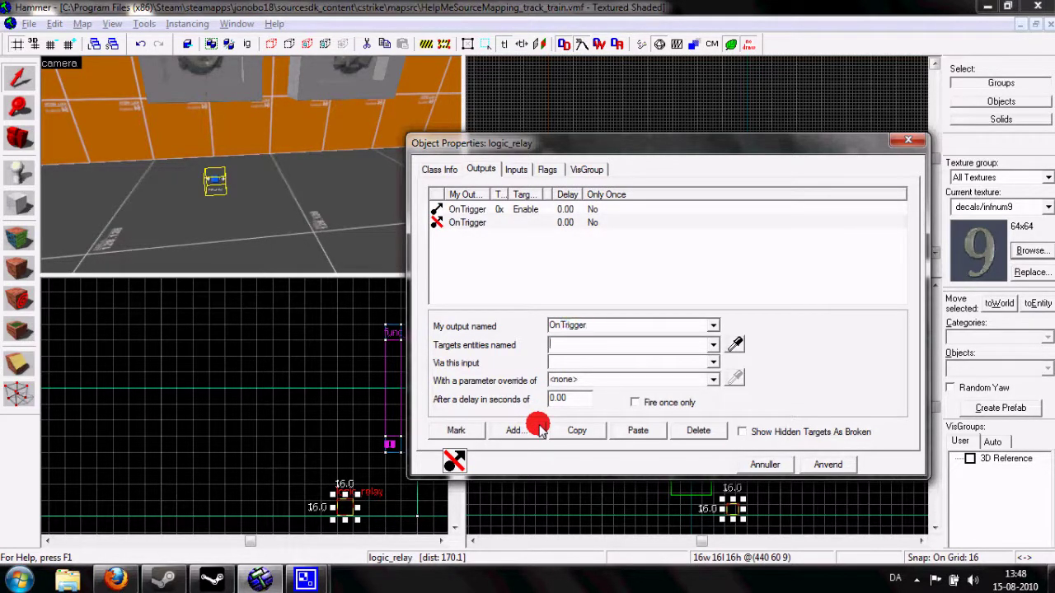
text(1x)
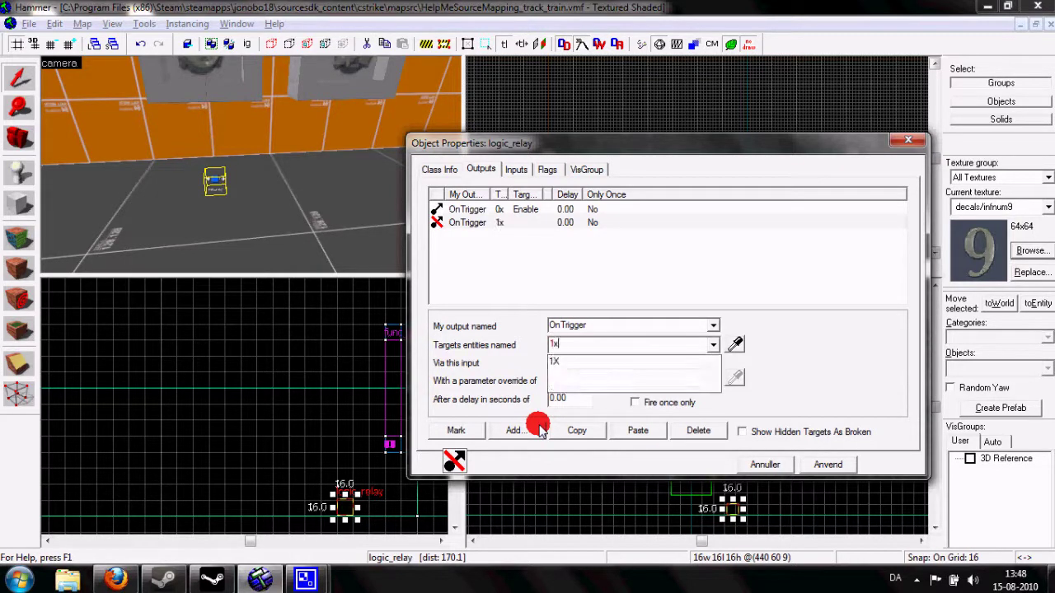
key(Tab)
text(Dis)
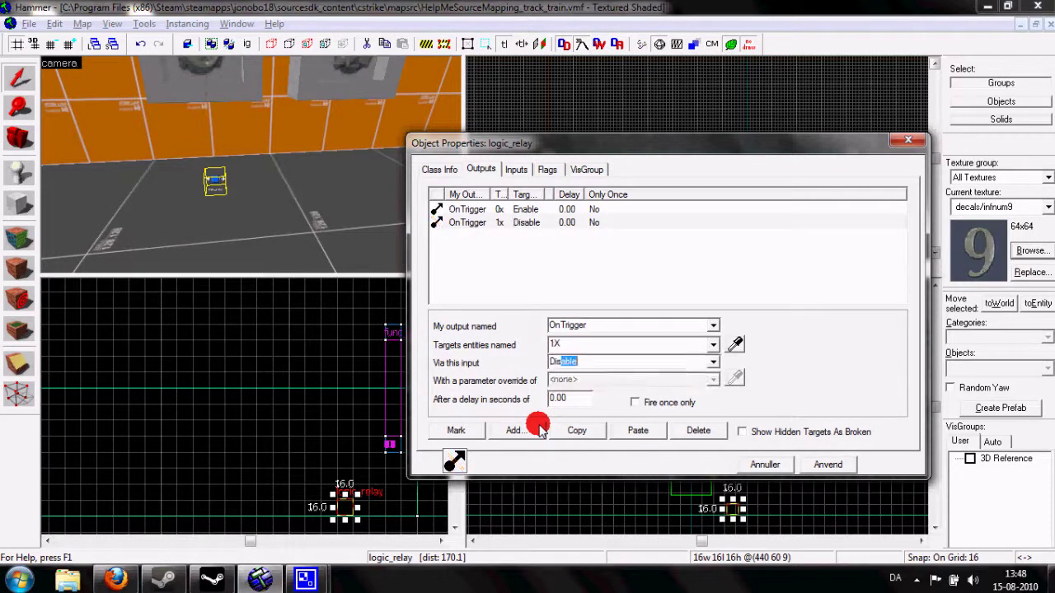
text(z)
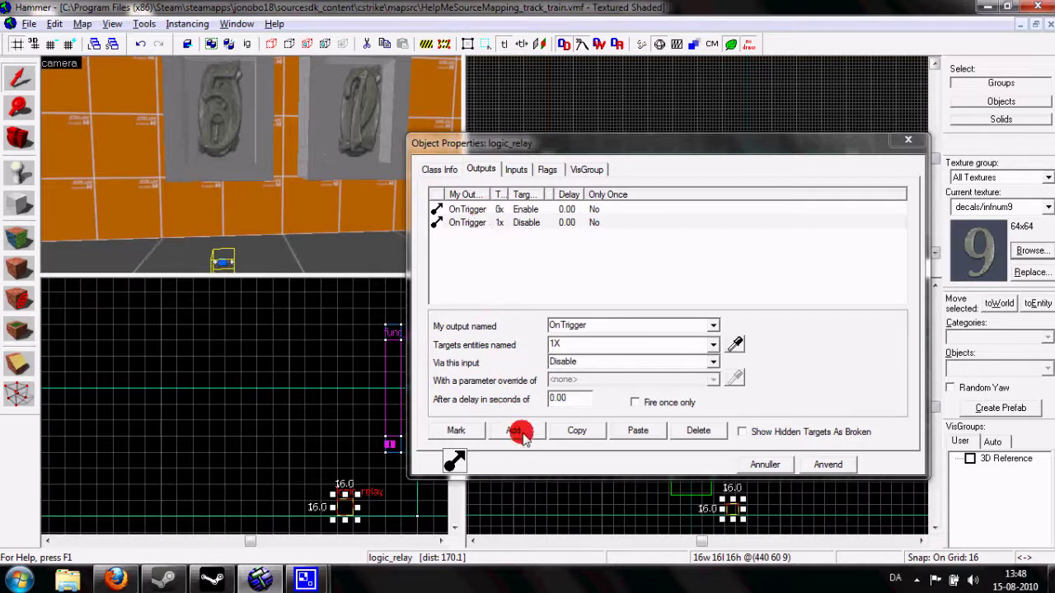
Add an OnTrigger output to the logic_relay that targets 2X with the Disable input.
click(519, 433)
text(onTrigg2x)
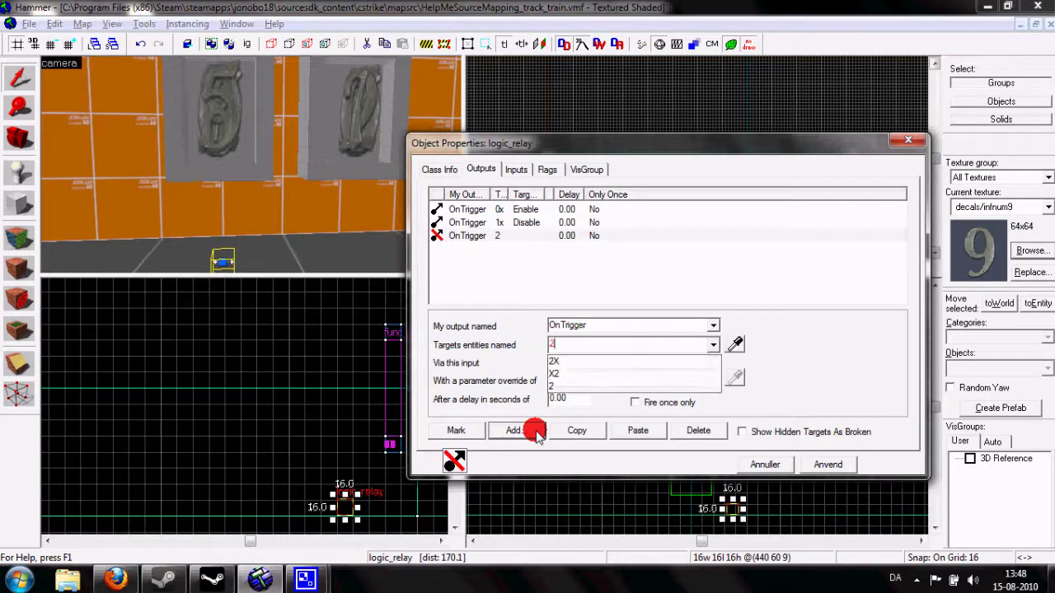
key(Tab)
text(Disable)
Add an OnTrigger output to the logic_relay that targets 3X with the Disable input.
click(514, 431)
text(o)
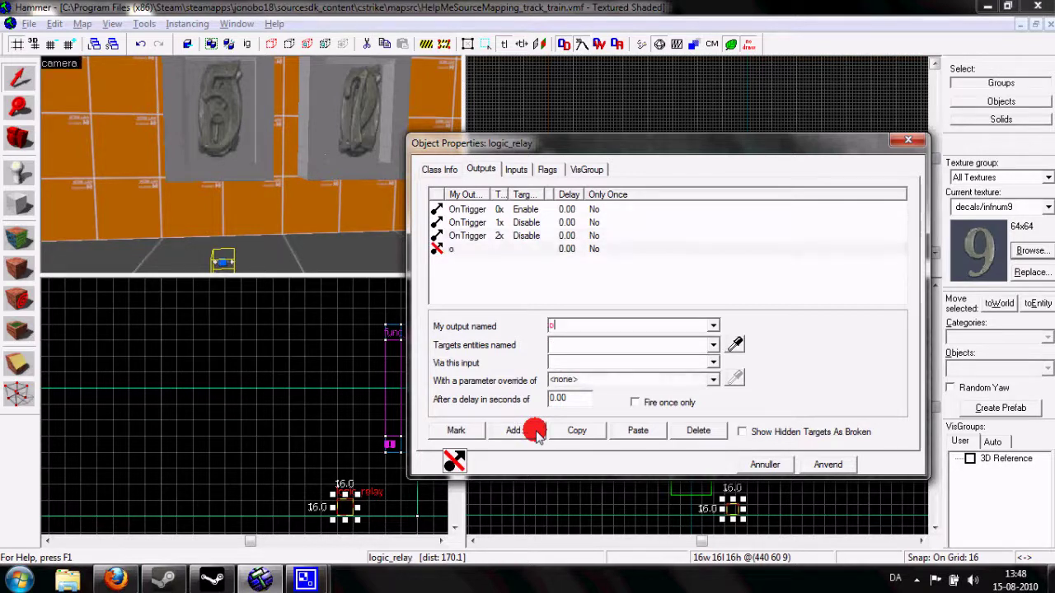
text(3x)
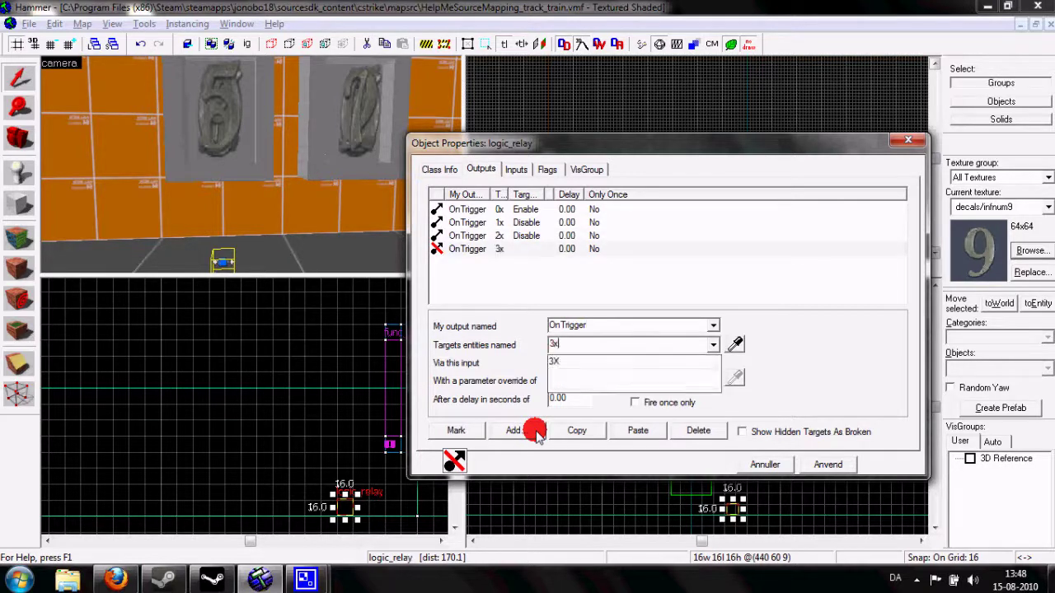
key(Tab)
text(Disa)
Add an OnTrigger output to the logic_relay that targets 4X with the Disable input.
click(534, 431)
text(On)
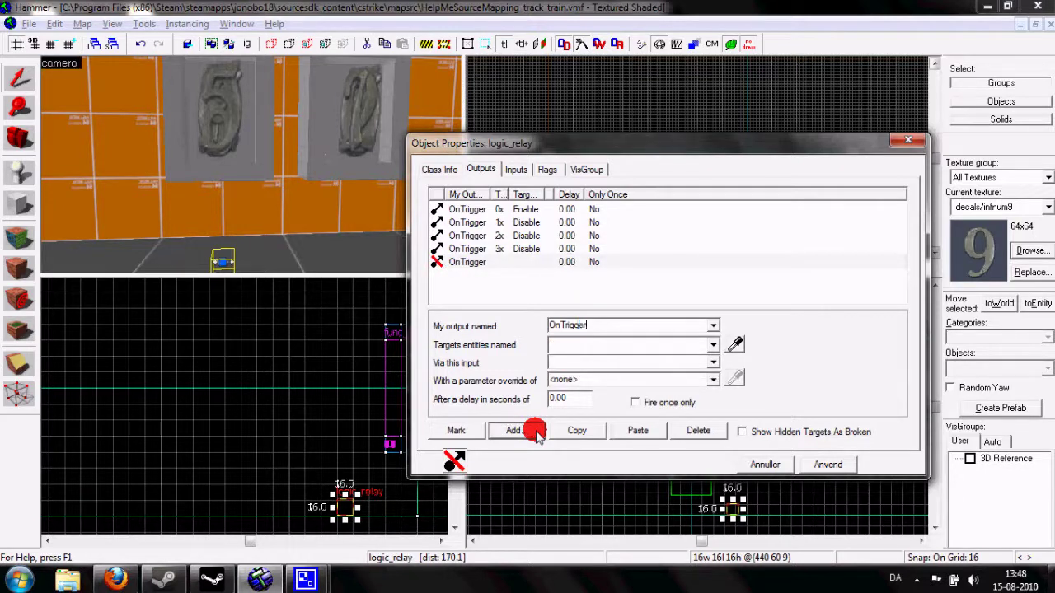
text(4X)
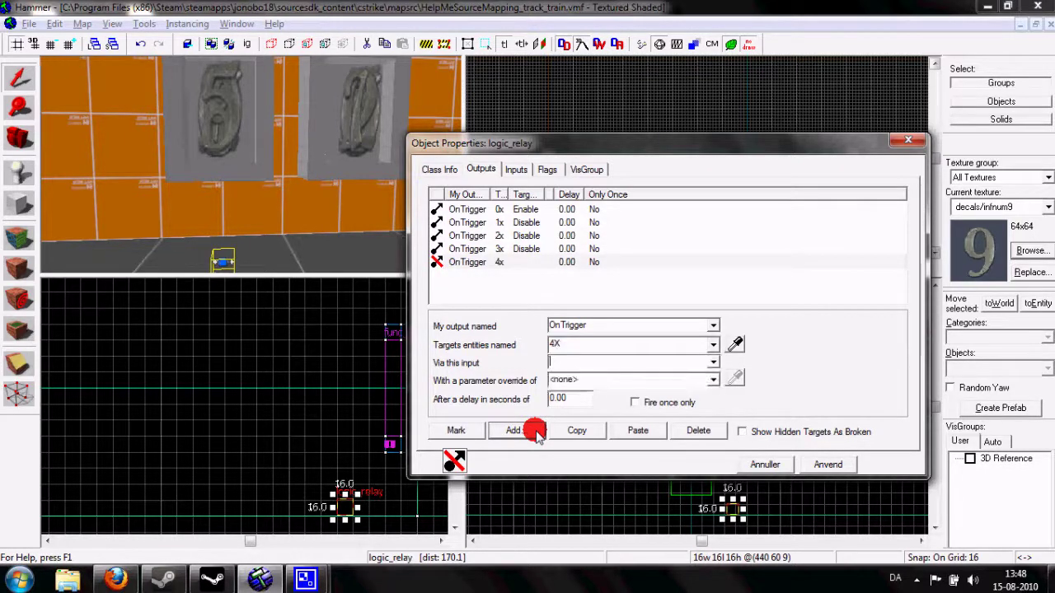
key(Tab)
text(Dis)
Add an OnTrigger output to the logic_relay that targets 5X with the Disable input.
click(534, 431)
text(o)
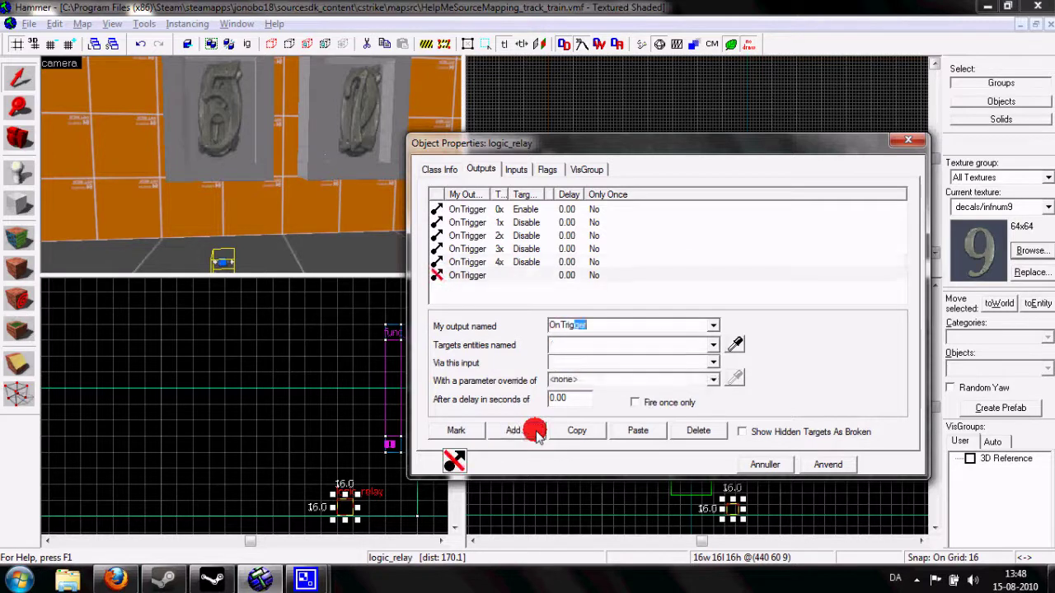
text(5X)
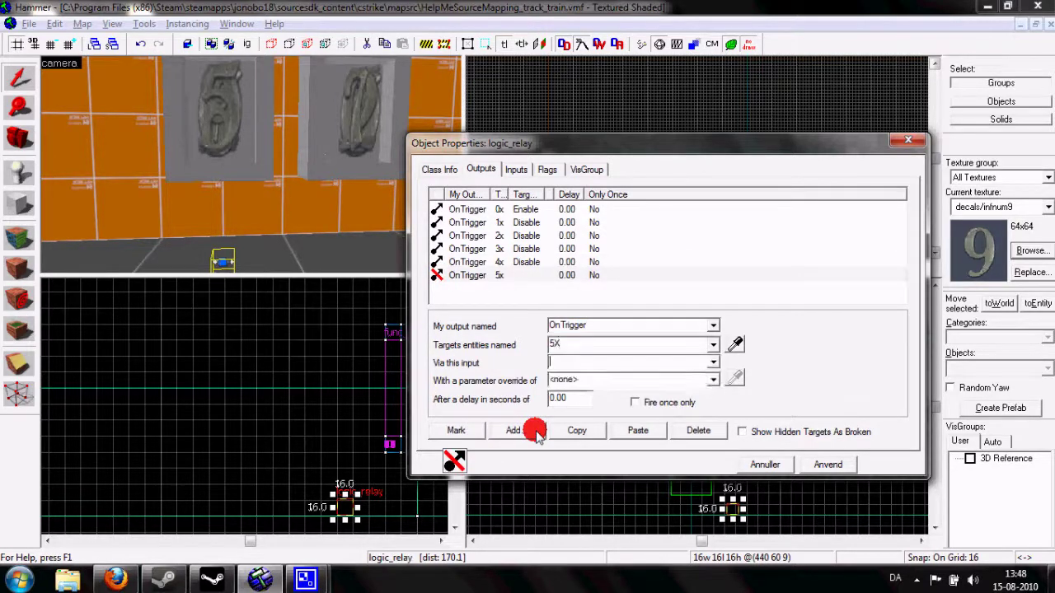
key(Tab)
text(Dis)
Add an OnTrigger output to the logic_relay that targets 6X with the Disable input.
click(512, 430)
text(OnTrig)
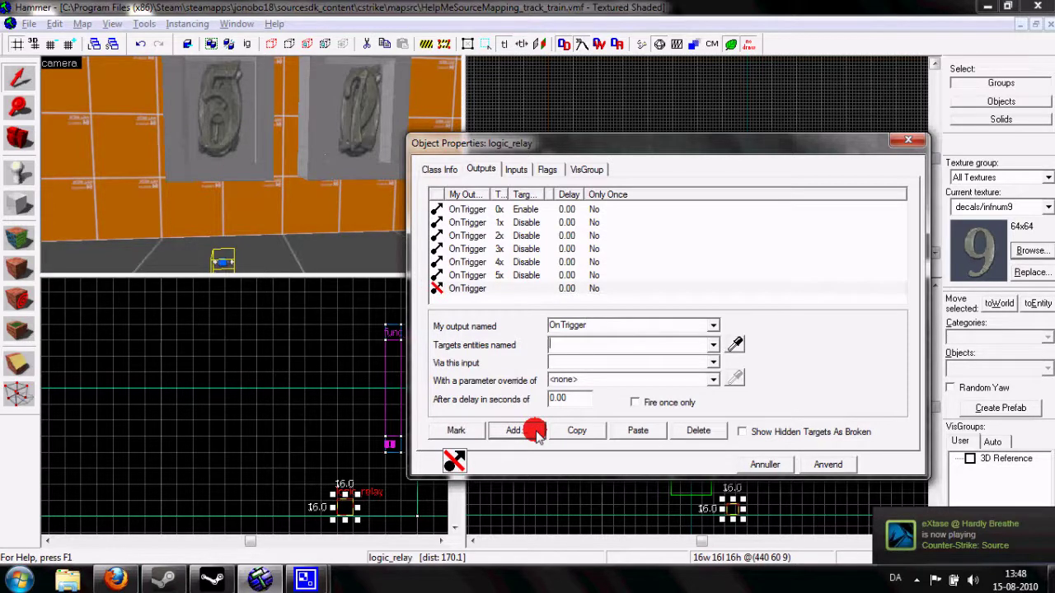
text(6X)
key(Tab)
text(Dis)
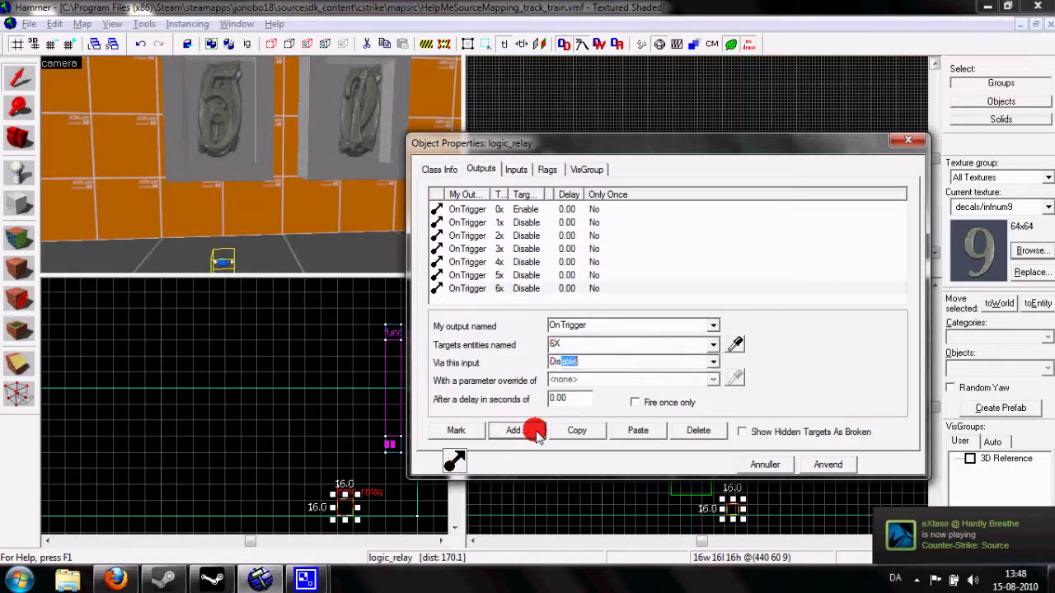
Add an OnTrigger output to the logic_relay that targets 7X with the Disable input.
click(512, 430)
text(On)
key(Tab)
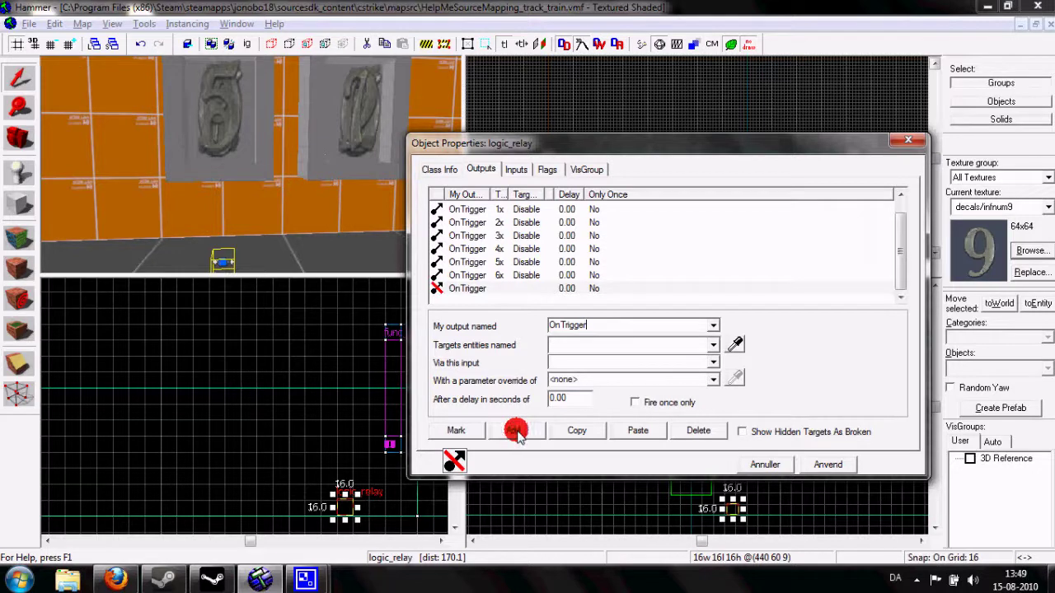
text(7x)
key(Tab)
text(D)
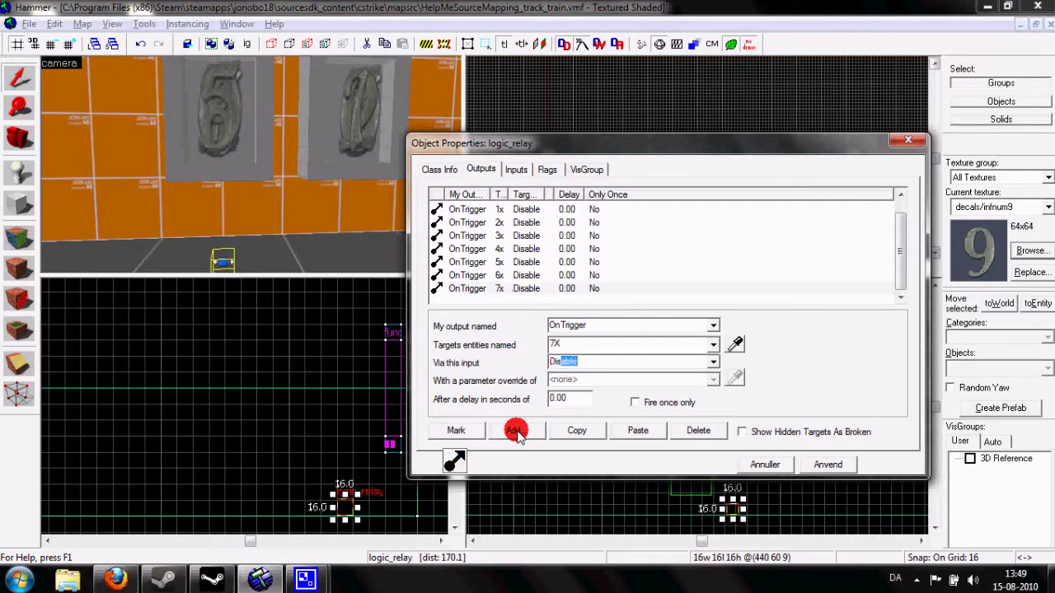
Add an OnTrigger output to the logic_relay that targets 8X with the Disable input.
click(515, 431)
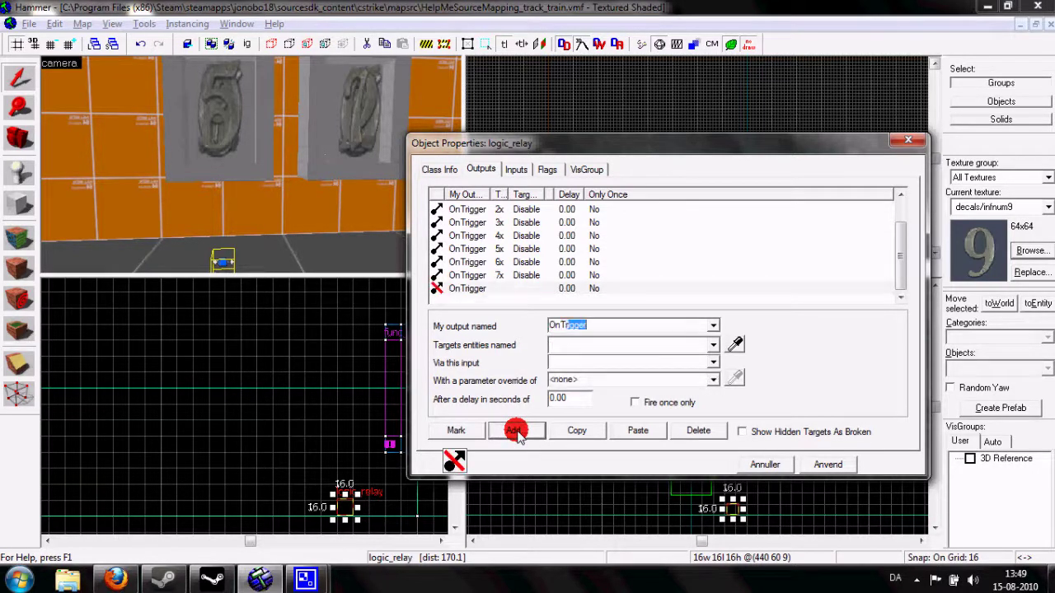
key(Tab)
text(8x)
key(Tab)
text(Dis)
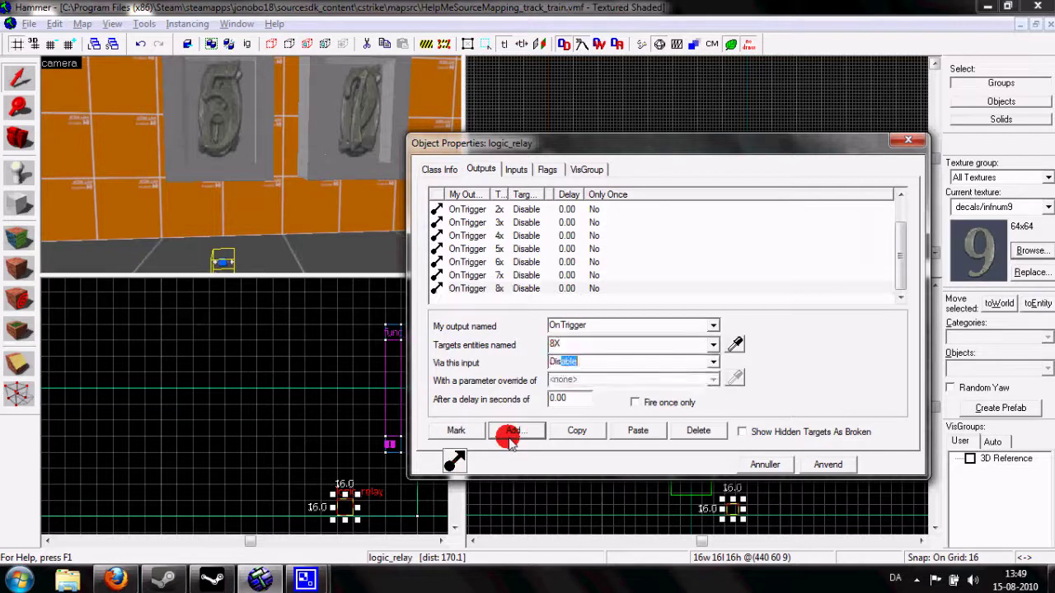
Add an OnTrigger output that targets 9X with the Disable input, then apply and close the logic_relay's properties.
click(513, 431)
text(OnTrig)
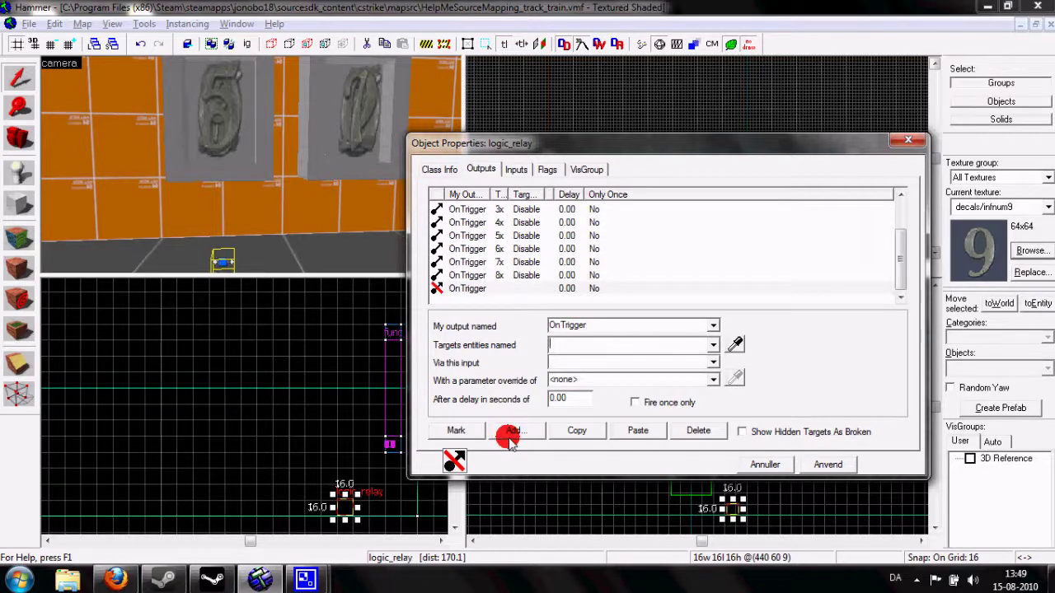
key(Tab)
text(9x)
key(Tab)
text(Disab)
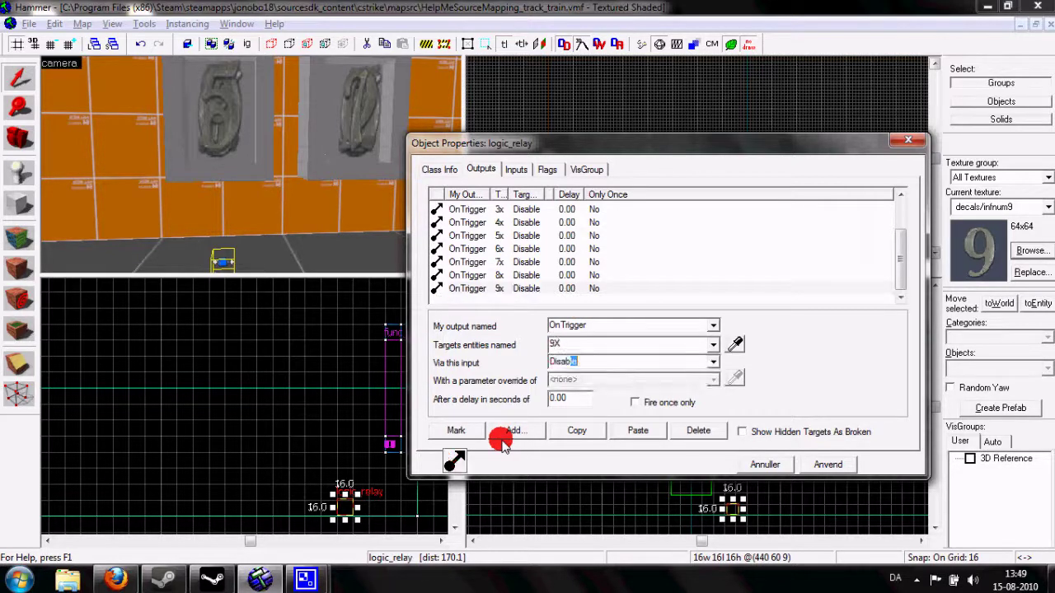
click(827, 463)
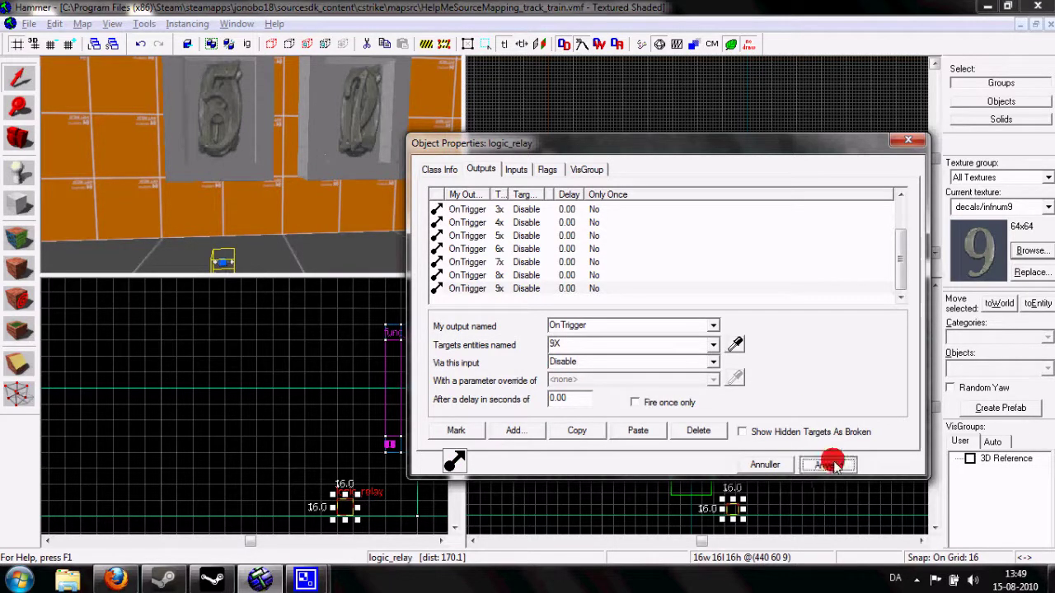
mouse_move(250, 141)
mouse_down()
mouse_move(255, 164)
mouse_move(231, 172)
mouse_move(229, 185)
mouse_up()
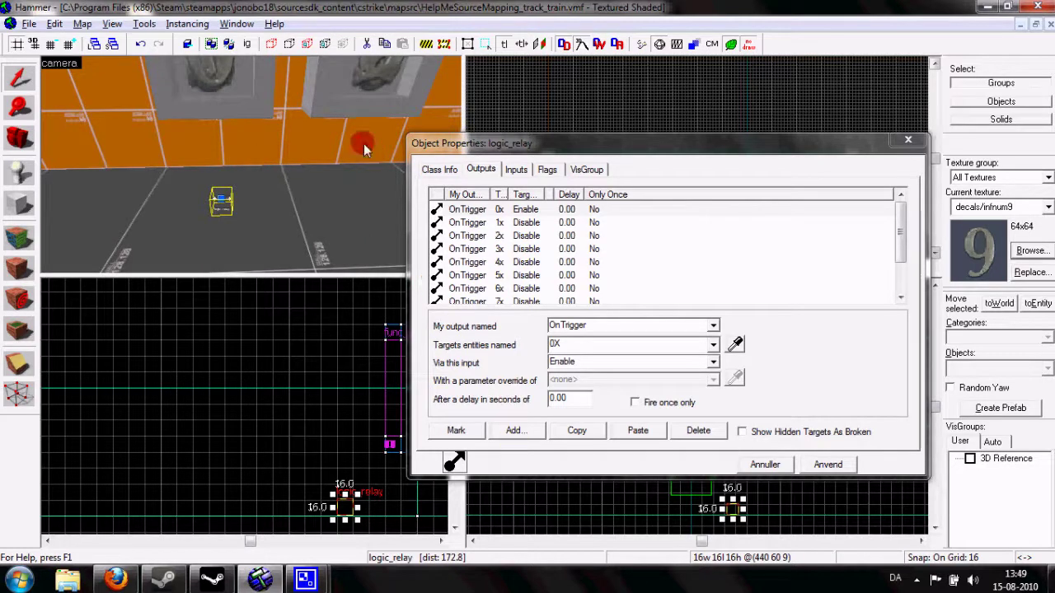
click(907, 139)
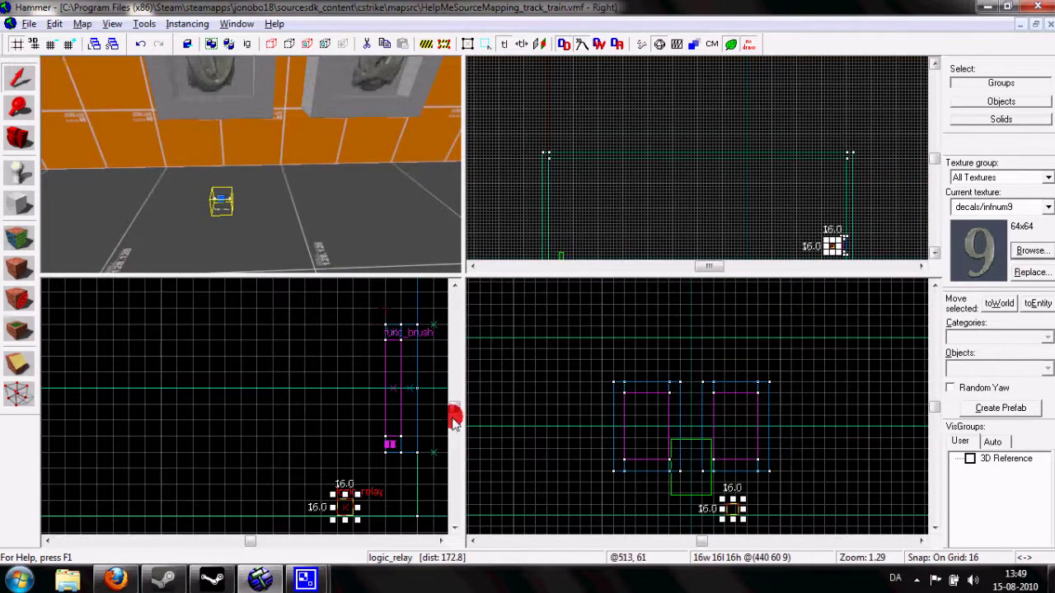
Duplicate the logic_relay and place the copy on the floor beneath the other digit stack.
scroll(828, 247, up, 1)
scroll(834, 153, up, 6)
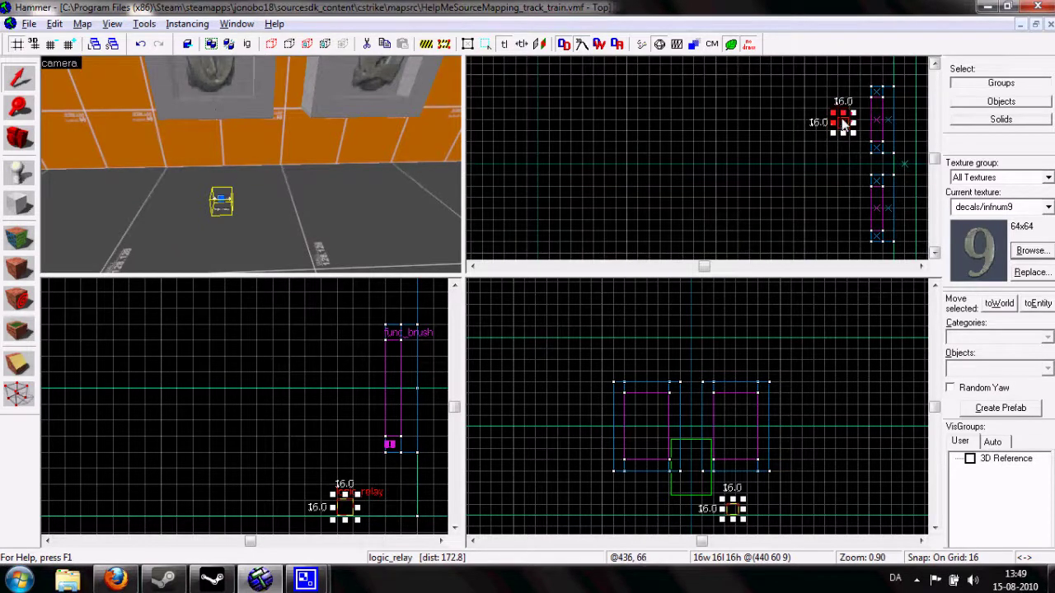
click(837, 129)
drag(836, 130, 839, 213)
drag(250, 164, 278, 200)
Delete all the outputs inherited by the copied logic_relay.
double_click(278, 200)
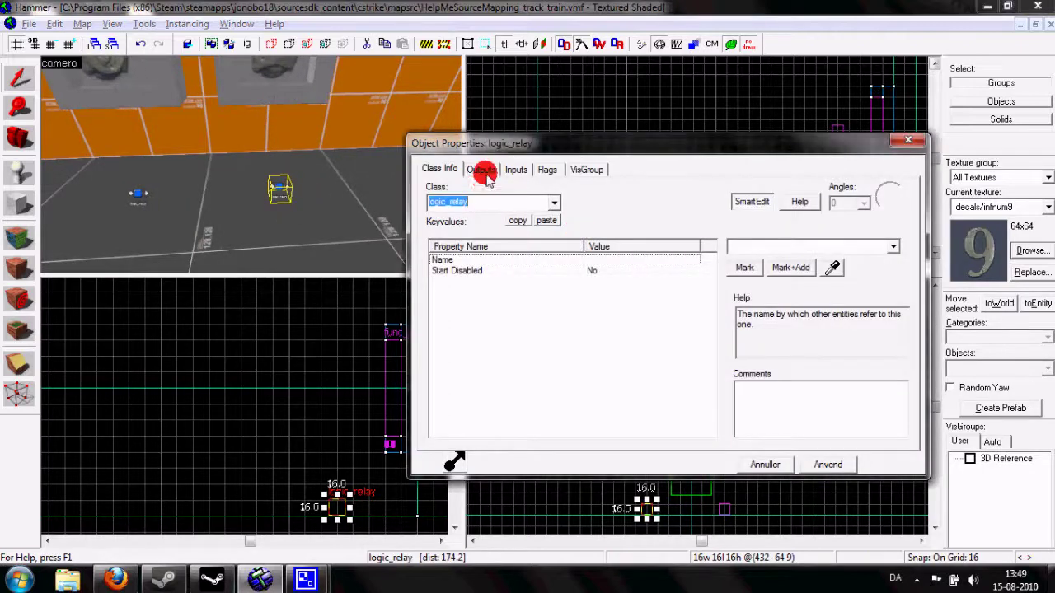
click(481, 170)
key(shift+Down)
key(shift+Down)
key(shift+Down)
key(shift+Down)
key(shift+Down)
key(shift+Down)
key(shift+Down)
key(shift+Down)
key(shift+Down)
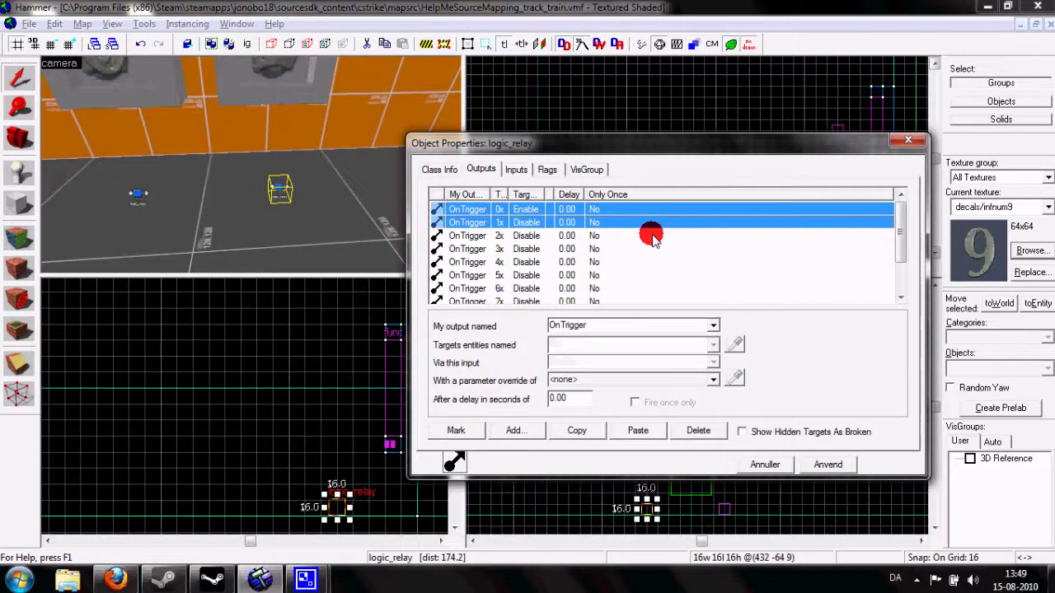
click(698, 431)
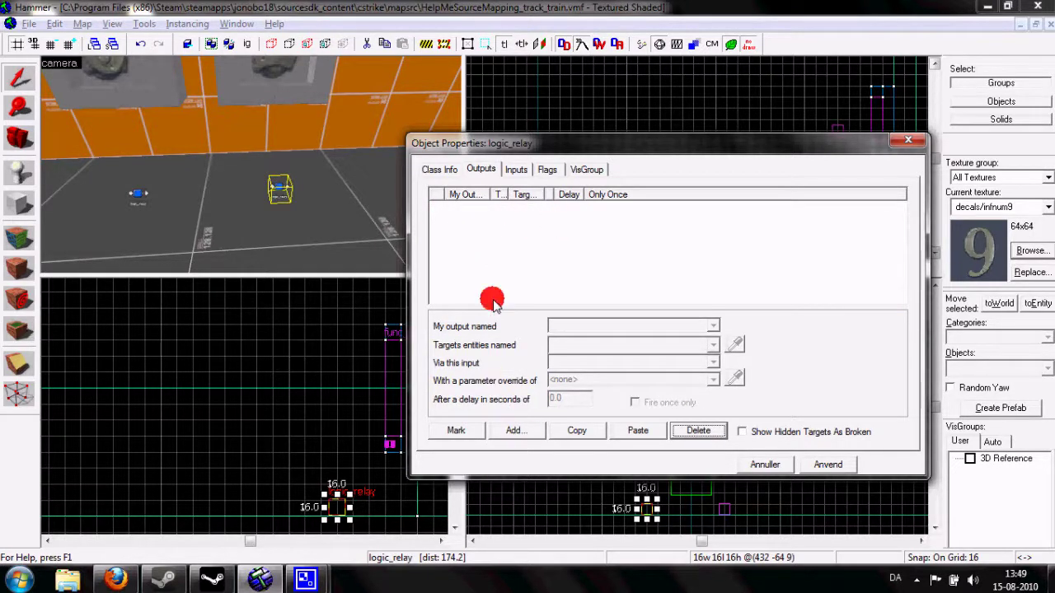
Add an OnTrigger output to the copied logic_relay that targets X0 with the Enable input.
click(520, 434)
text(OnTrigger )
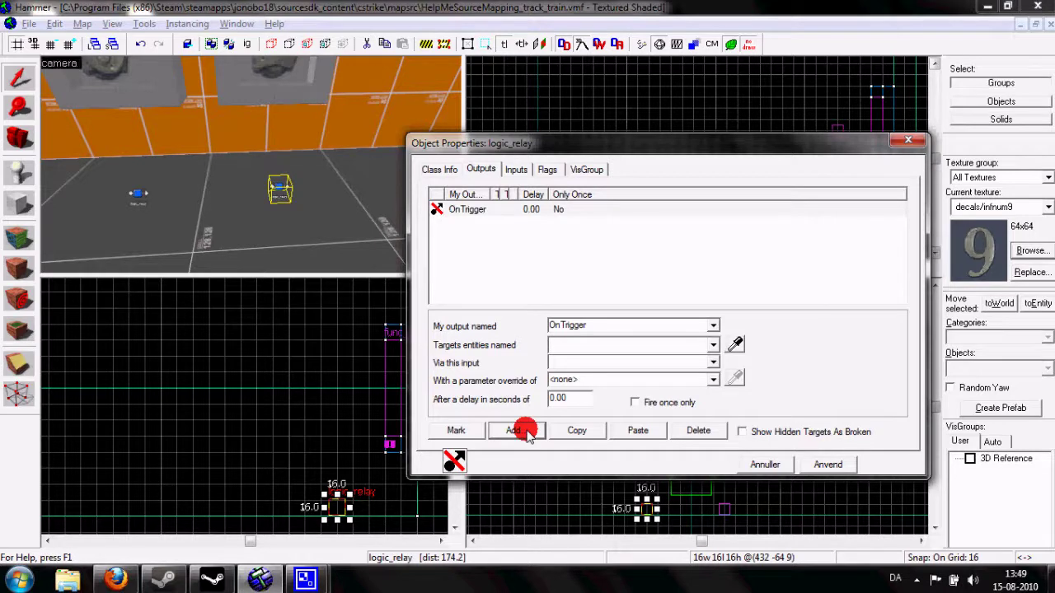
text(x0)
key(Tab)
text(Enab)
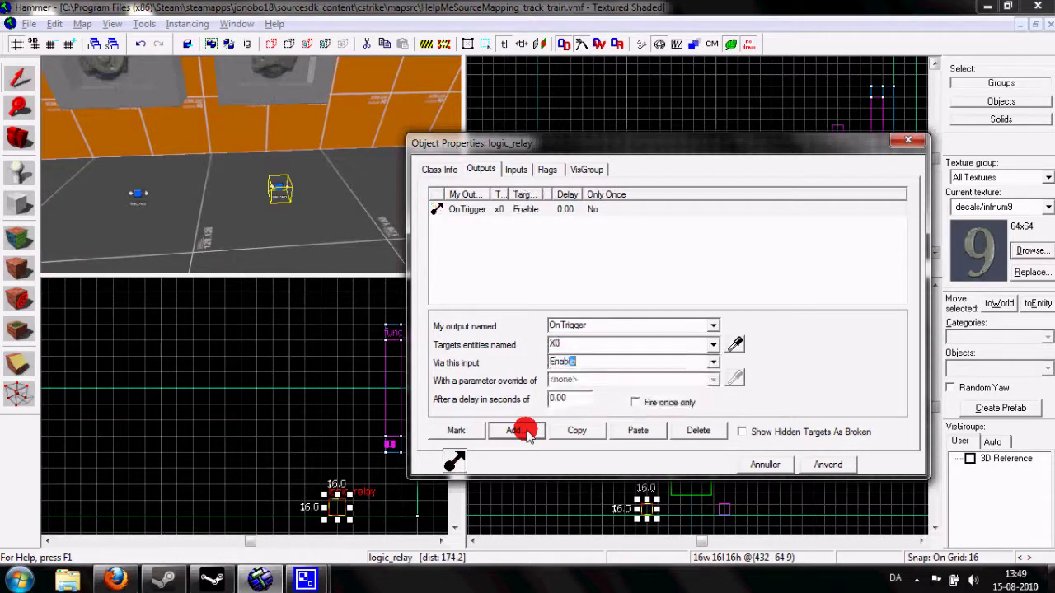
Add an OnTrigger output to the copied logic_relay that targets X1 with the Enable input.
click(520, 431)
text(OnTr)
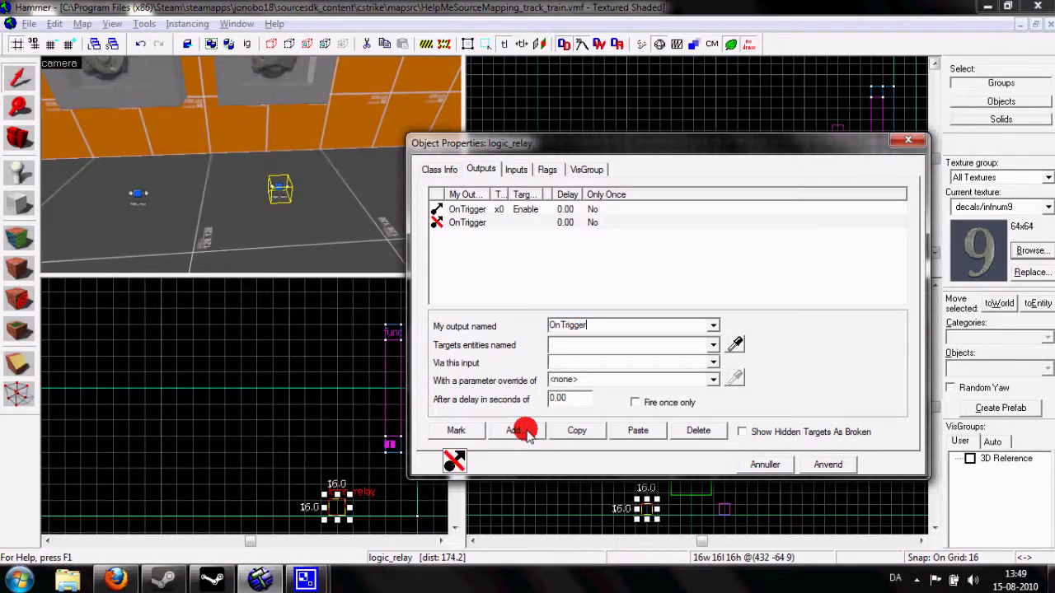
text(x1)
key(Tab)
text(Ena)
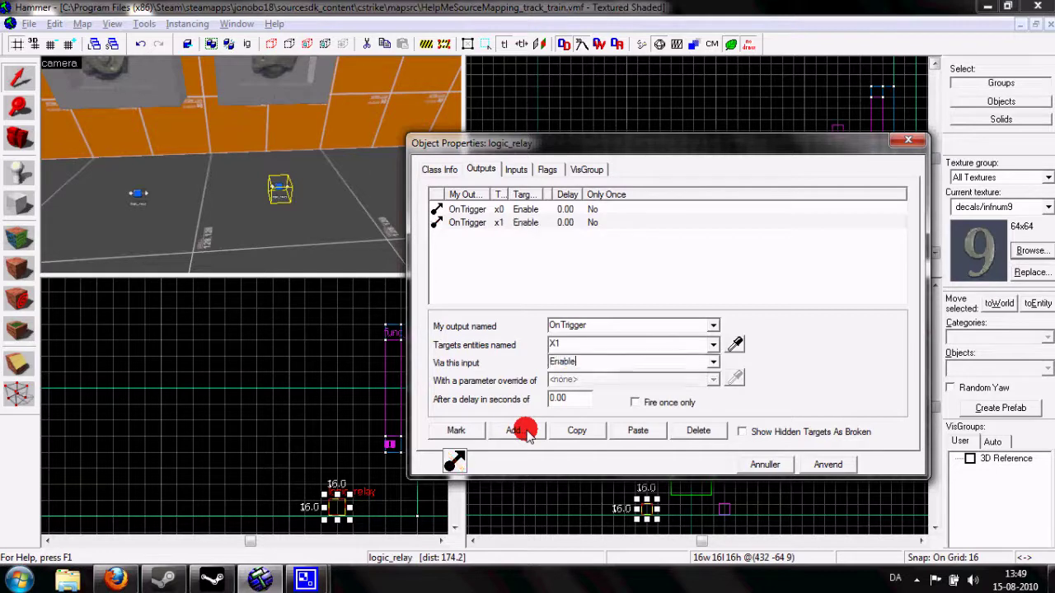
Add a third OnTrigger output without a target and change the X1 output's input to Disable.
click(520, 431)
text(OnTr)
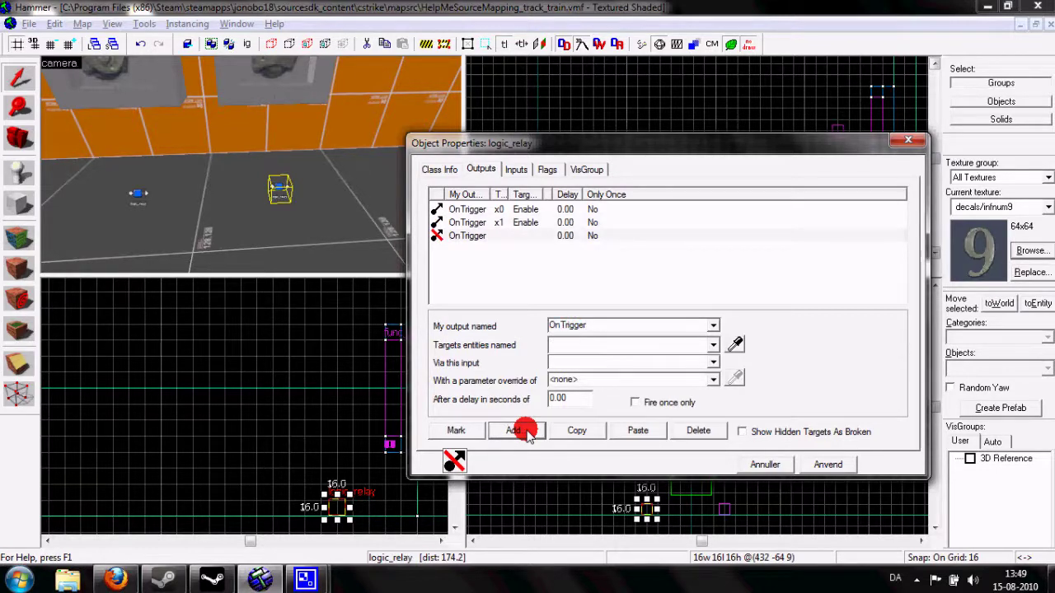
click(502, 222)
click(591, 363)
text(Disable)
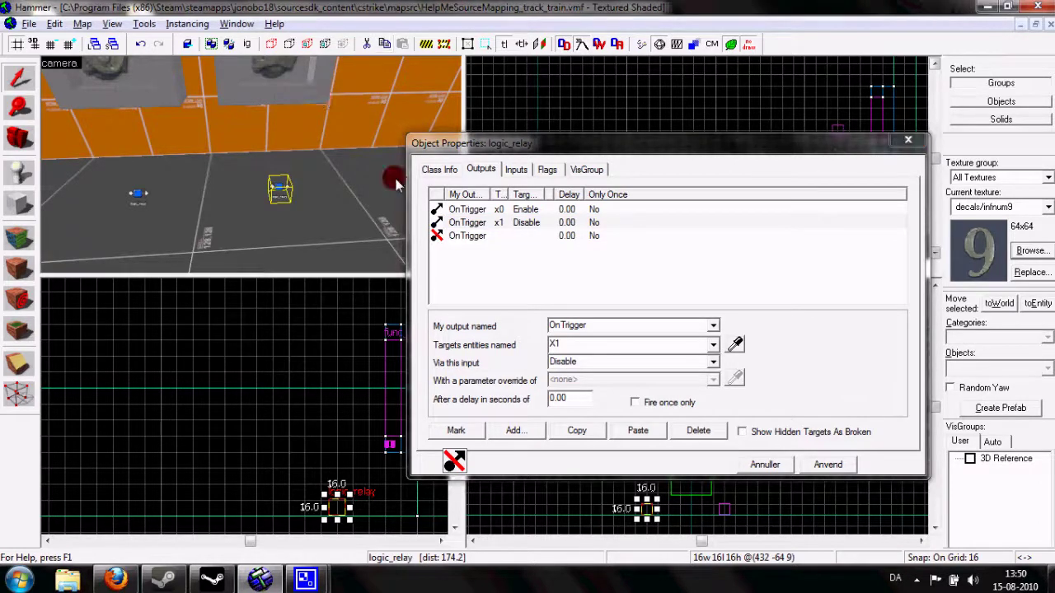
Set the empty third OnTrigger output to target X2 with the Disable input.
click(466, 235)
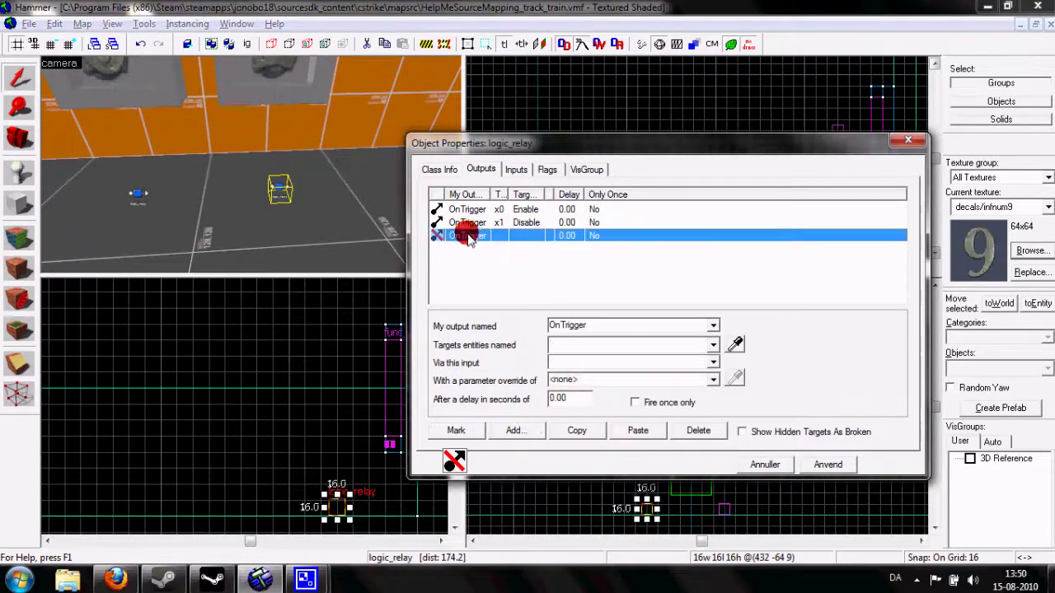
click(583, 345)
text(x2)
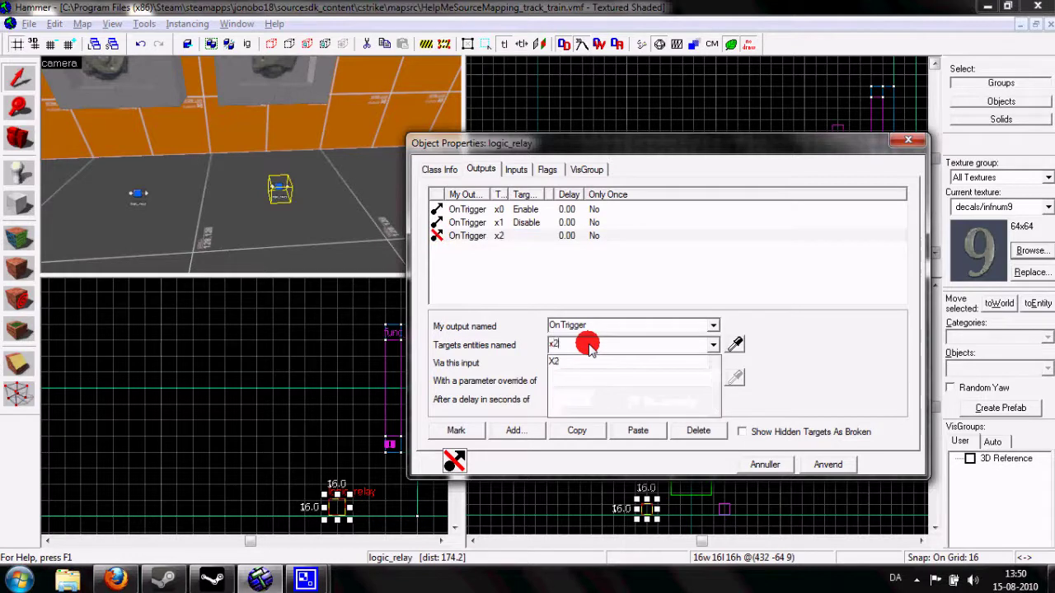
key(Tab)
text(Disabl)
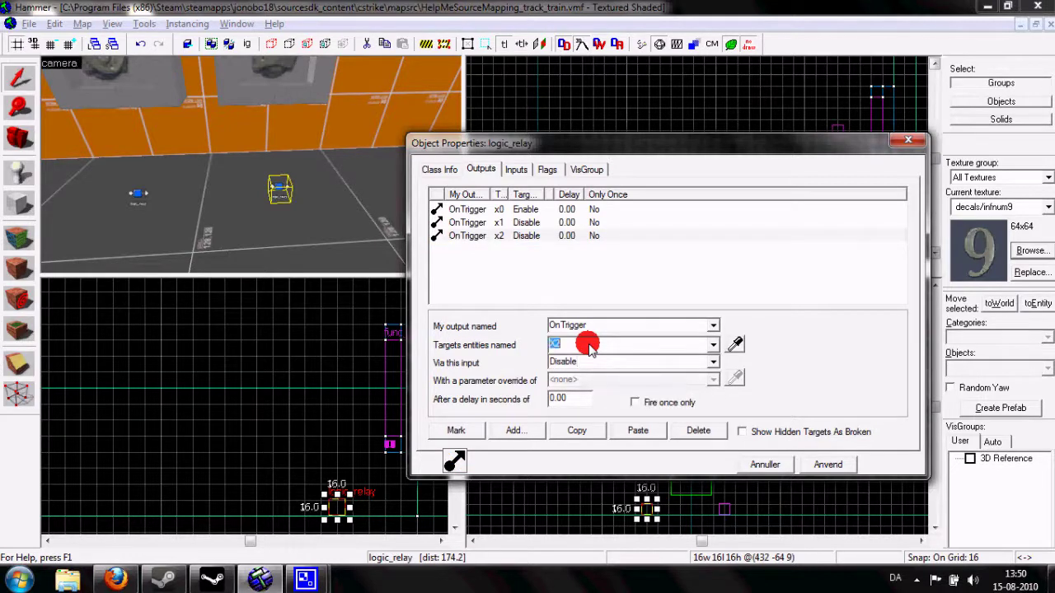
Add OnTrigger outputs to the copied logic_relay that target X4 and X3 with the Disable input.
click(527, 430)
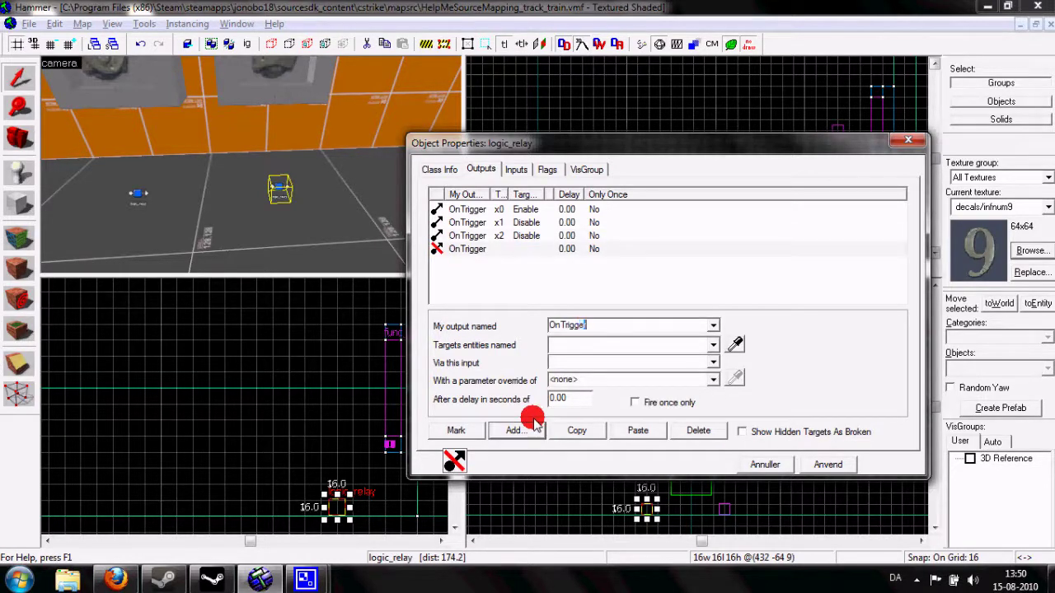
text(z)
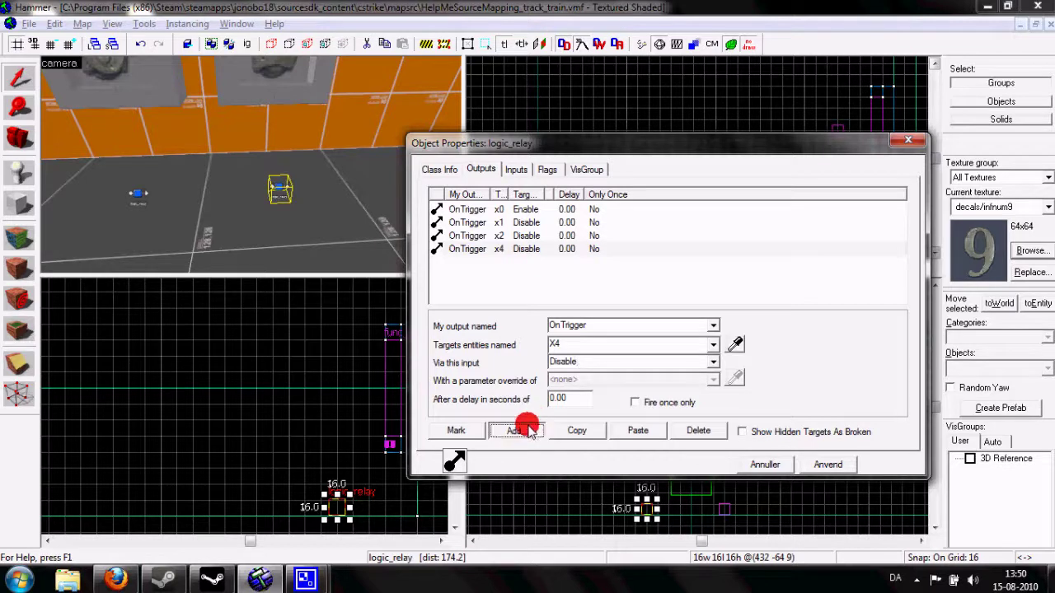
click(528, 430)
text(x3)
key(Tab)
text(Disable)
Add an OnTrigger output to the copied logic_relay that targets X5 with the Disable input.
click(520, 432)
text(OnT)
key(Tab)
text(x5)
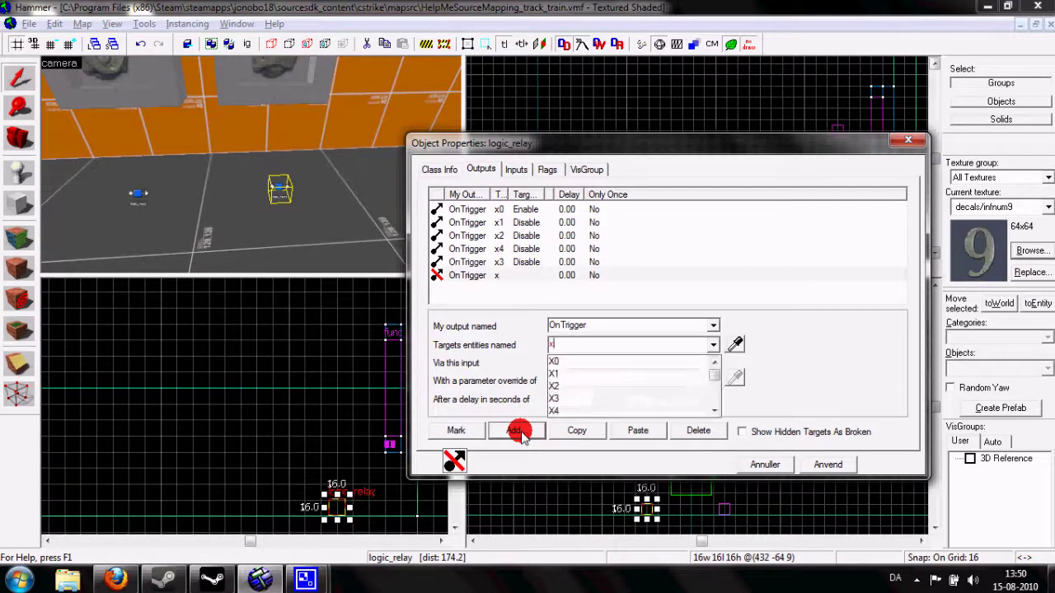
key(Tab)
text(Dis)
Add an OnTrigger output to the logic_relay that targets X6 with the Disable input.
click(519, 432)
text(OnTrig)
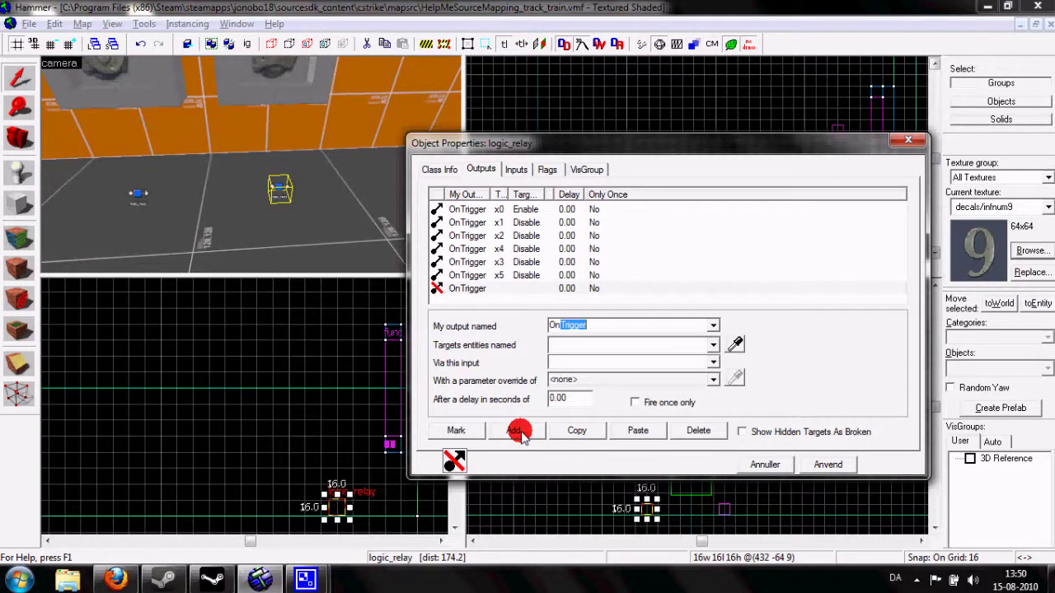
key(Tab)
text(x)
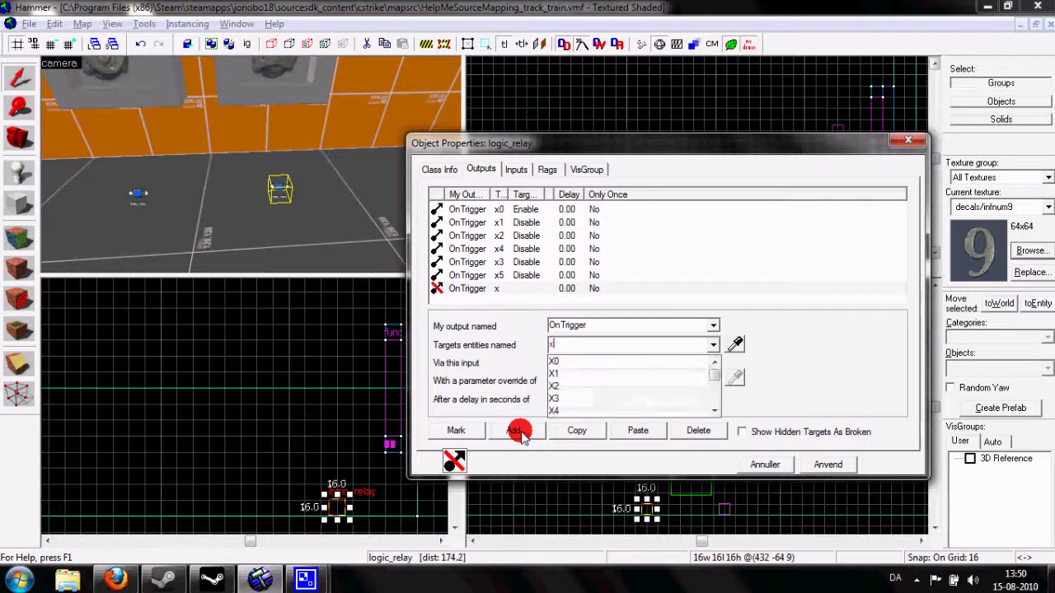
key(Tab)
text(Dis)
Add an OnTrigger output to the logic_relay that targets X7 with the Disable input.
click(520, 432)
text(o)
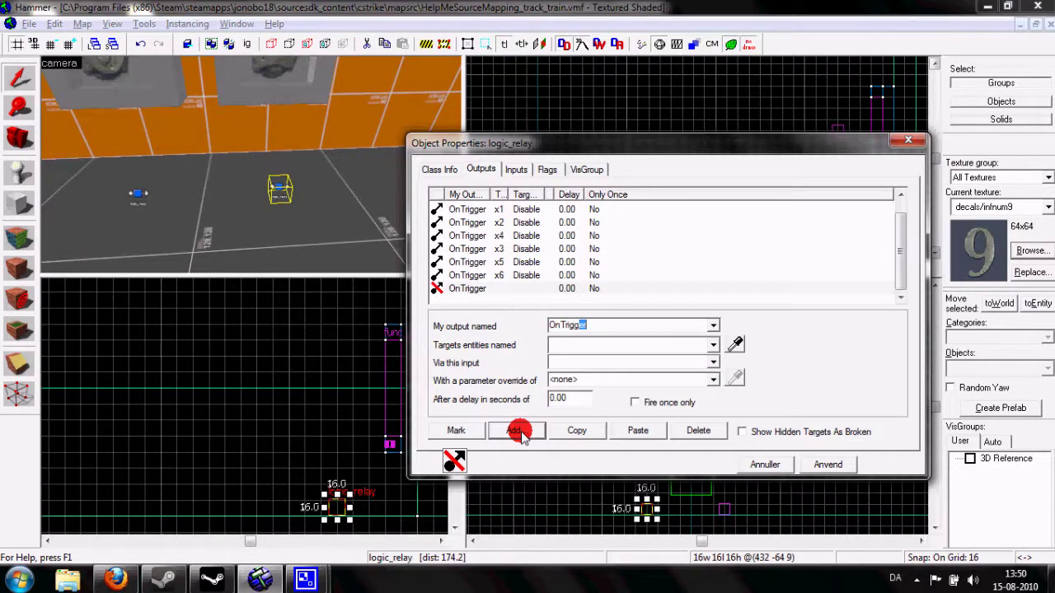
text(x7)
key(Tab)
text(is)
Add an OnTrigger output to the logic_relay that targets X8 with the Disable input.
click(517, 431)
text(ontr)
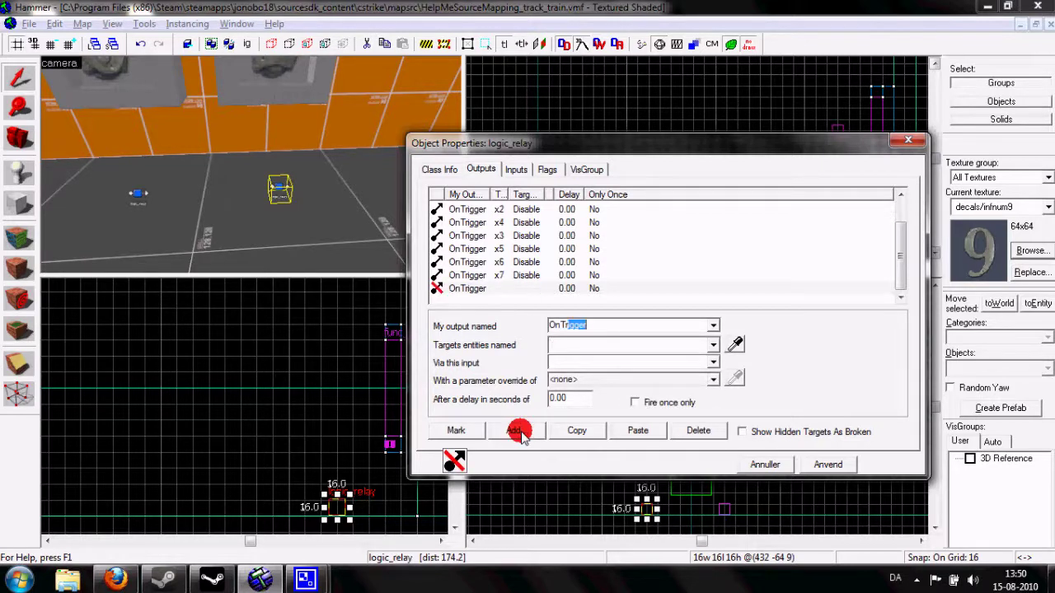
text(x8)
key(Tab)
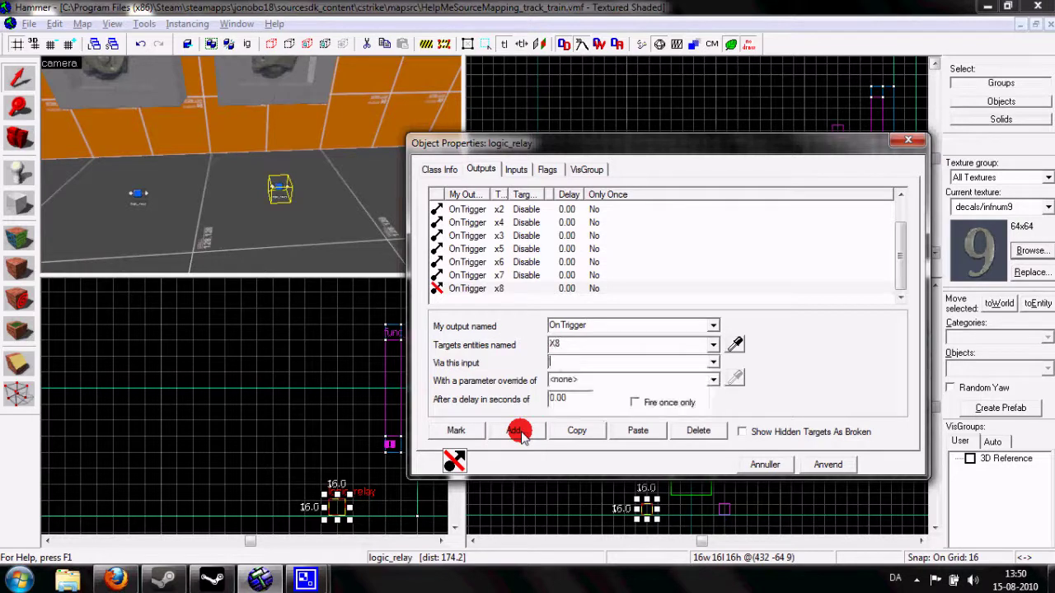
text(d)
Add an OnTrigger output targeting X9 with the Disable input and apply the logic_relay's outputs.
click(517, 431)
text(on)
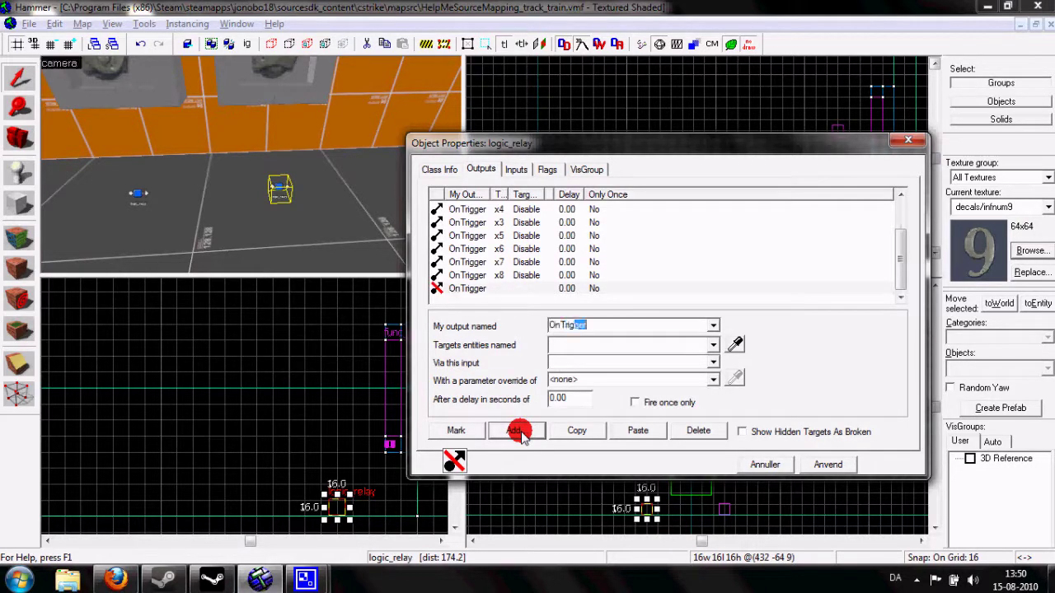
key(Tab)
text(x9)
key(Tab)
text(d)
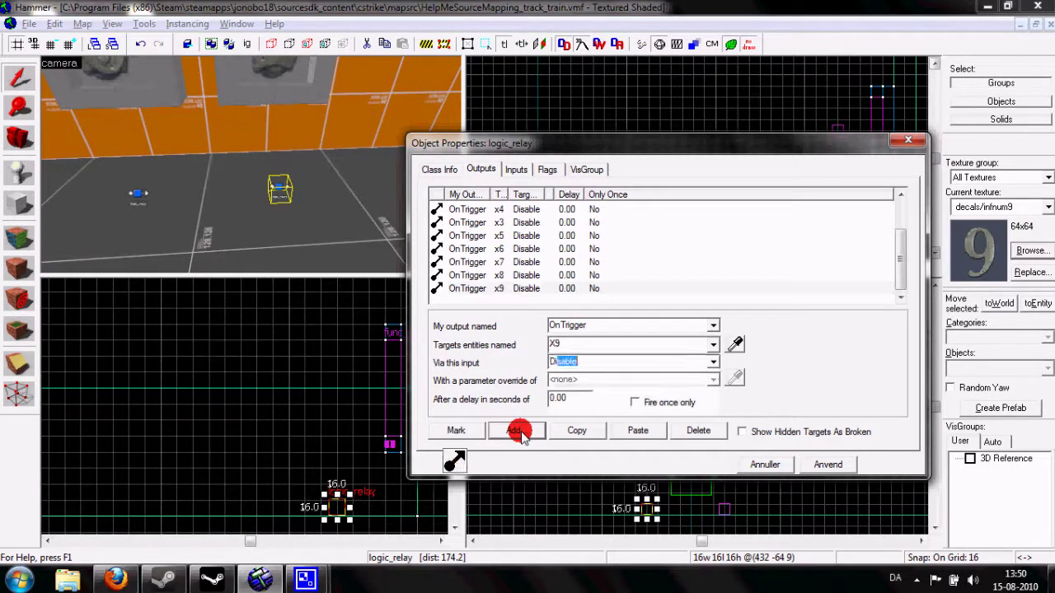
click(827, 464)
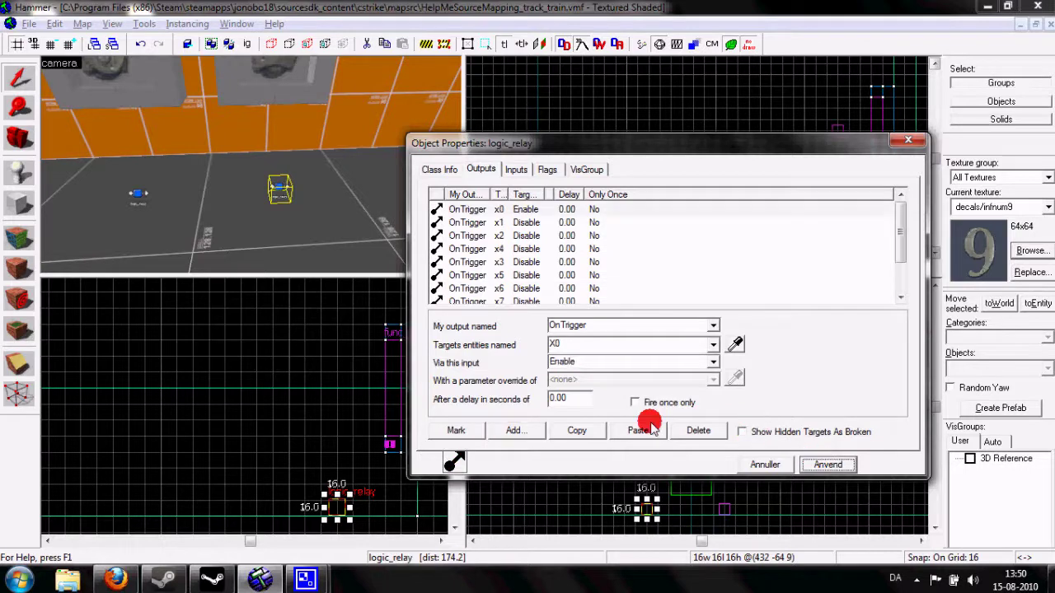
Name the selected logic_relay relay1 and apply the change.
click(251, 169)
click(434, 174)
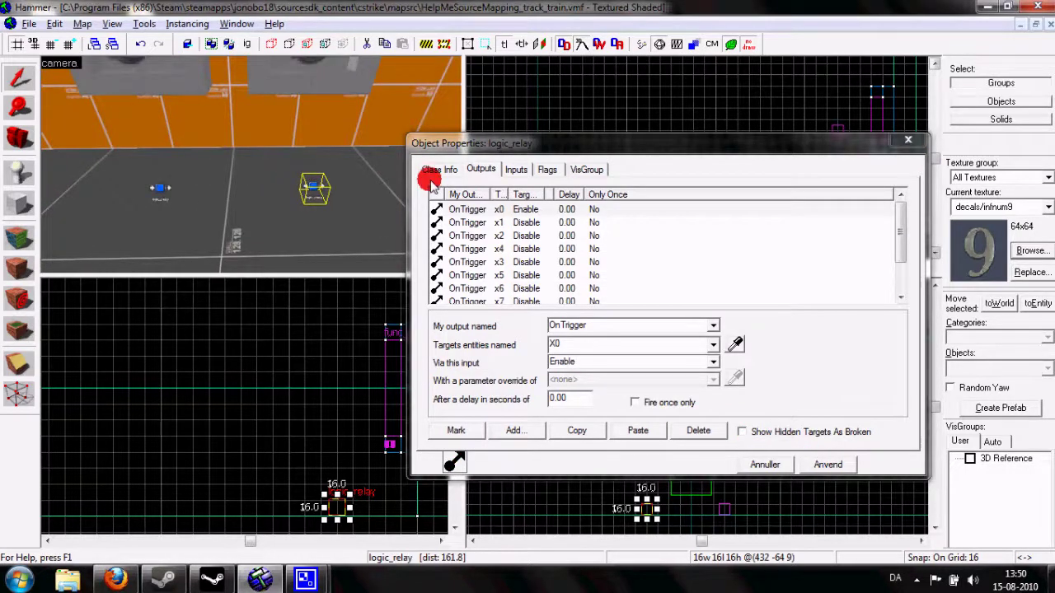
click(513, 260)
click(306, 179)
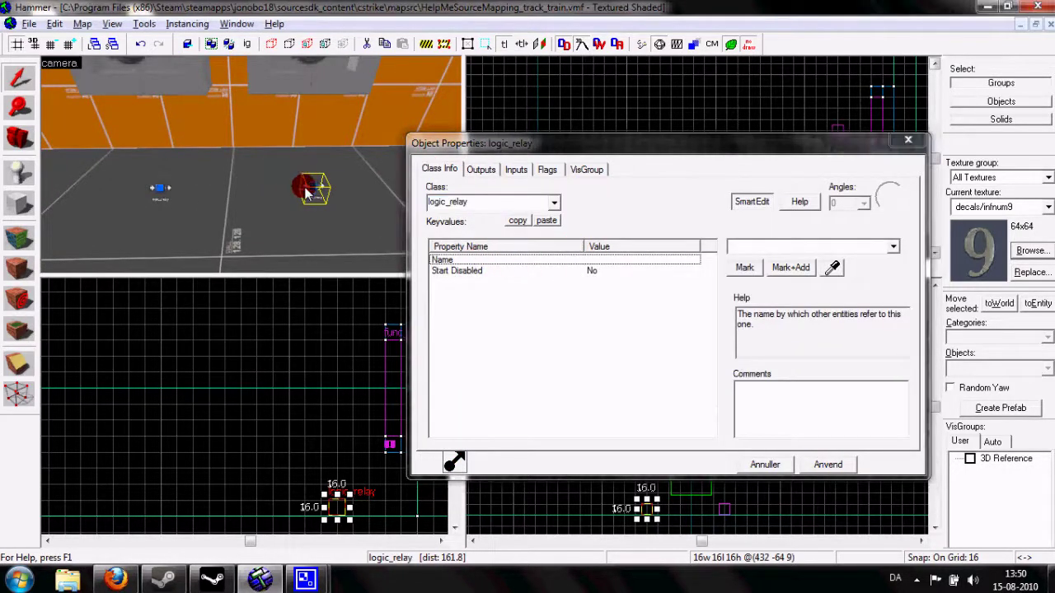
click(754, 246)
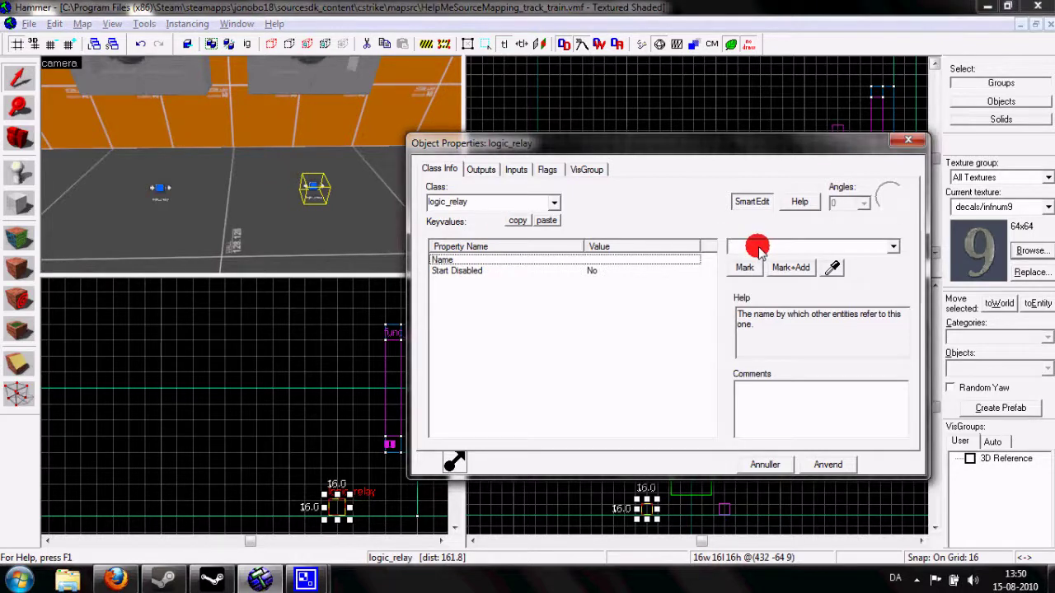
text(relay1)
click(828, 464)
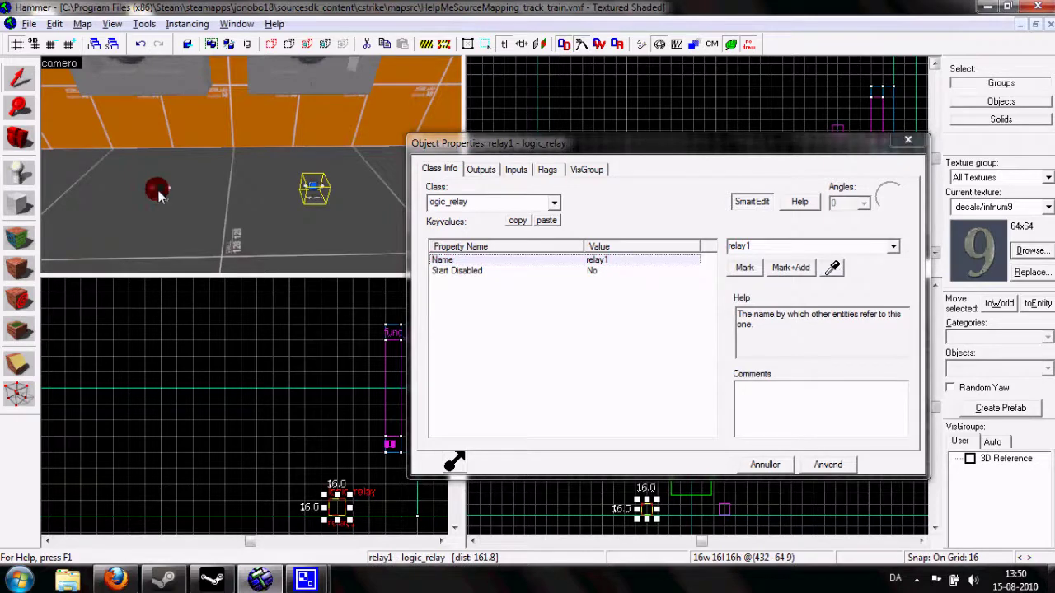
Name the other logic_relay relay2, apply the change and close its properties.
click(157, 189)
click(741, 247)
text(re)
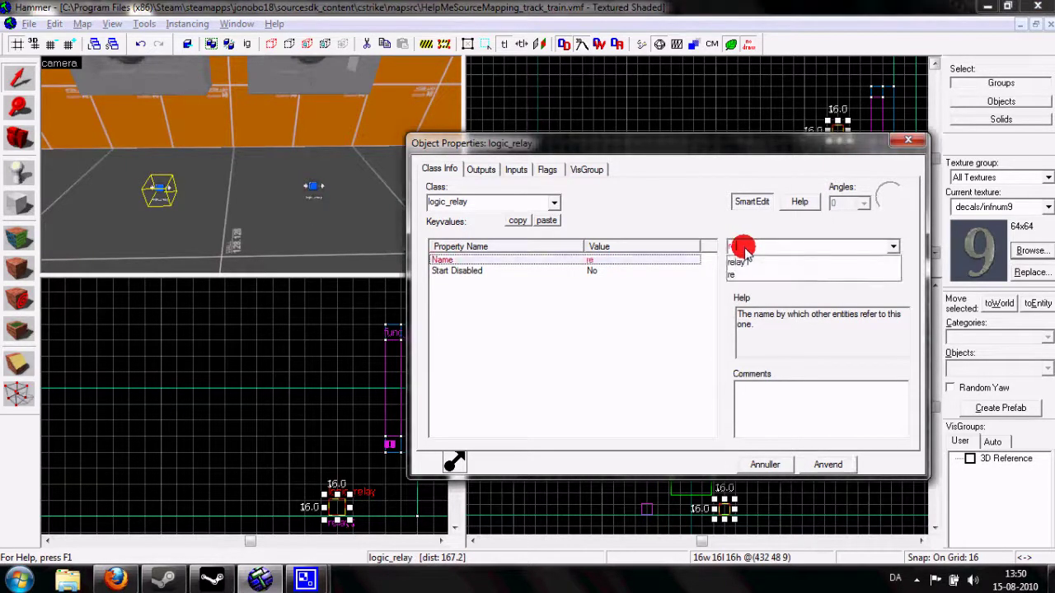
click(837, 462)
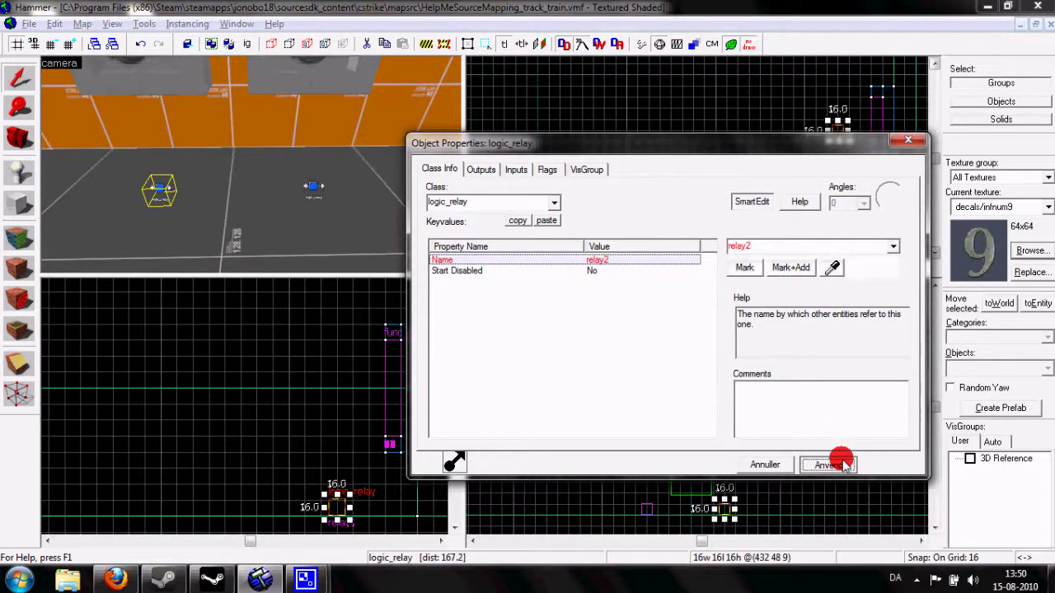
click(908, 142)
Move relay2 about 16 units farther from relay1 in the top view and deselect it.
click(505, 154)
click(837, 131)
drag(837, 132, 838, 123)
click(839, 145)
Place a new point entity on the floor between and in front of the two relays.
key(z)
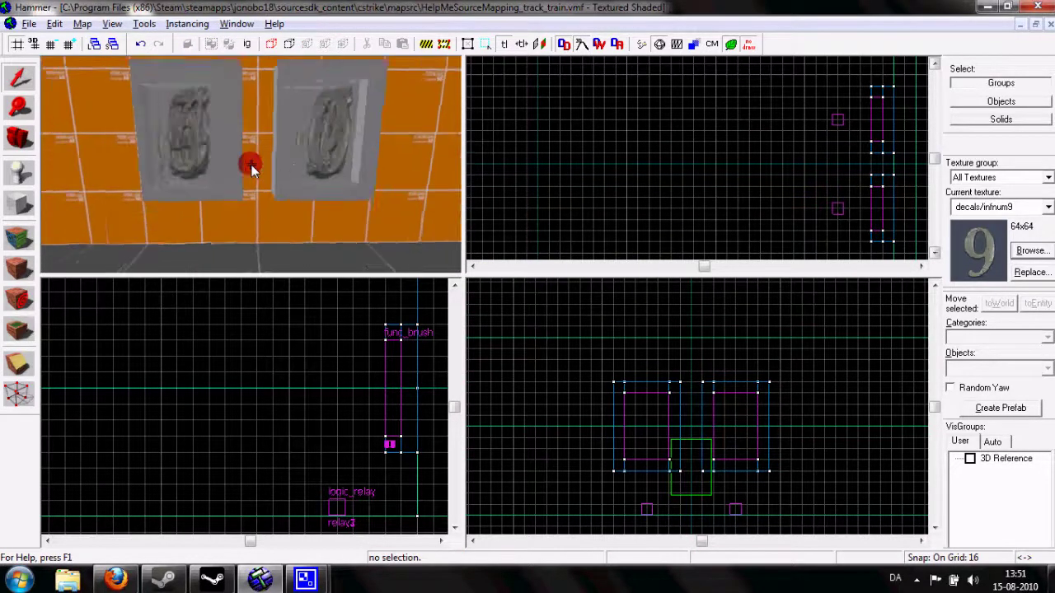
key(s)
key(w)
key(z)
click(18, 172)
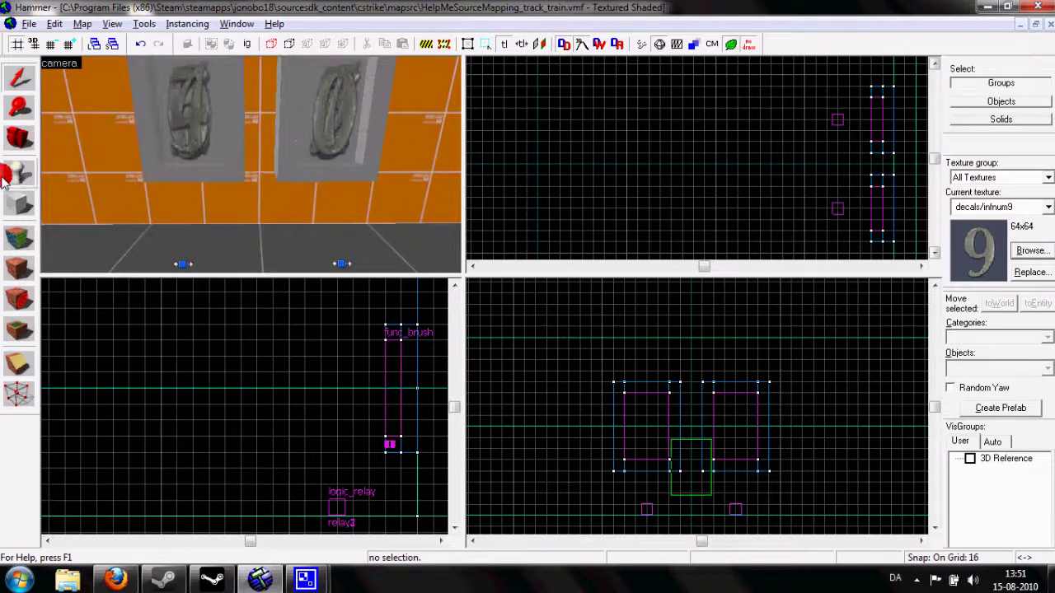
key(s)
click(260, 249)
key(shift+s)
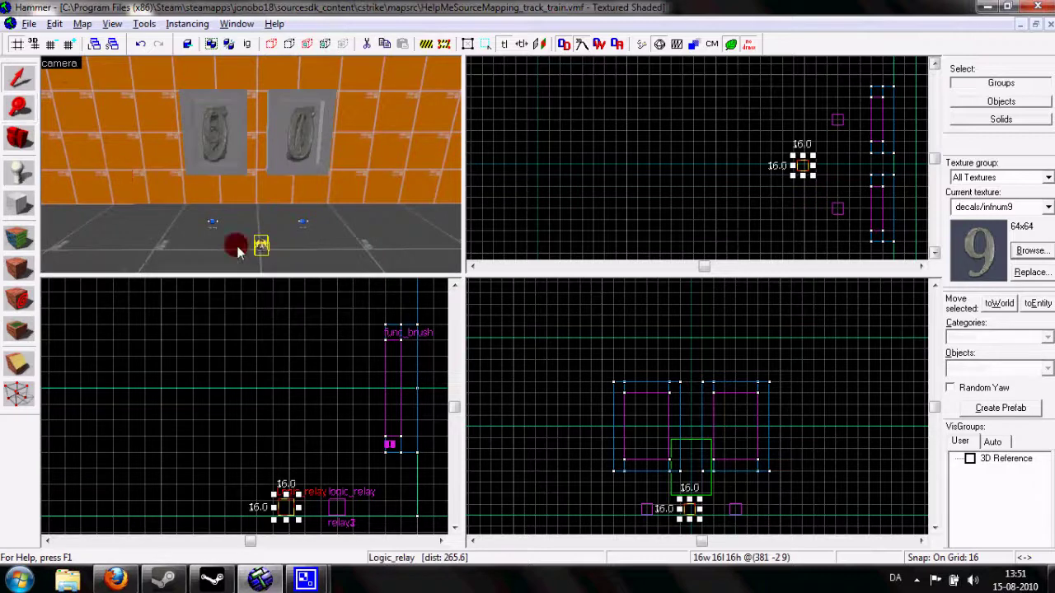
Change the new entity's class to logic_auto and apply it.
double_click(260, 243)
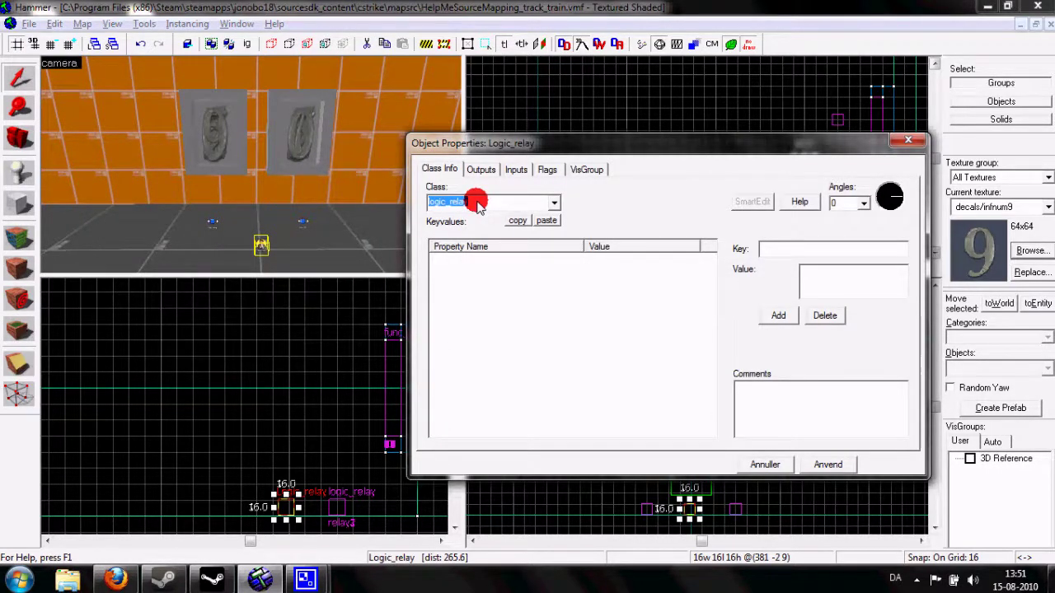
text(logic_auto)
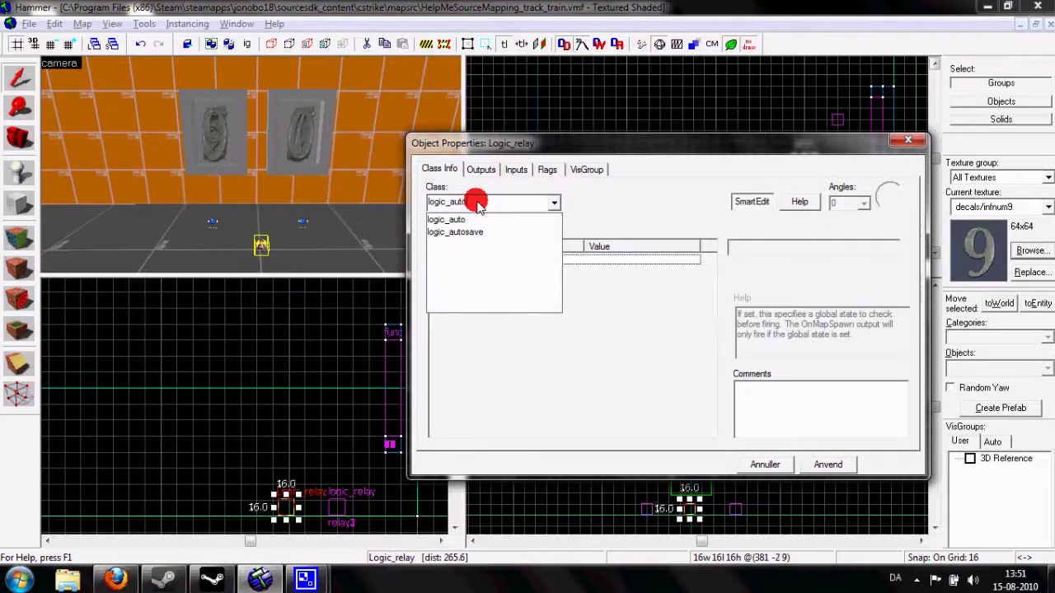
click(476, 219)
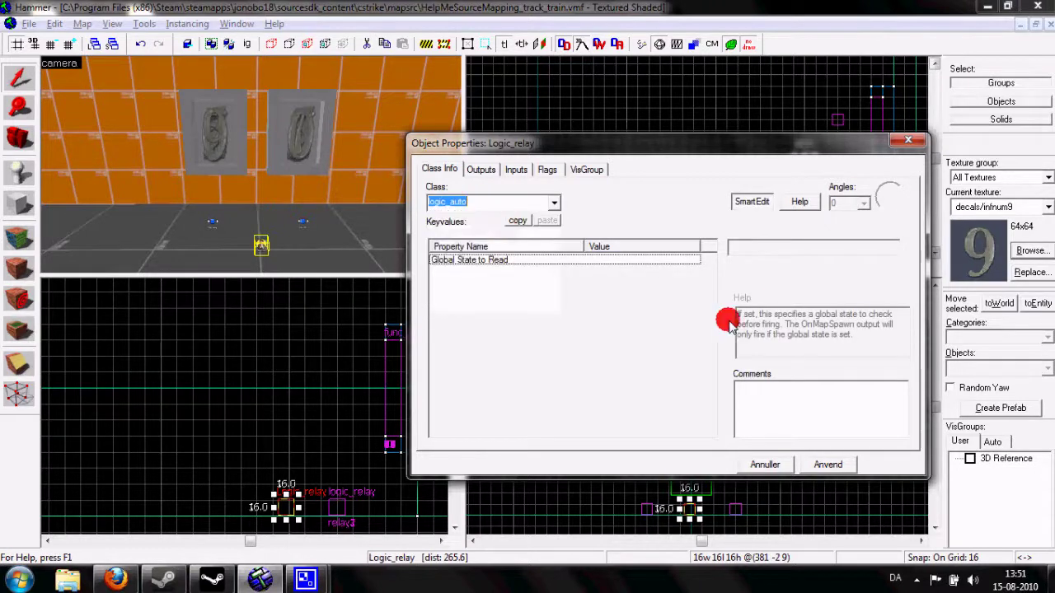
click(828, 464)
Add an OnMapSpawn output to the logic_auto that targets relay1 with the Trigger input.
click(481, 169)
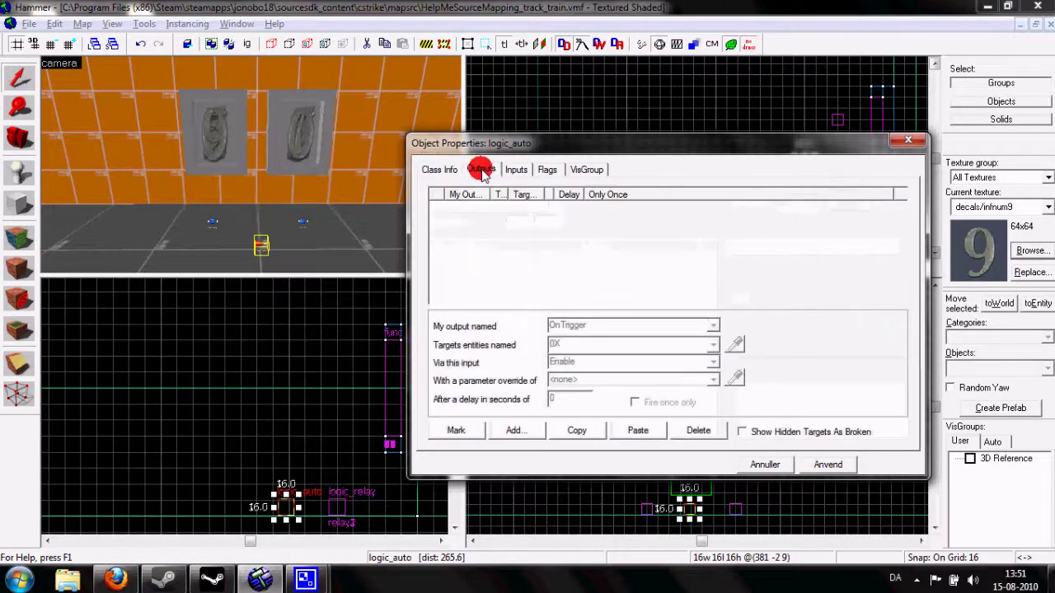
click(513, 430)
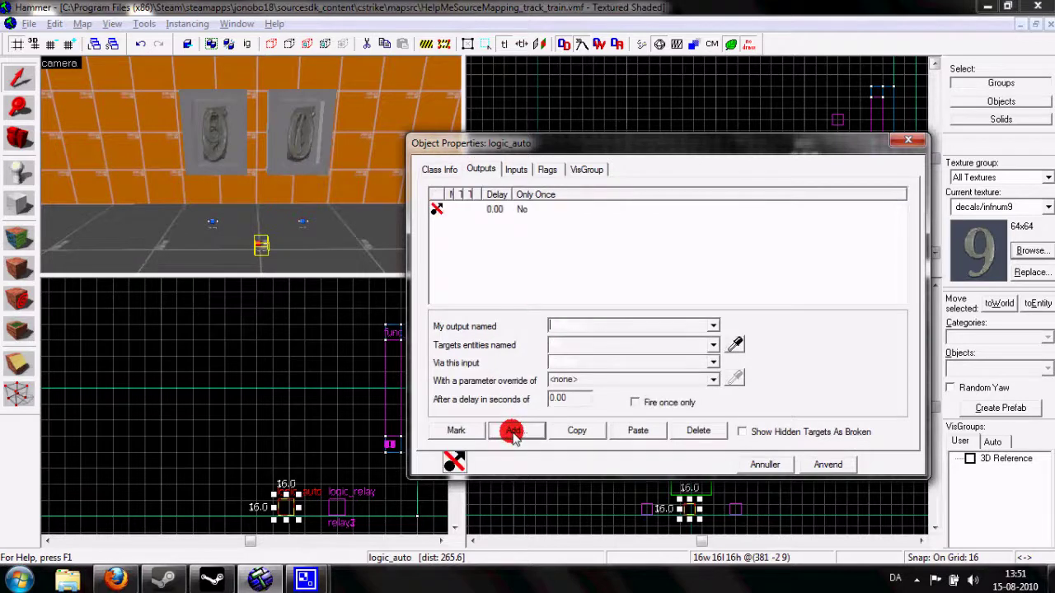
text(OnMapSpawn )
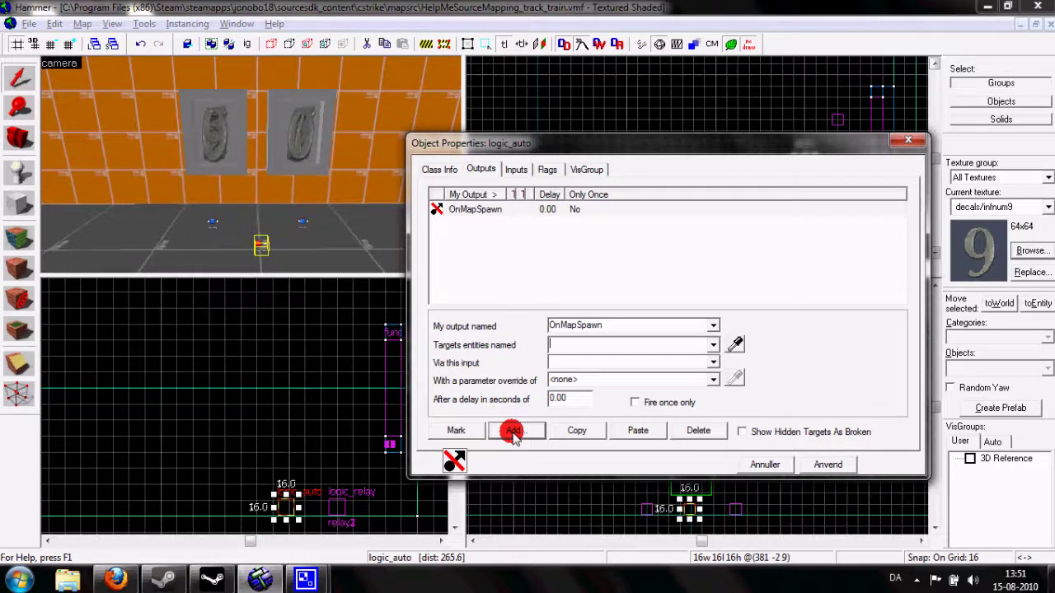
text(relay1)
key(Tab)
text(Trig)
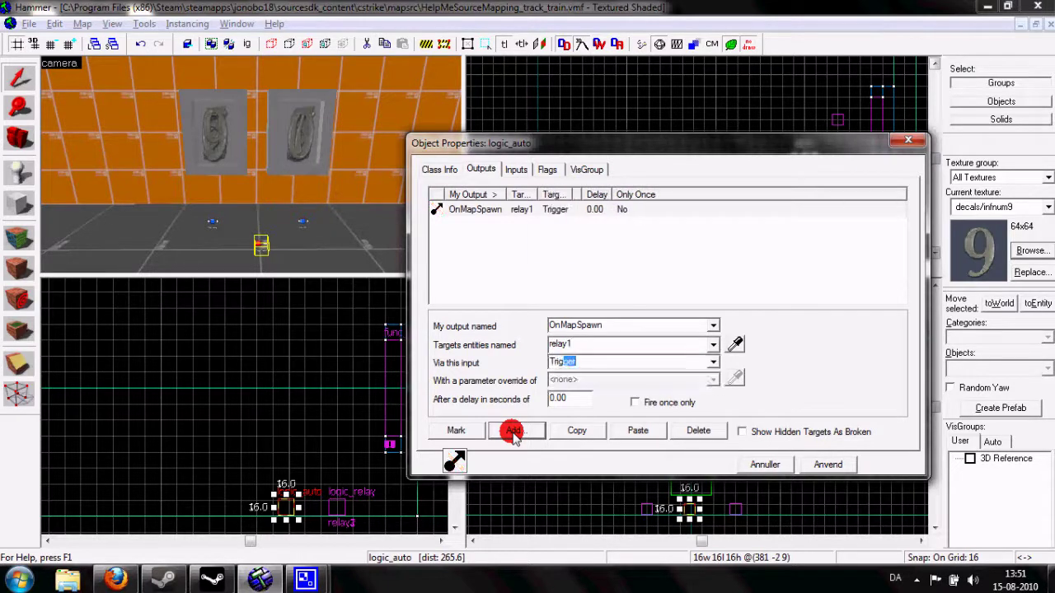
Add an OnMapSpawn output targeting relay2 with the Trigger input, apply it, and close and deselect the logic_auto.
click(513, 430)
text(OnMap)
text(relay2)
key(Tab)
text(Tr)
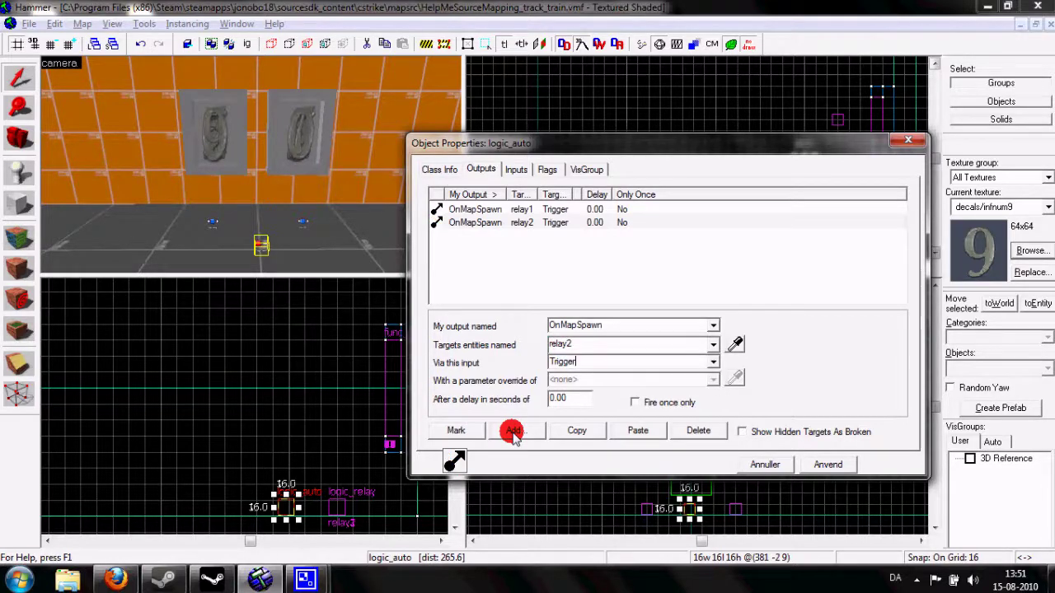
click(827, 464)
click(586, 169)
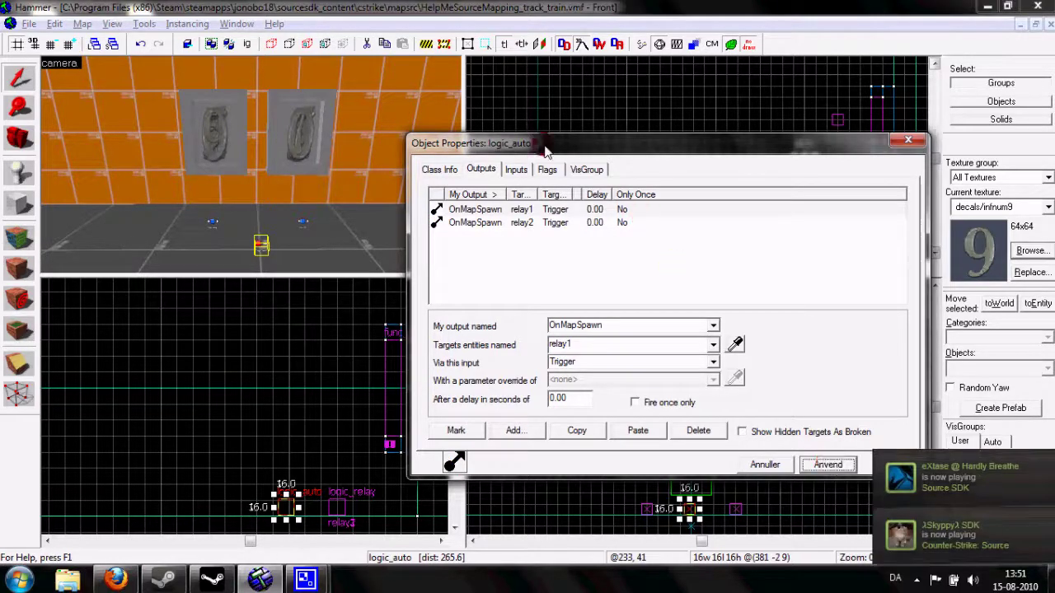
click(907, 141)
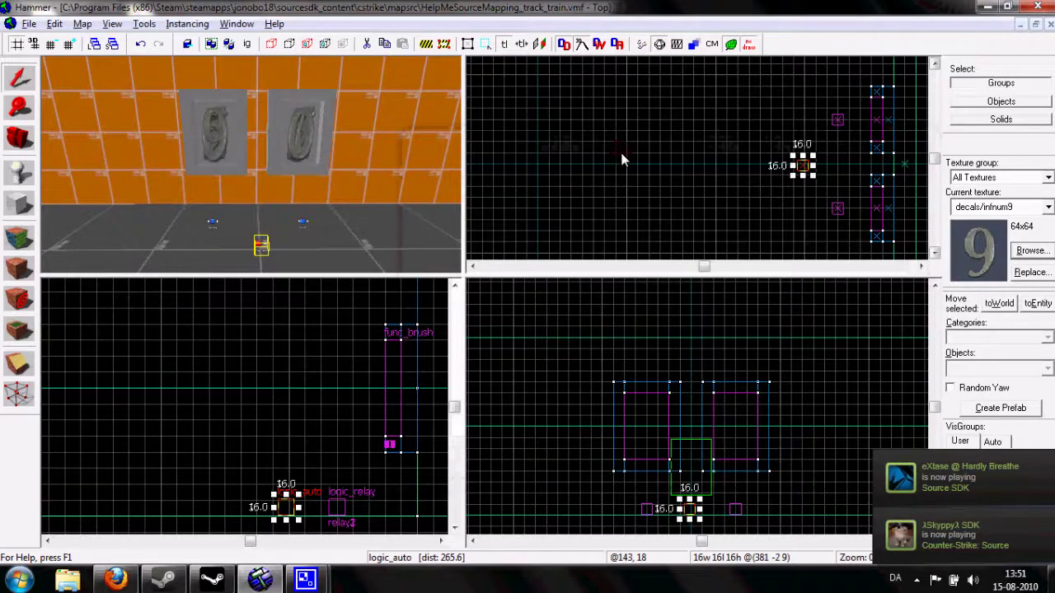
click(537, 203)
Examine the two digit displays and the logic entities on the floor in the 3D view.
drag(251, 164, 251, 164)
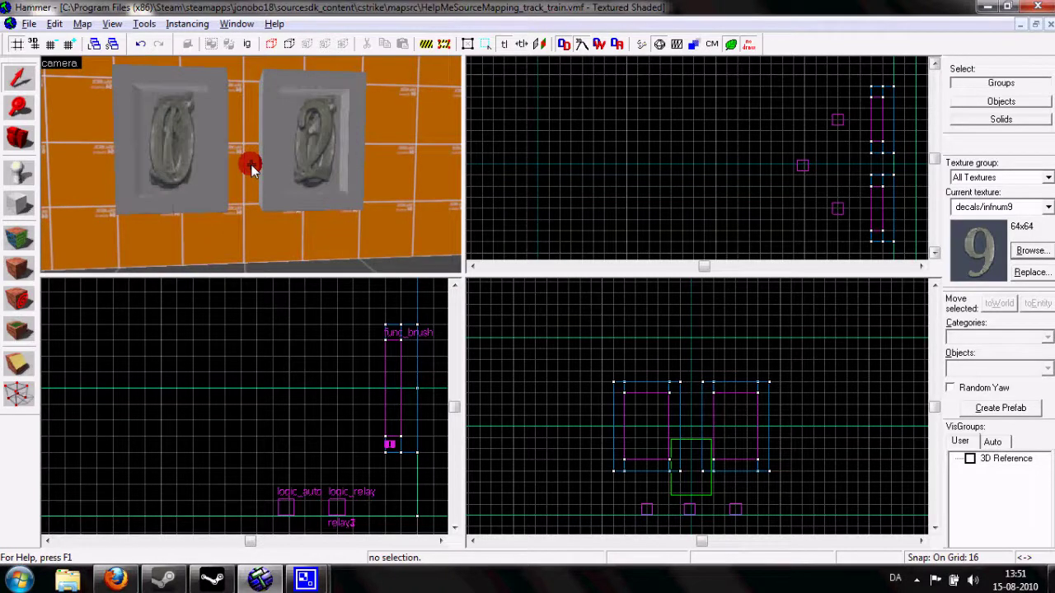
drag(251, 165, 251, 164)
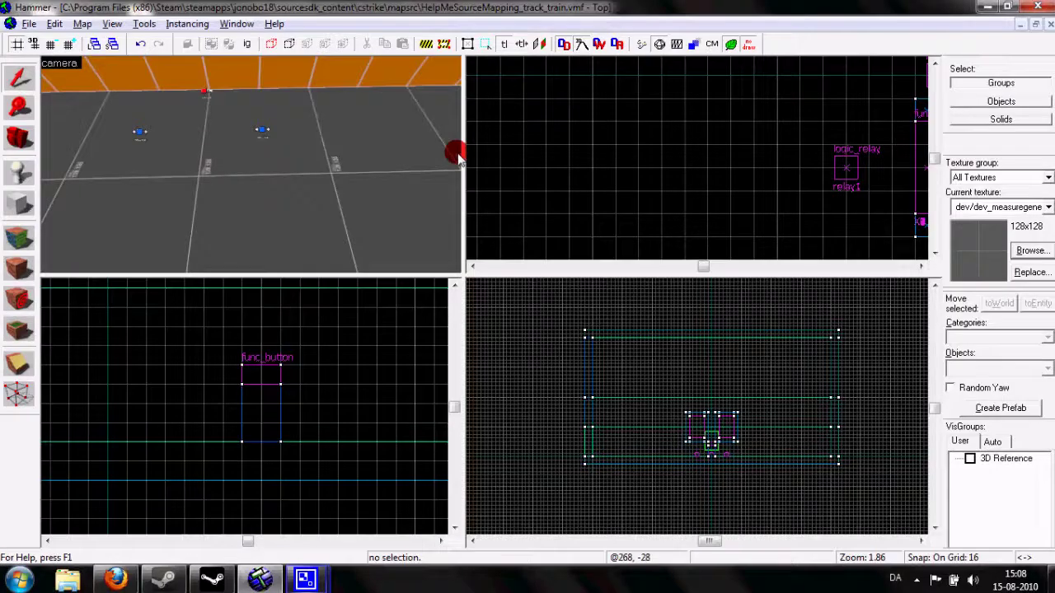
drag(200, 197, 165, 195)
drag(254, 136, 249, 140)
key(d)
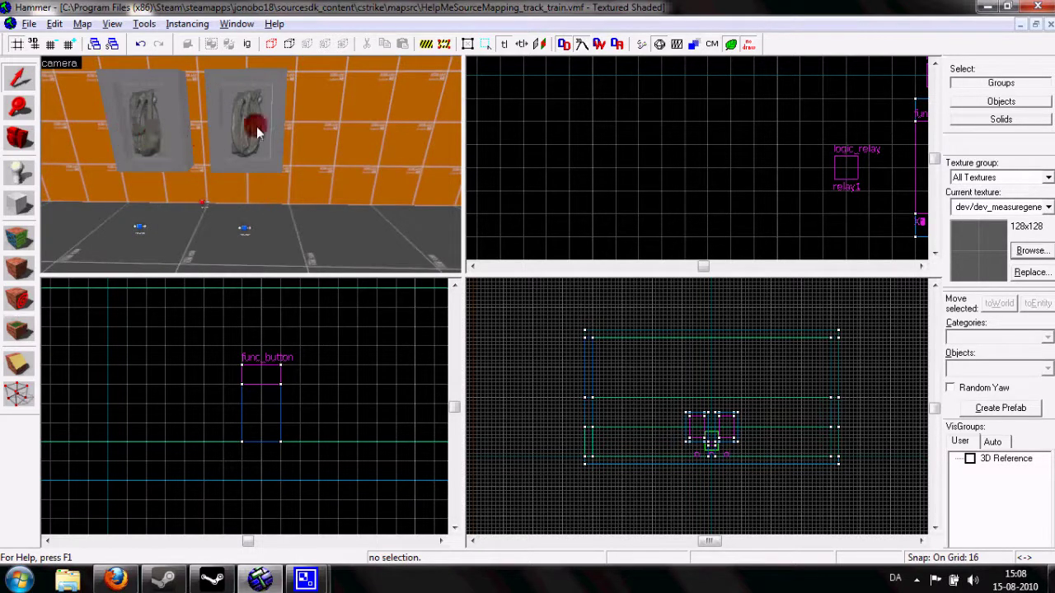
key(Left)
key(Right)
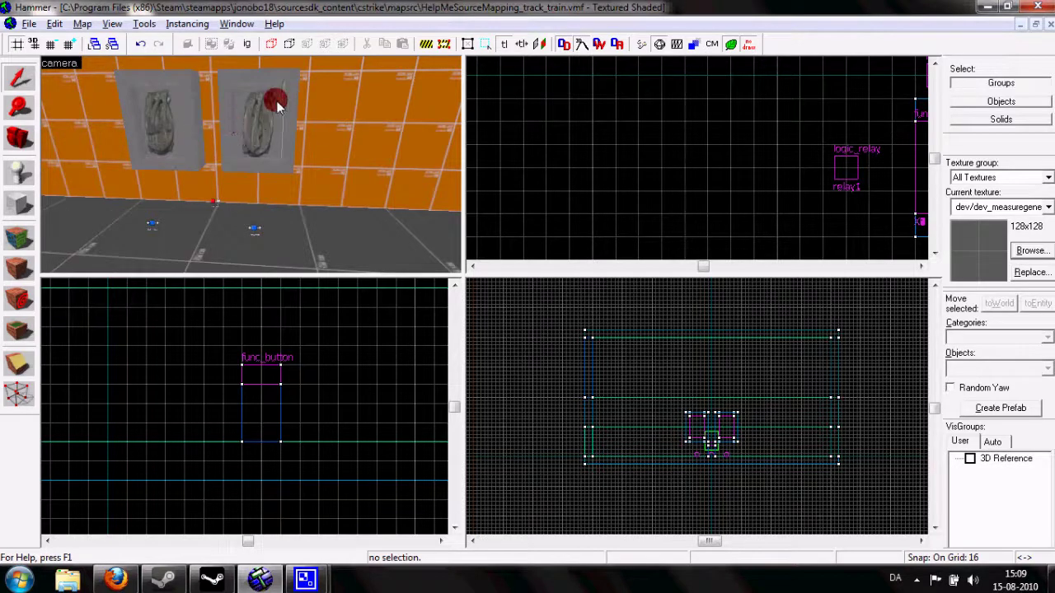
key(Left)
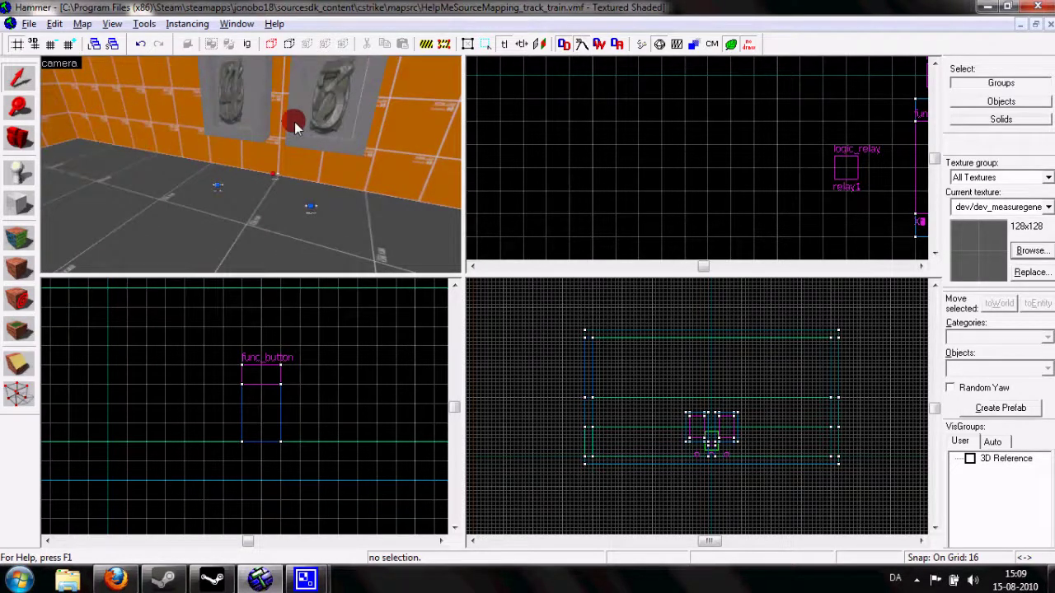
Examine the func_button on top of its pedestal in the 3D view.
key(Left)
key(Down)
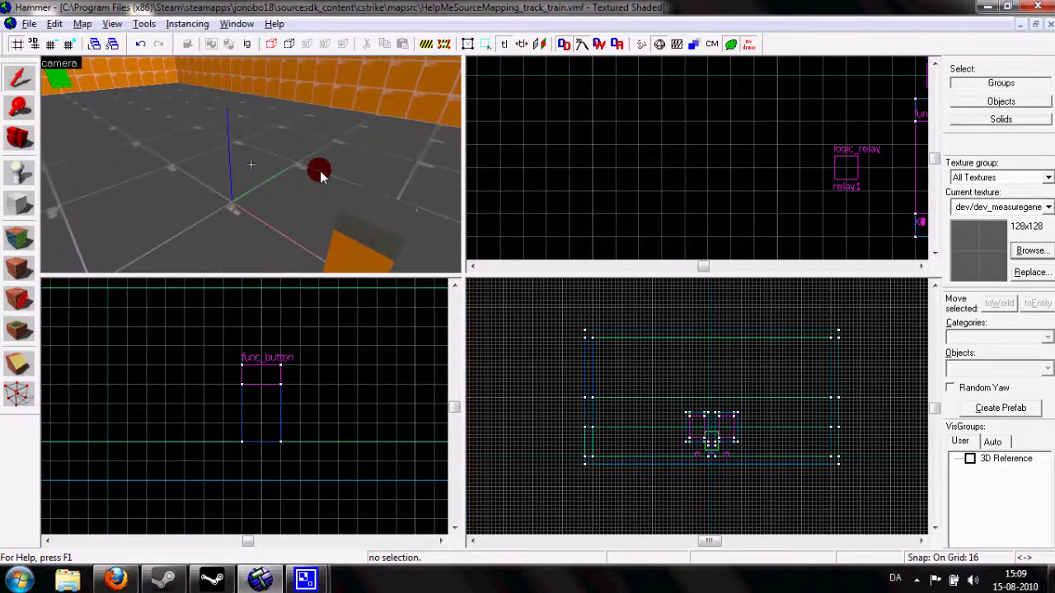
key(Left)
key(w)
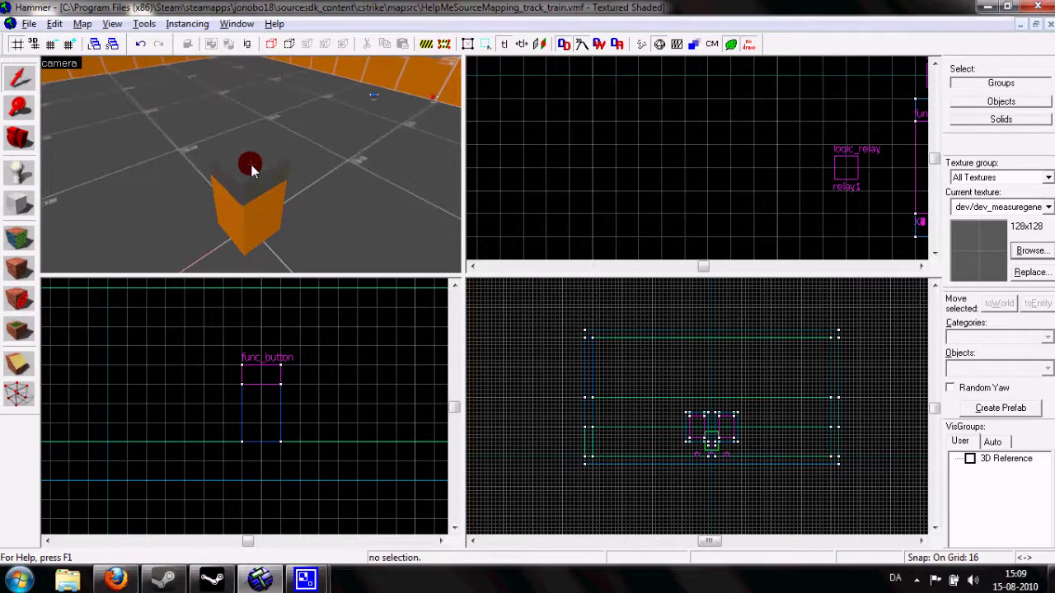
click(251, 164)
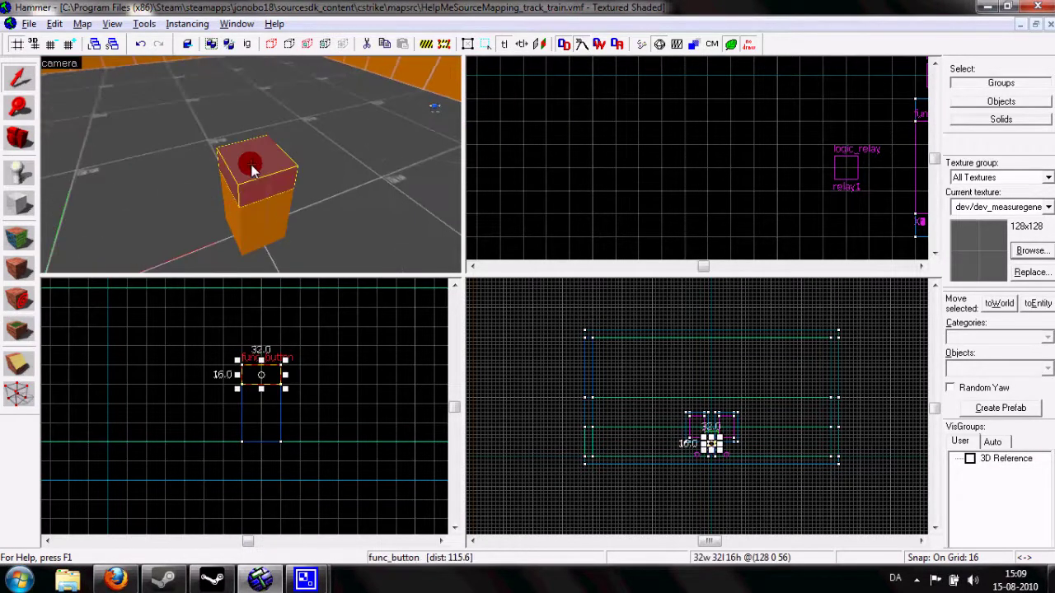
key(Up)
Place a new logic_relay entity on the floor between the button and the existing relays.
click(23, 174)
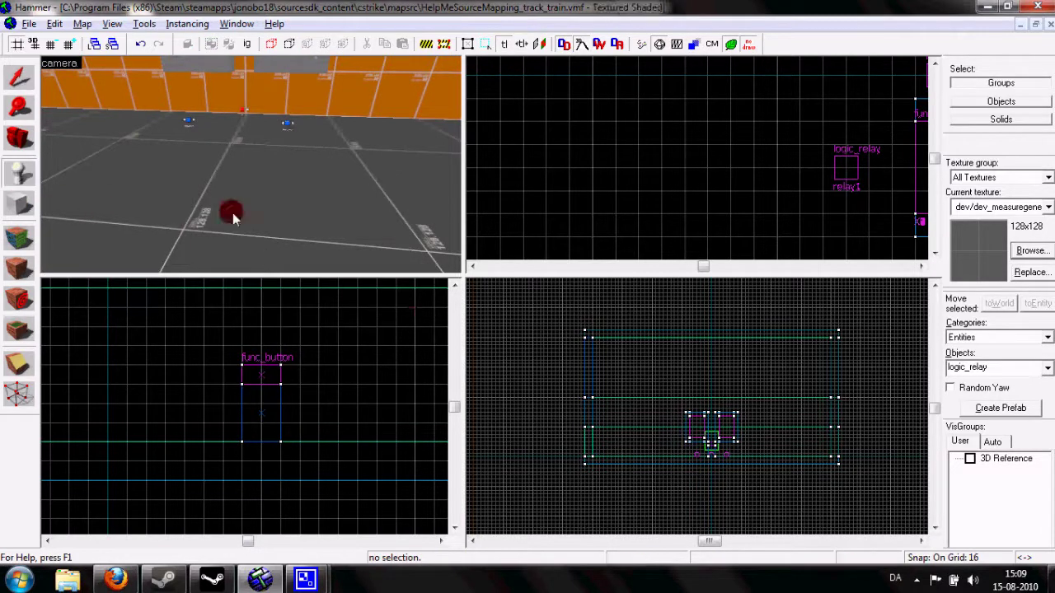
click(277, 204)
click(17, 73)
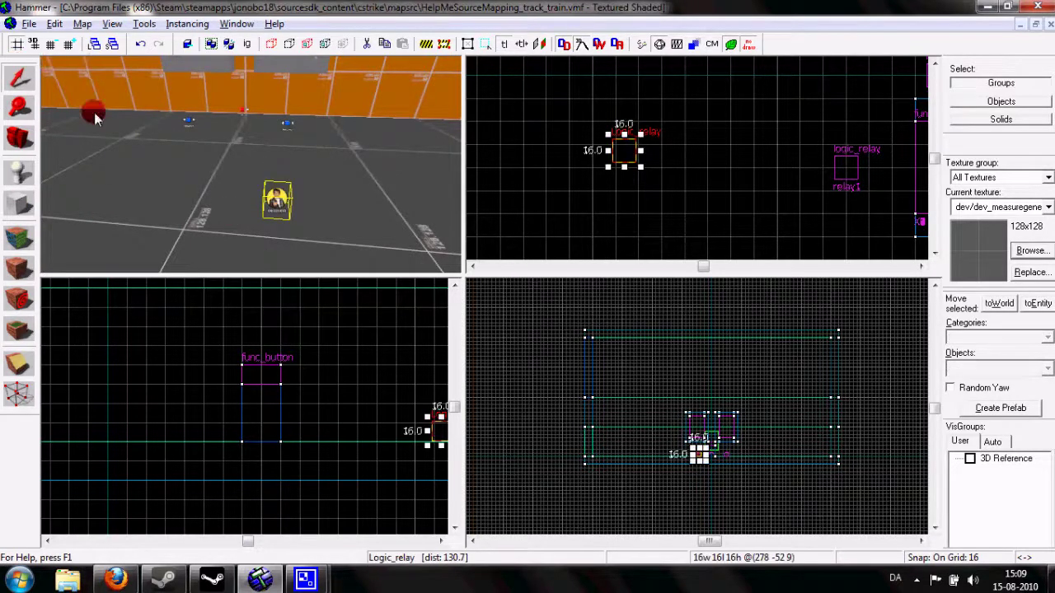
Change the new entity's class to math_counter, apply it, and close its properties.
double_click(277, 198)
text(Math)
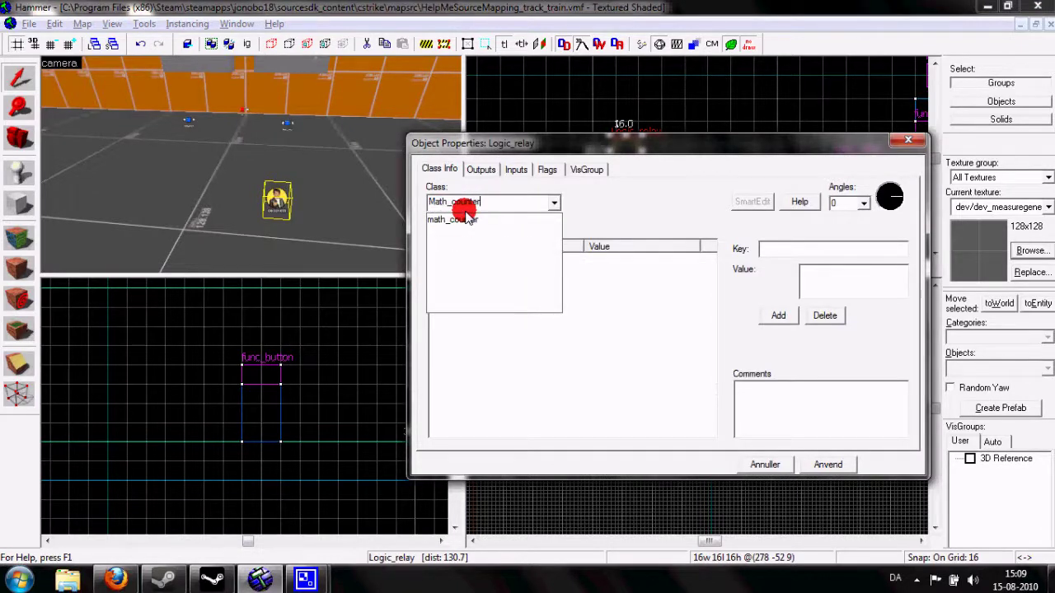
text(_counter)
click(465, 220)
click(831, 464)
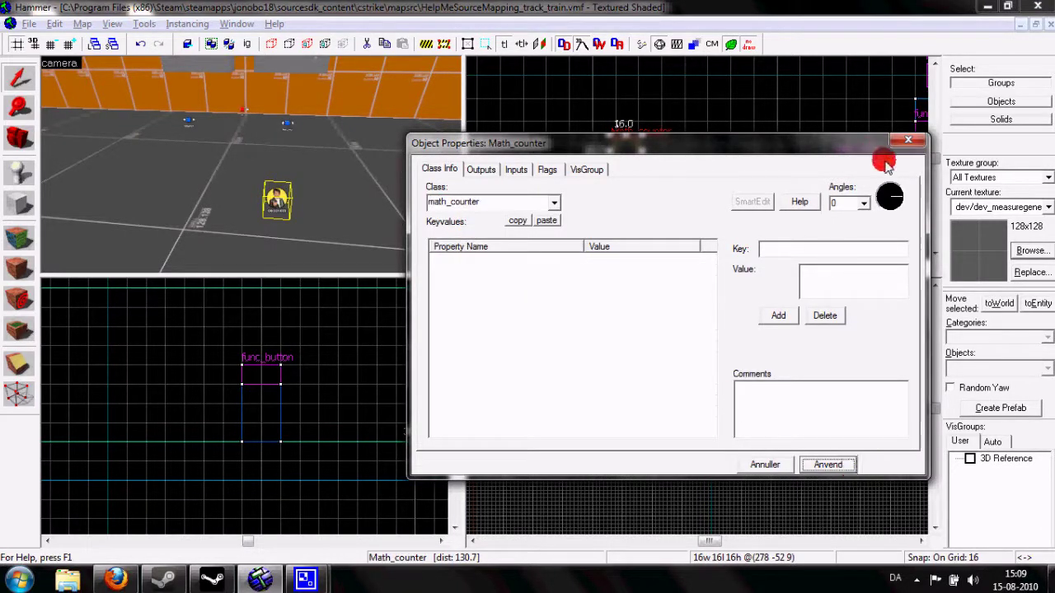
click(907, 140)
Move the math_counter in line with the relays and duplicate it so relay1 and relay2 each have one beside them.
drag(623, 155, 744, 115)
scroll(781, 171, down, 3)
drag(93, 100, 251, 165)
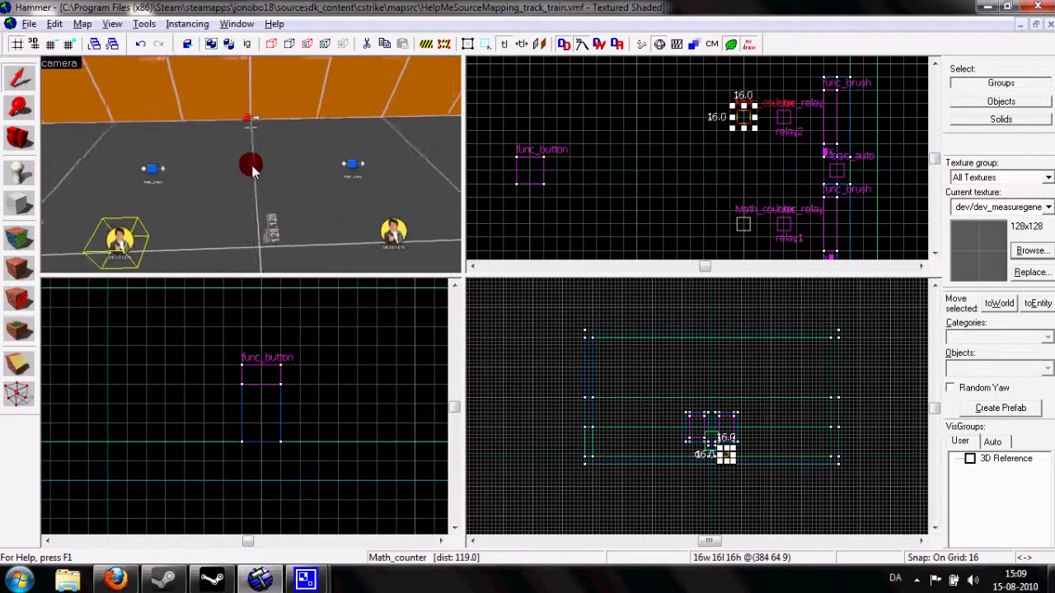
Reapply the class as lowercase math_counter on both counter entities and close the properties.
double_click(421, 221)
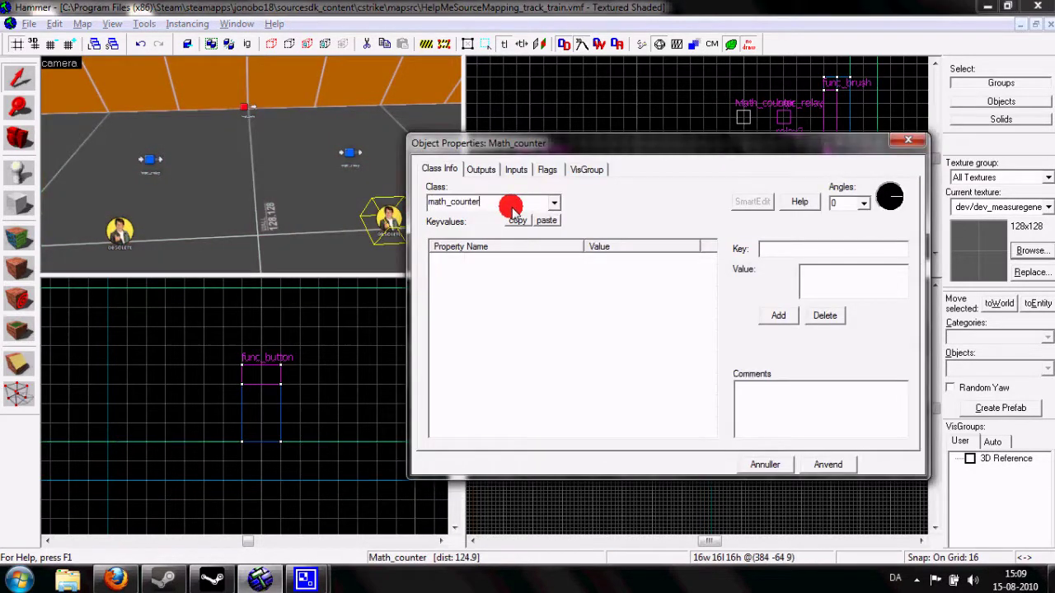
click(843, 464)
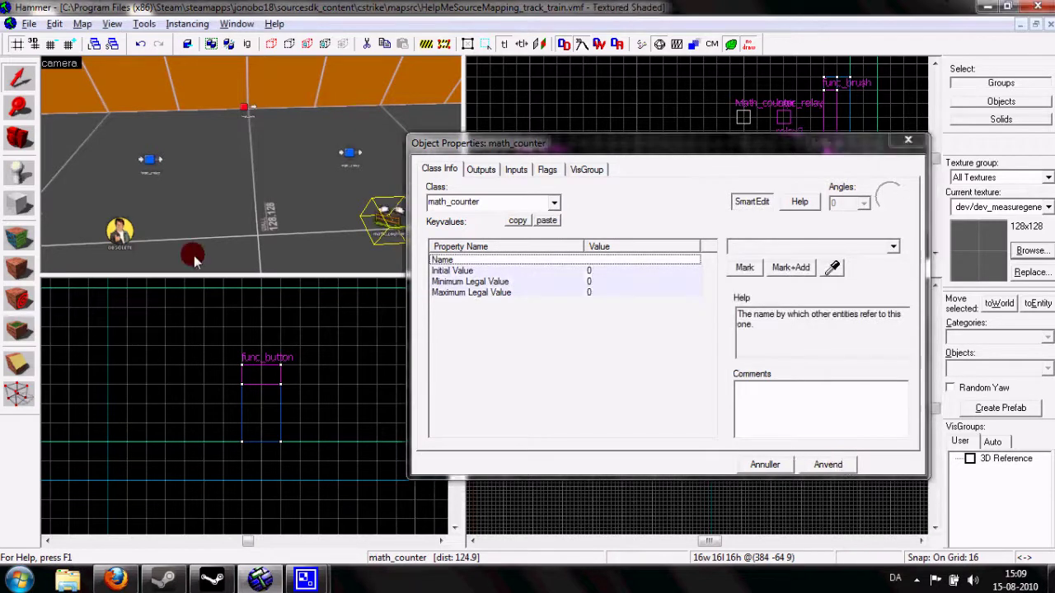
click(121, 236)
click(121, 236)
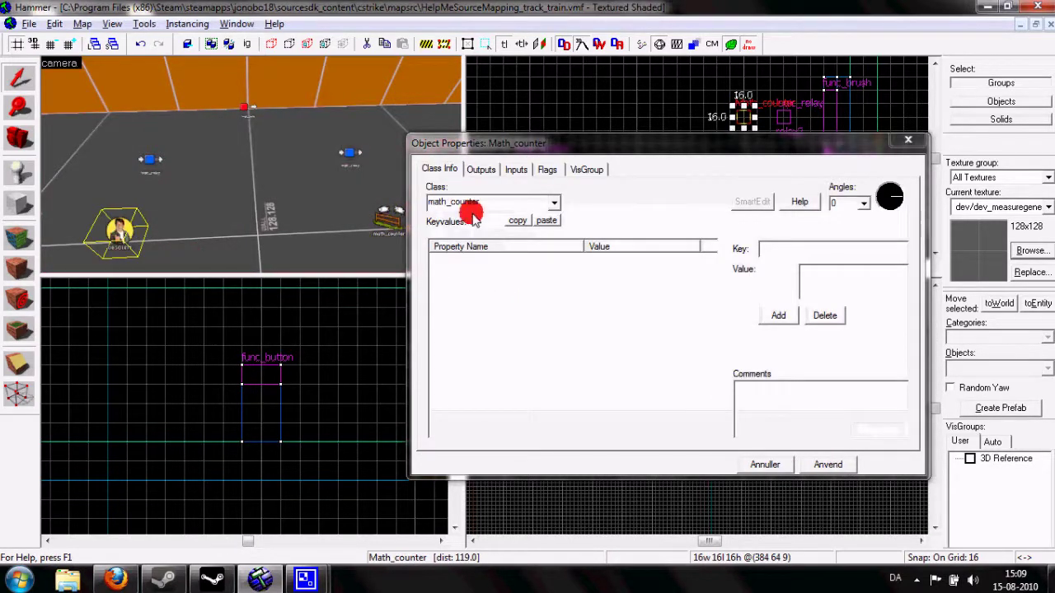
click(765, 464)
Duplicate the math_counter beside relay1, placing the copy between the counter and the relay.
click(696, 453)
scroll(750, 233, up, 4)
mouse_move(736, 229)
mouse_down()
mouse_move(706, 229)
mouse_move(764, 225)
mouse_up()
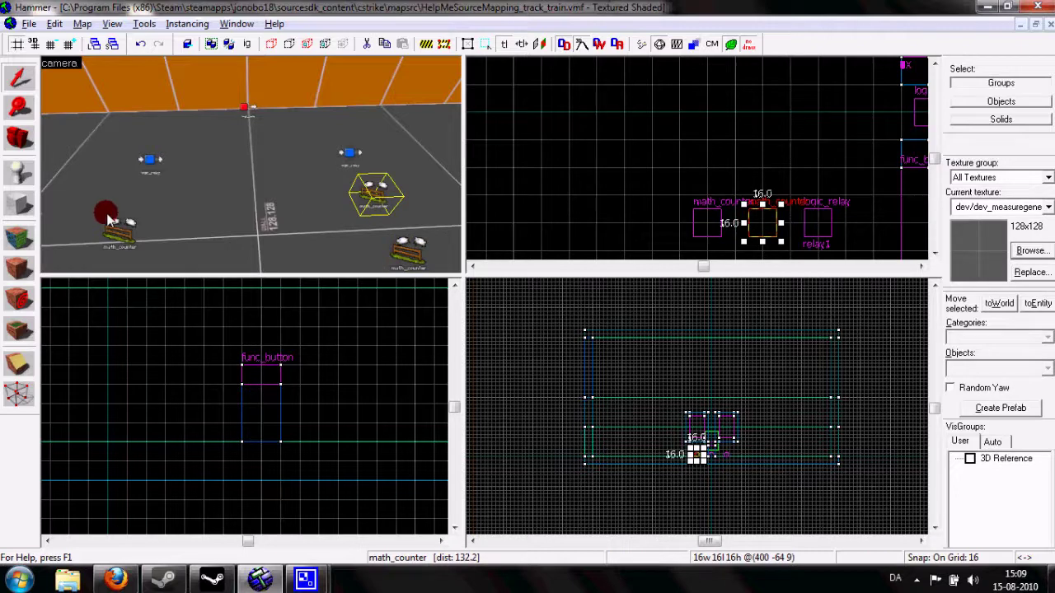
Move the math_counter beside relay2 farther from its relay, level with the counter on the relay1 side.
click(111, 221)
scroll(731, 117, down, 3)
scroll(725, 175, down, 1)
scroll(740, 84, up, 3)
drag(743, 65, 721, 65)
Change the class of the math_counter copy next to relay1 to logic_case, apply it, and close its properties.
double_click(368, 207)
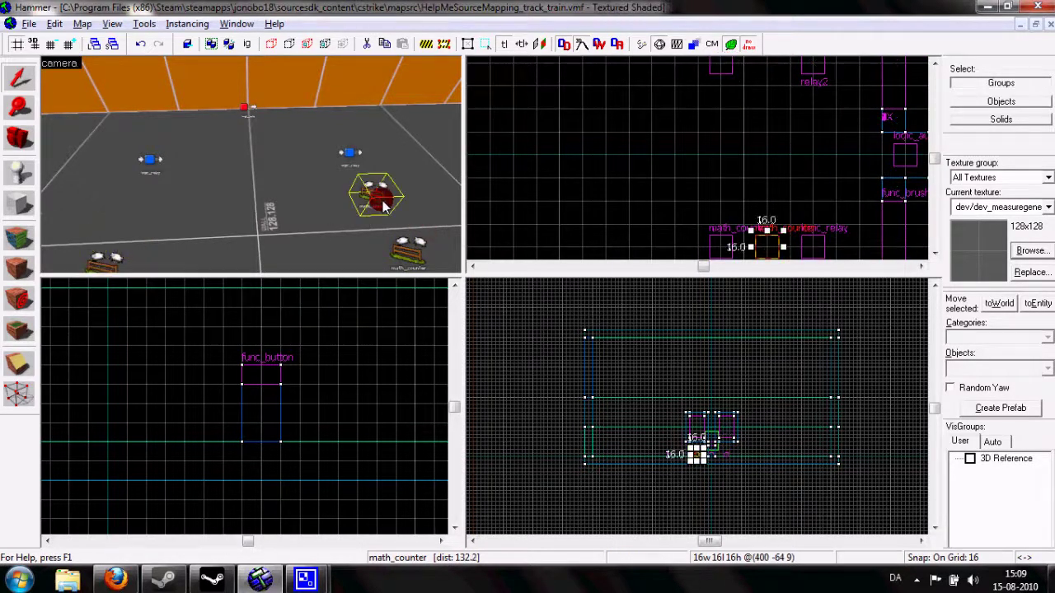
click(484, 208)
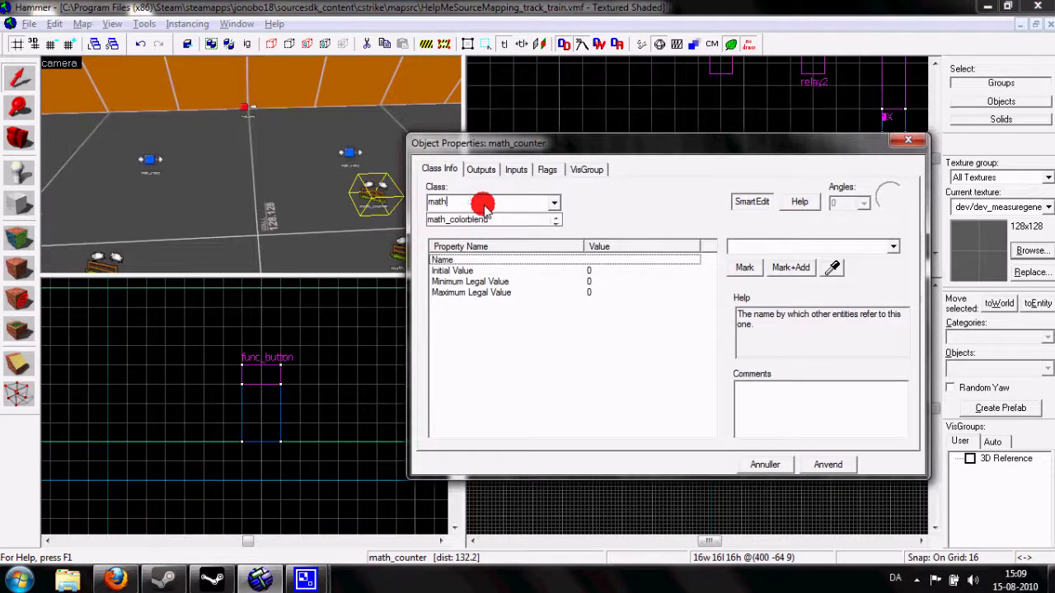
text(logic_case)
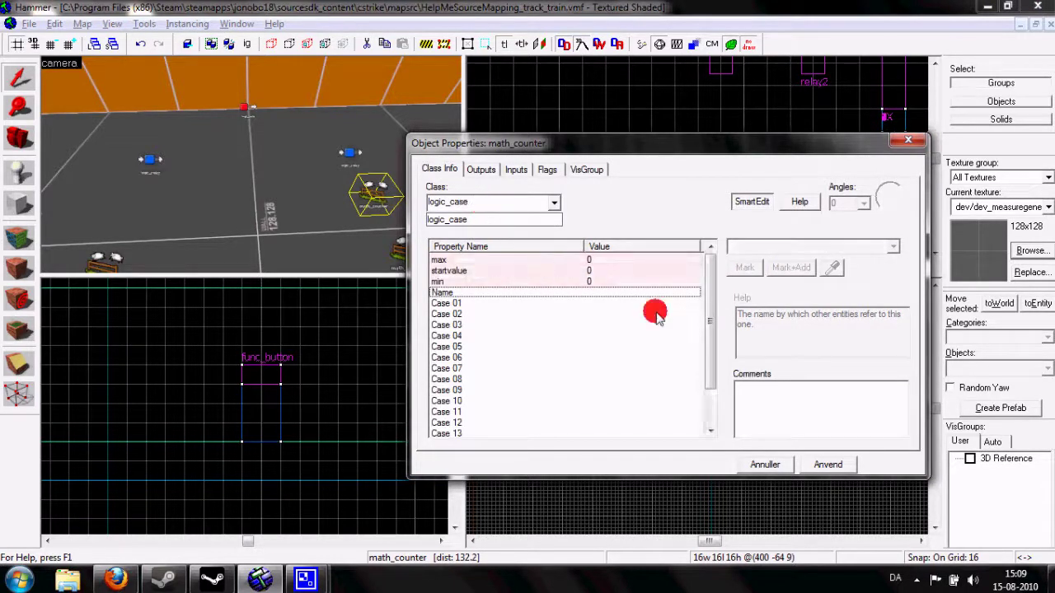
click(814, 466)
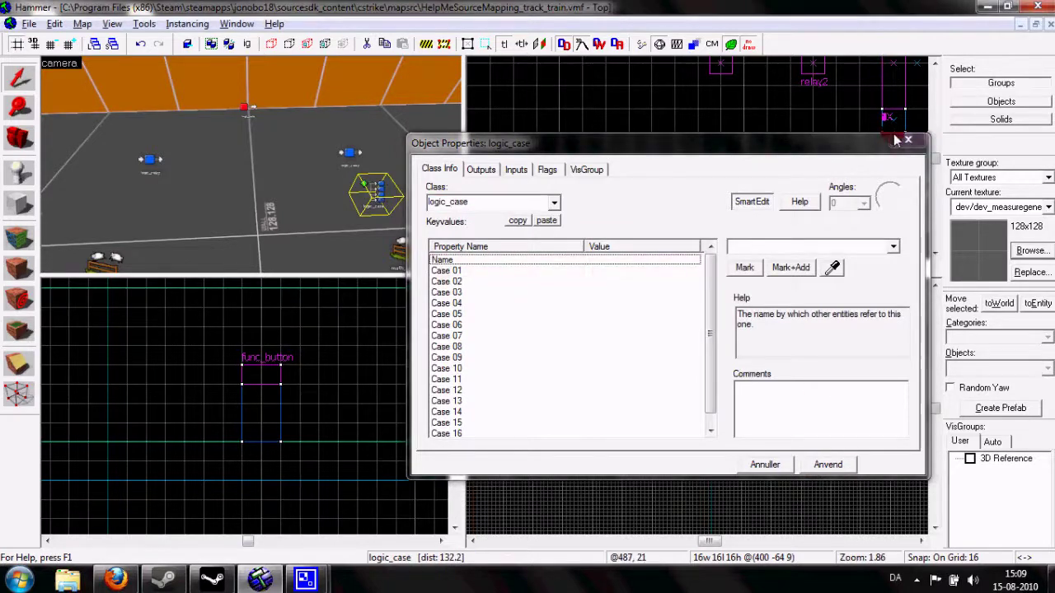
click(349, 183)
Duplicate the logic_case into the gap between relay2 and its math_counter, and clear the selection.
click(719, 260)
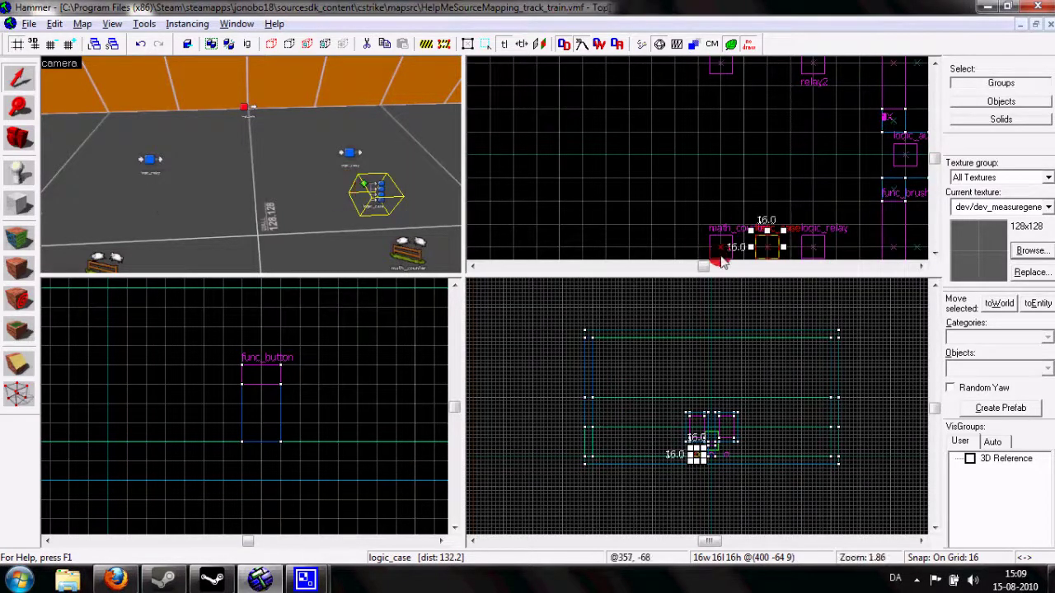
drag(774, 252, 786, 131)
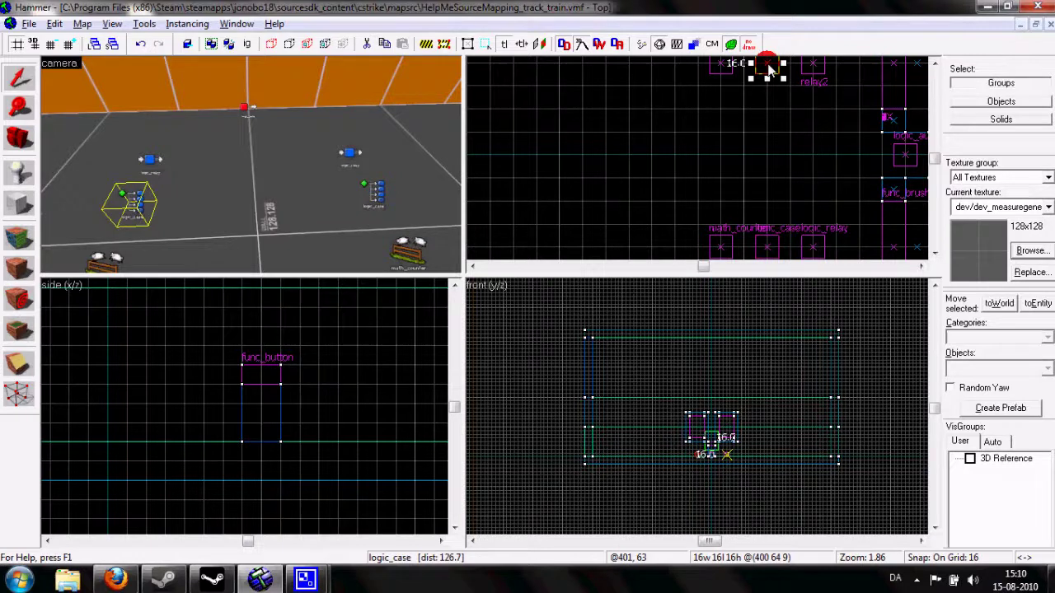
click(237, 165)
scroll(251, 167, down, 3)
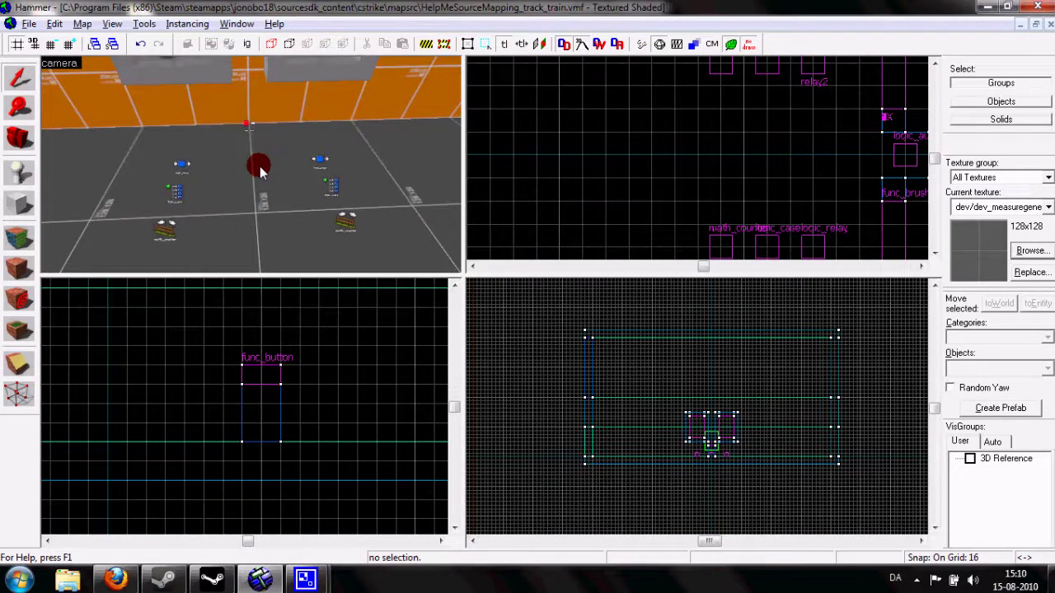
click(172, 195)
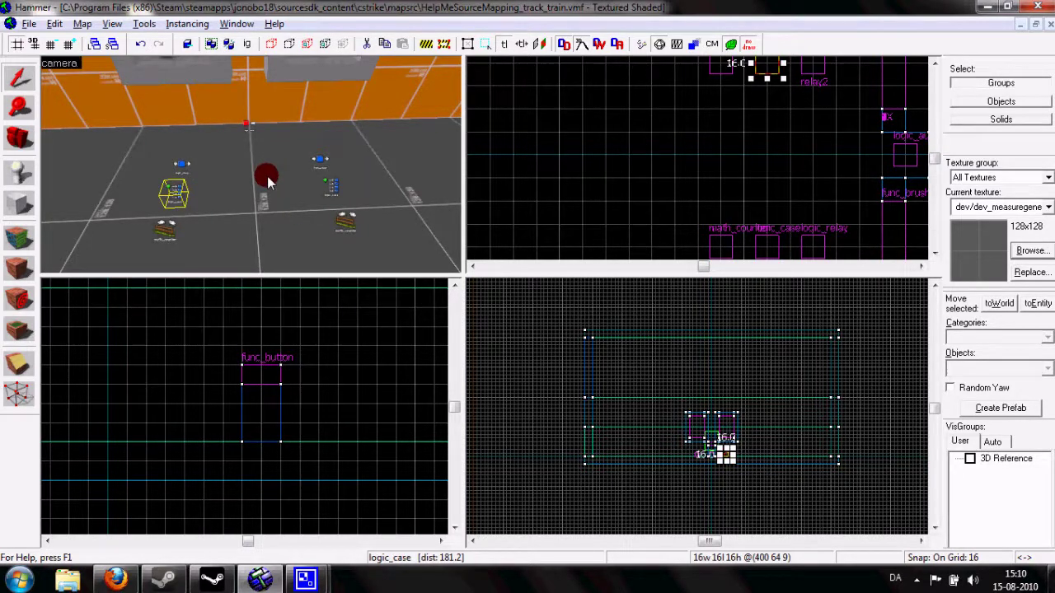
key(Delete)
key(ctrl+z)
key(Escape)
click(328, 188)
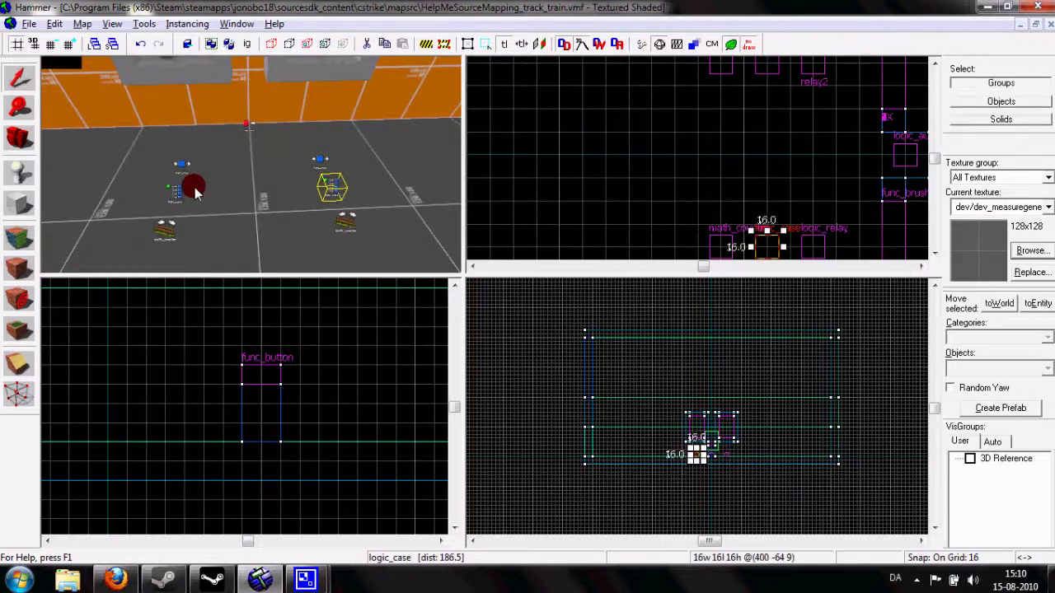
Name the math_counter on the relay1 side Counter_first and apply it.
click(350, 222)
double_click(350, 223)
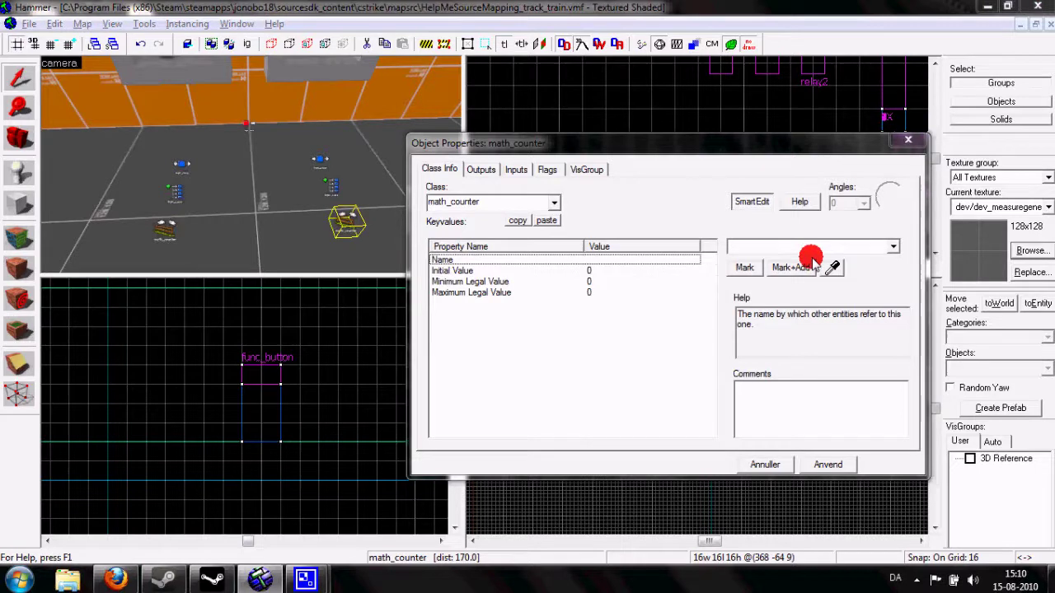
text(Count)
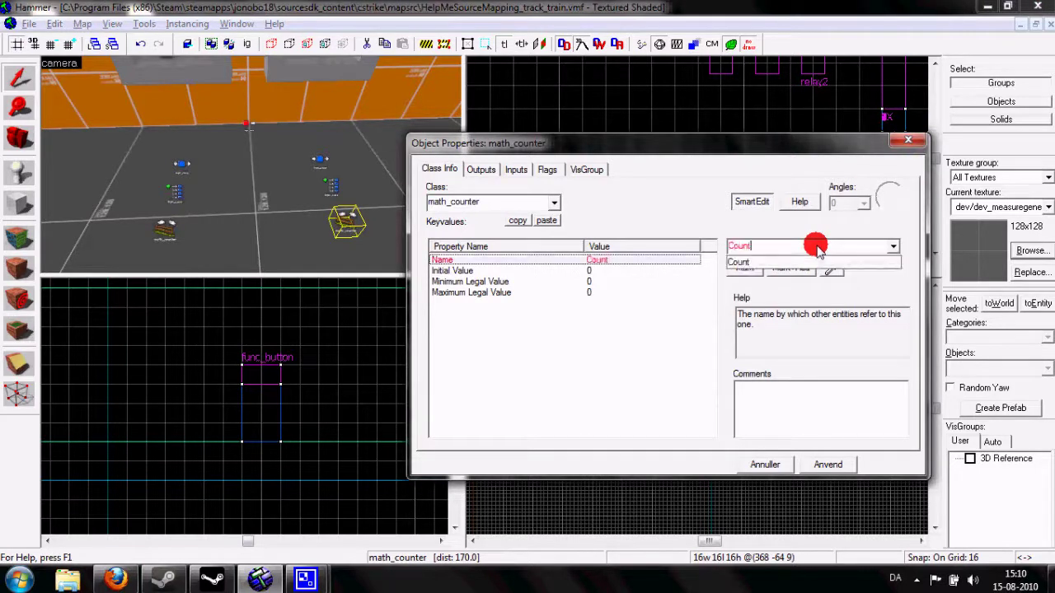
text(er_first)
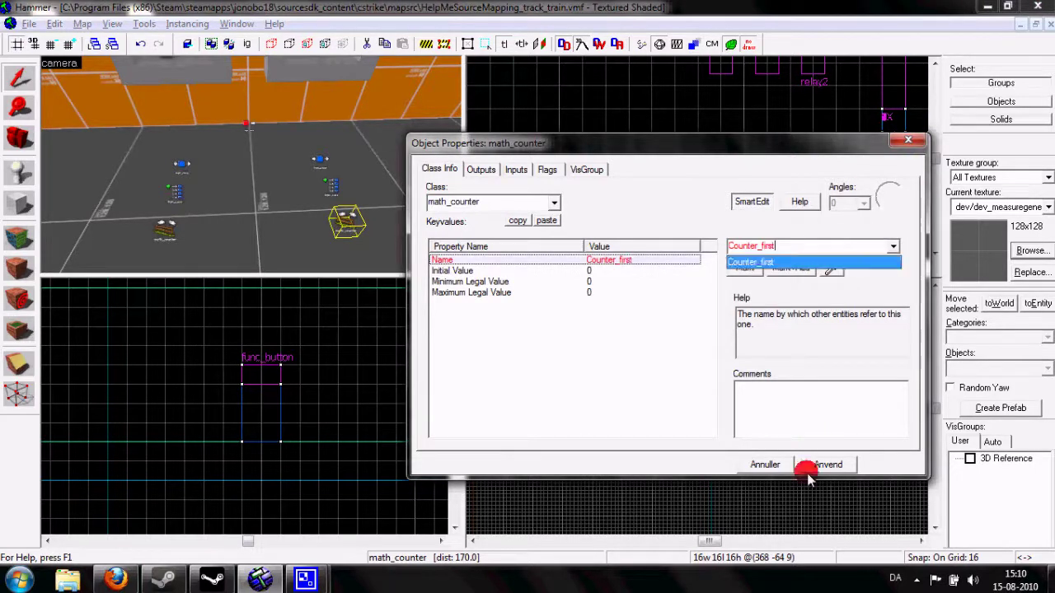
click(811, 466)
Name the math_counter on the relay2 side Counter_second and apply it.
click(165, 229)
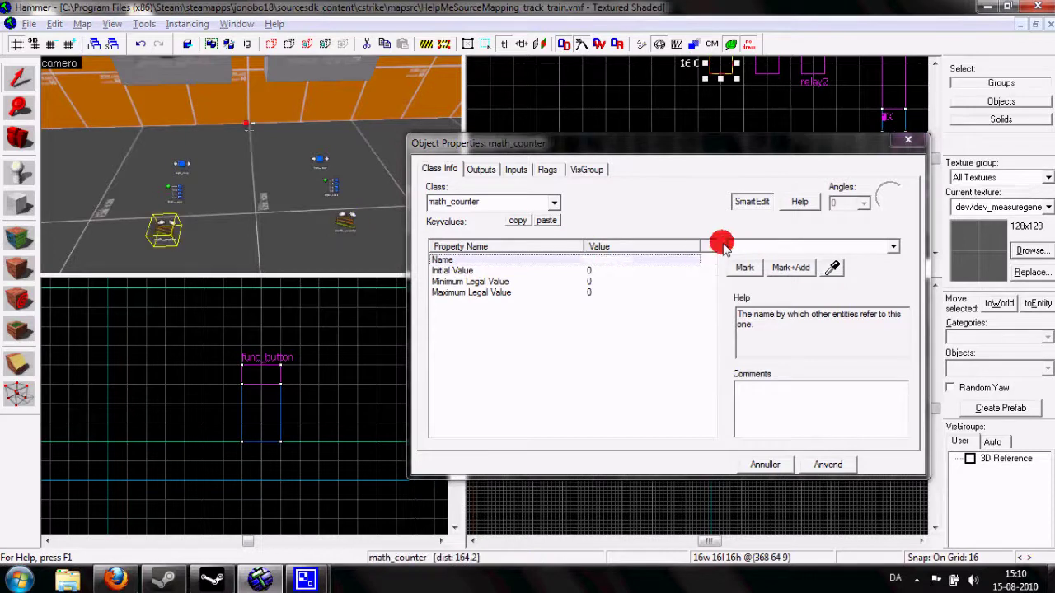
text(Counter_second)
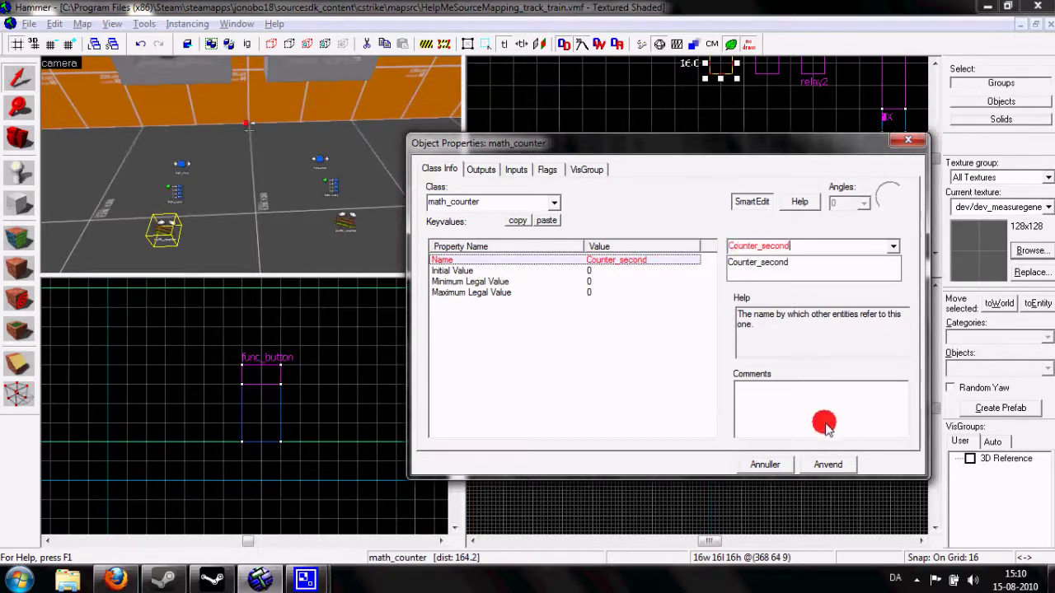
click(827, 464)
Name the logic_case on the relay1 side case_first and apply it.
click(334, 186)
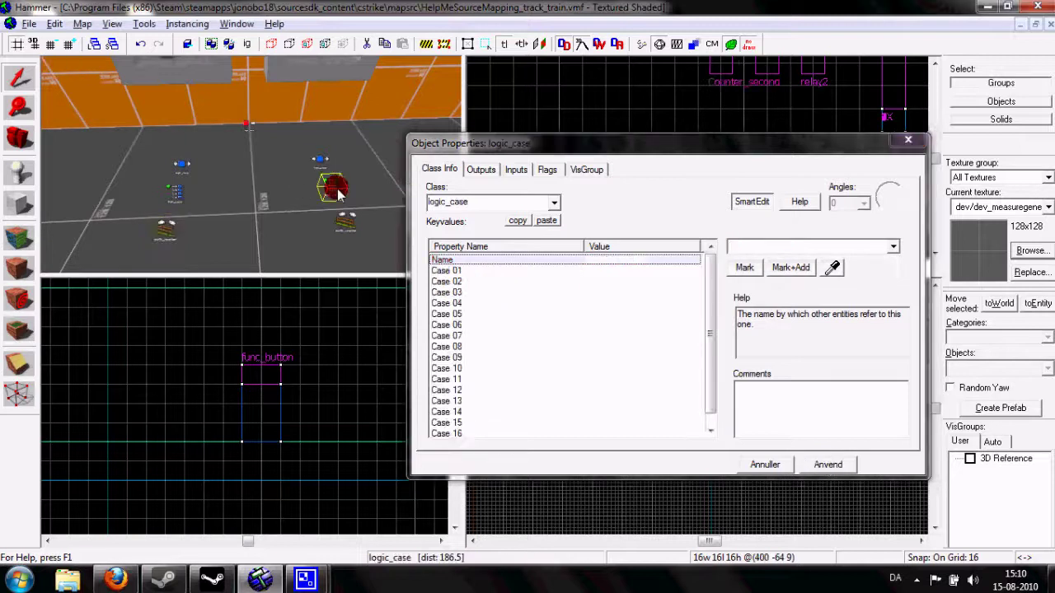
click(771, 247)
text(c)
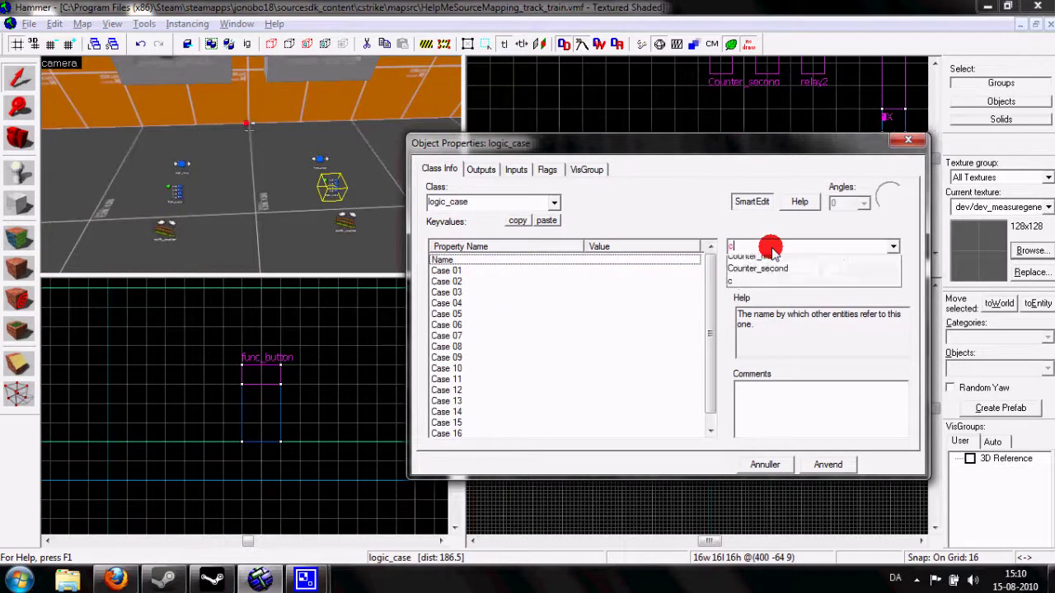
text(ase_first)
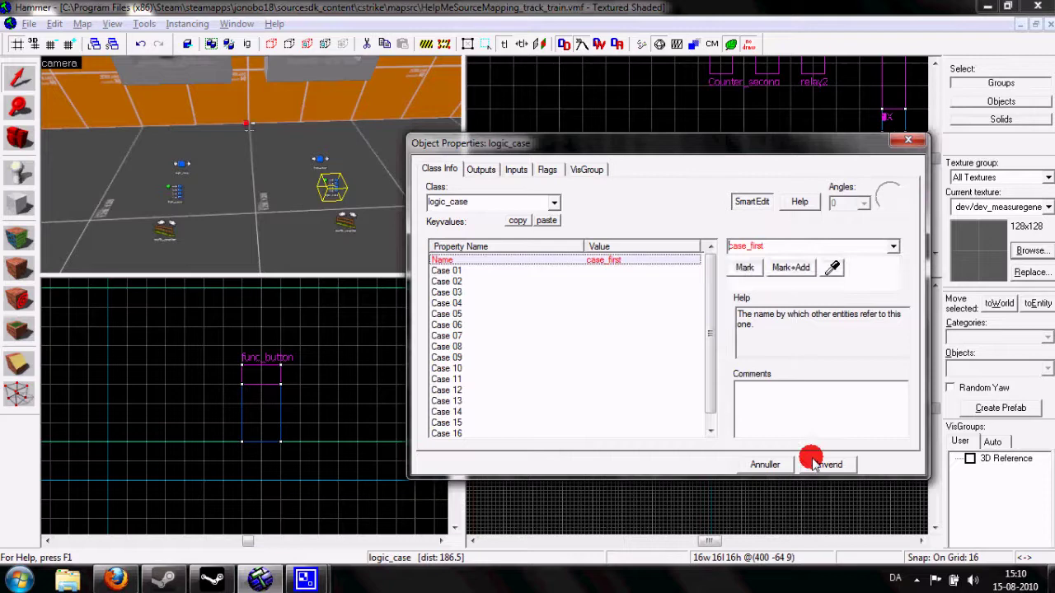
click(824, 464)
Name the logic_case on the relay2 side case_second and apply it.
click(163, 191)
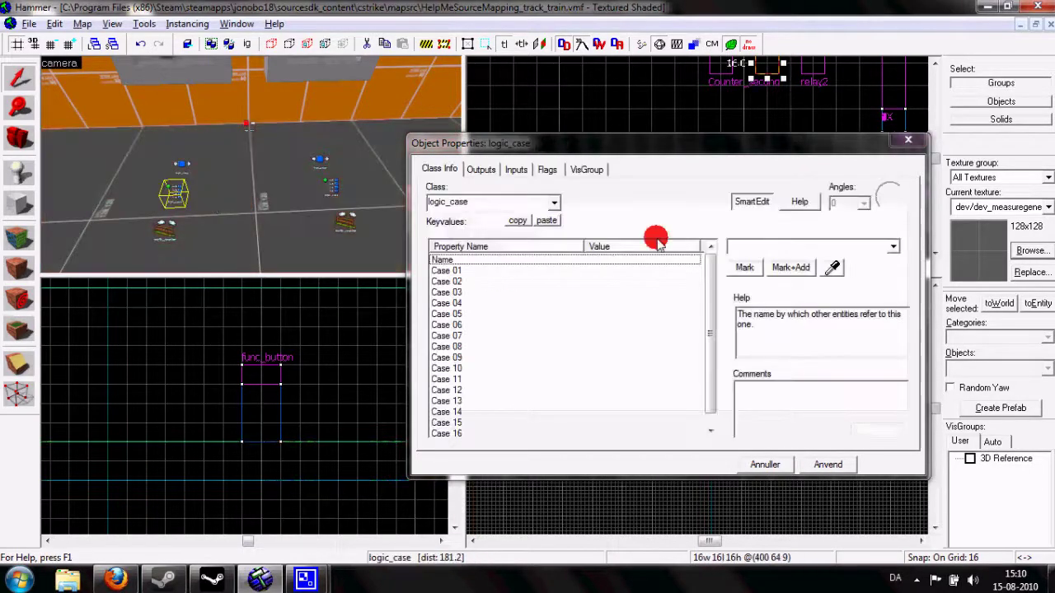
text(case_second)
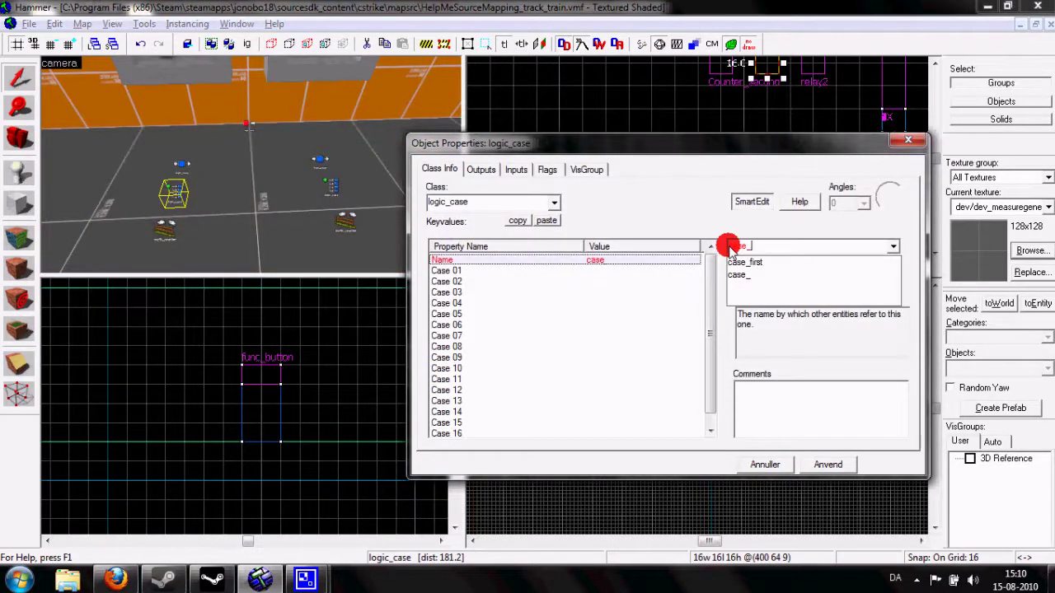
click(829, 462)
click(829, 461)
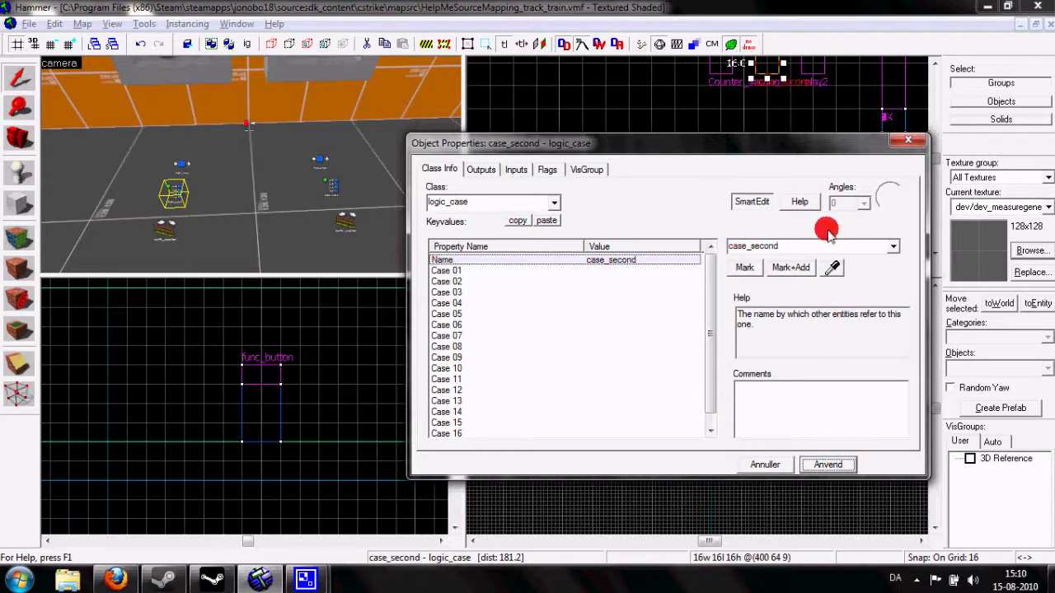
Set the Maximum Legal Value of Counter_first to 10.
click(345, 223)
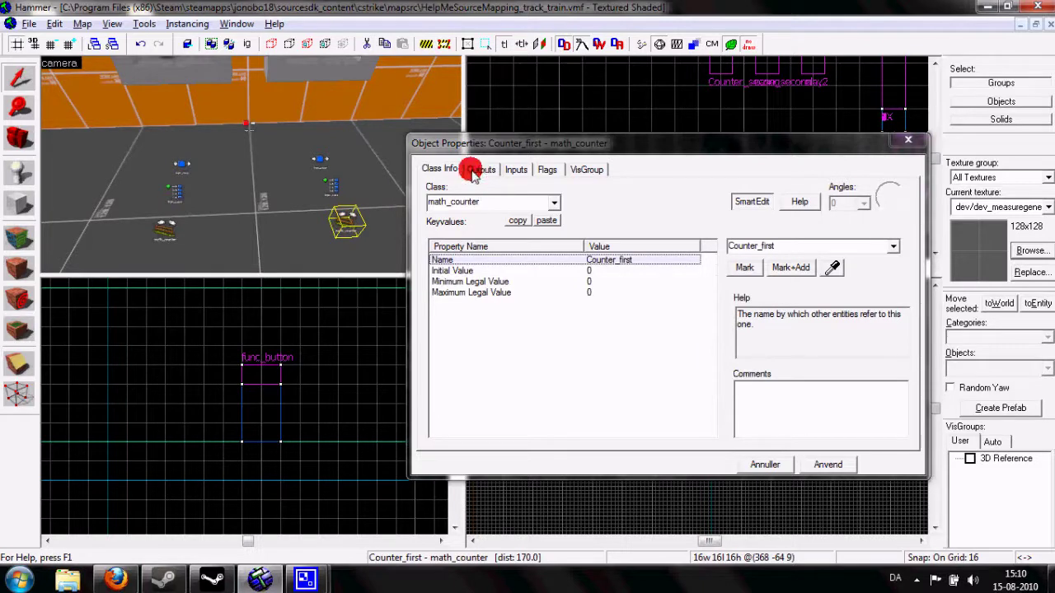
click(516, 292)
click(762, 255)
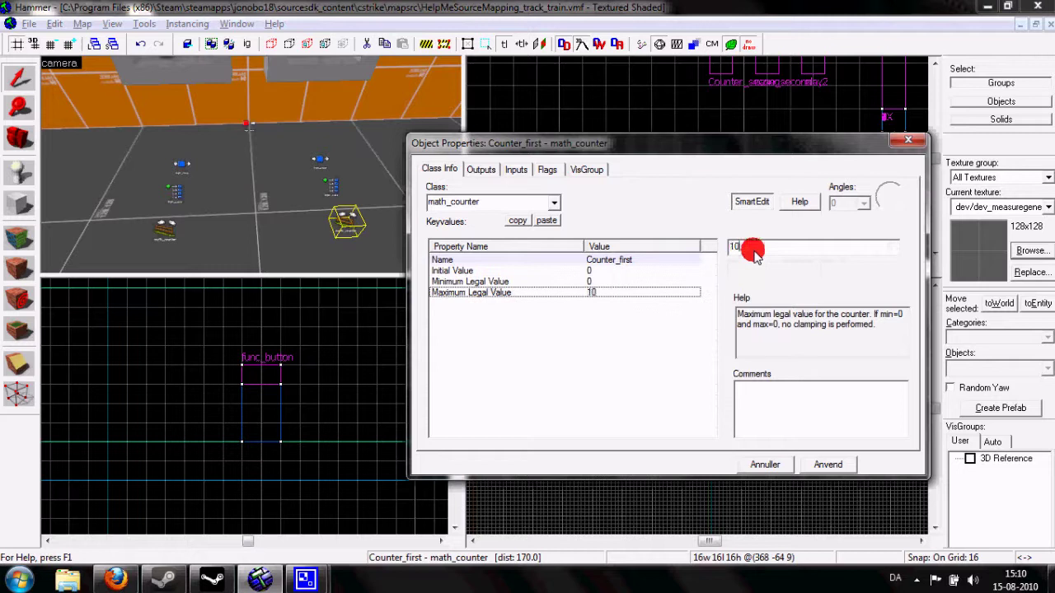
text(10)
Set the Maximum Legal Value of Counter_second to 10 and apply it.
click(165, 227)
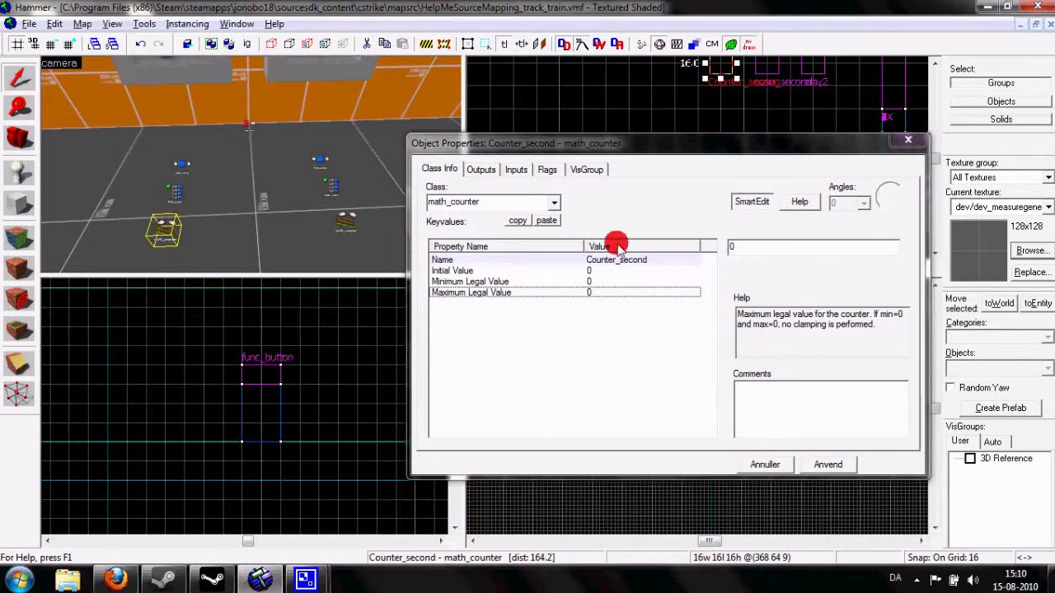
click(775, 246)
text(10)
click(829, 464)
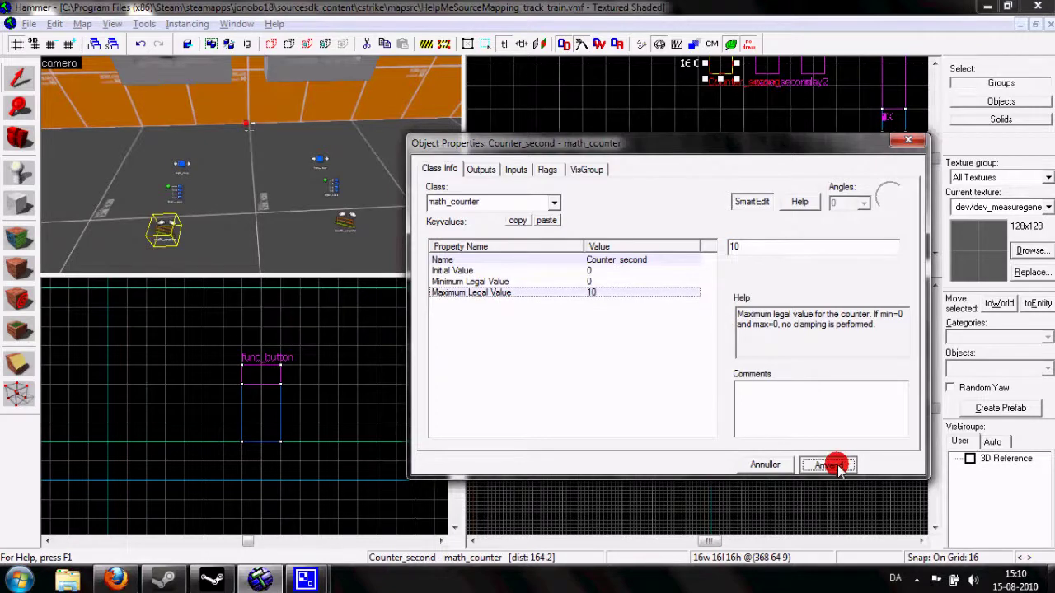
click(338, 216)
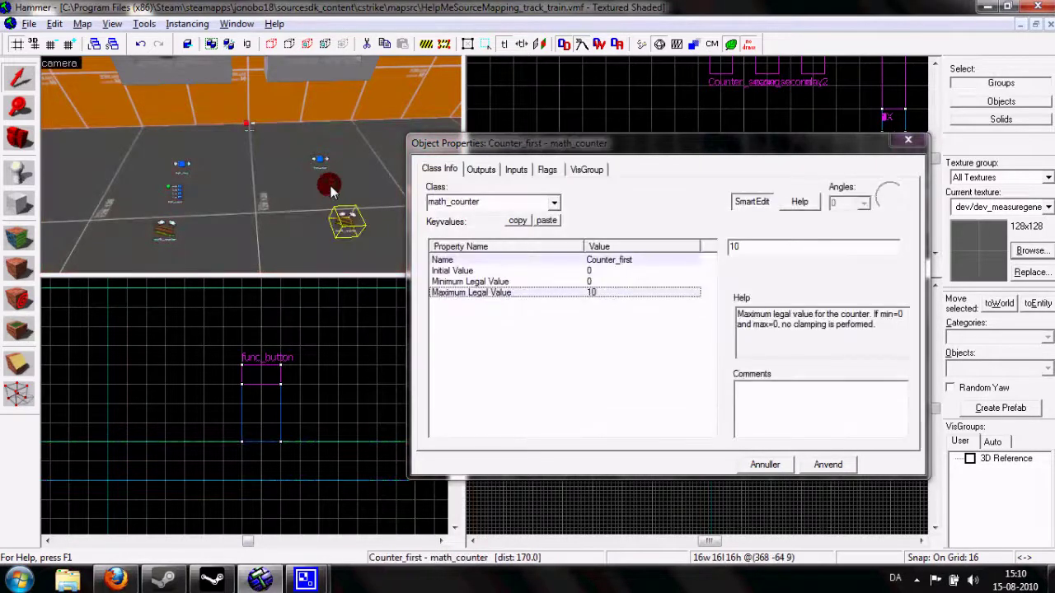
click(323, 165)
click(315, 160)
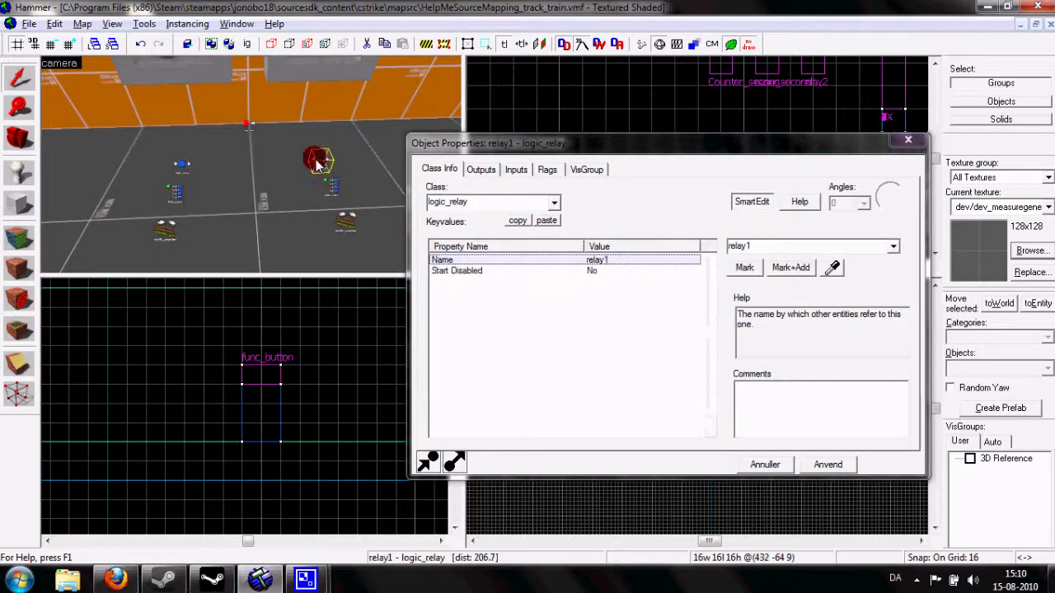
Add an OutValue output to Counter_first that targets case_first via the InValue input, and apply it.
click(342, 219)
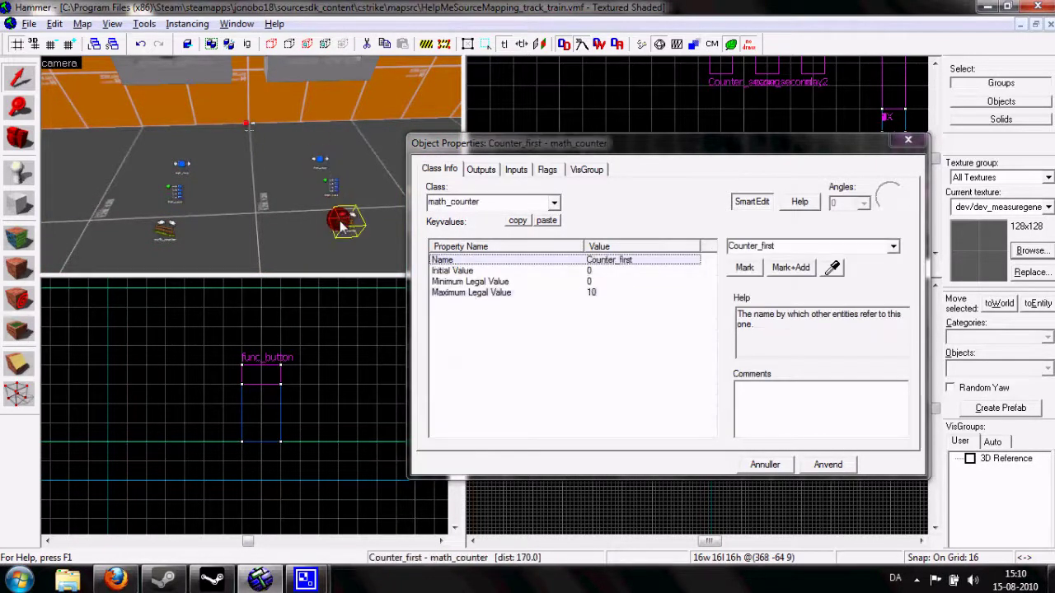
click(482, 169)
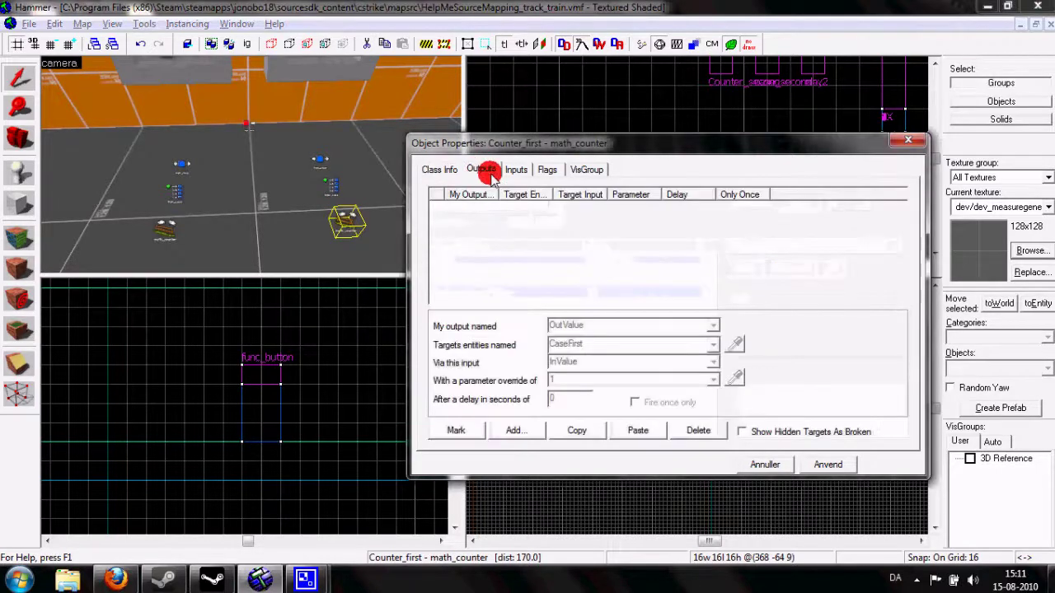
click(514, 431)
text(Out)
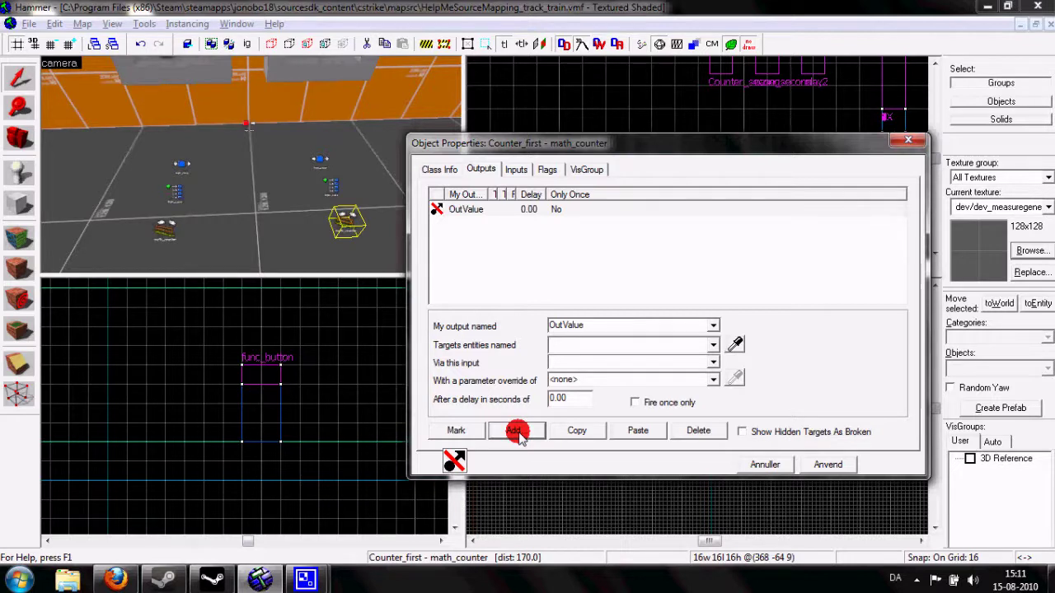
text(Case_first)
key(Tab)
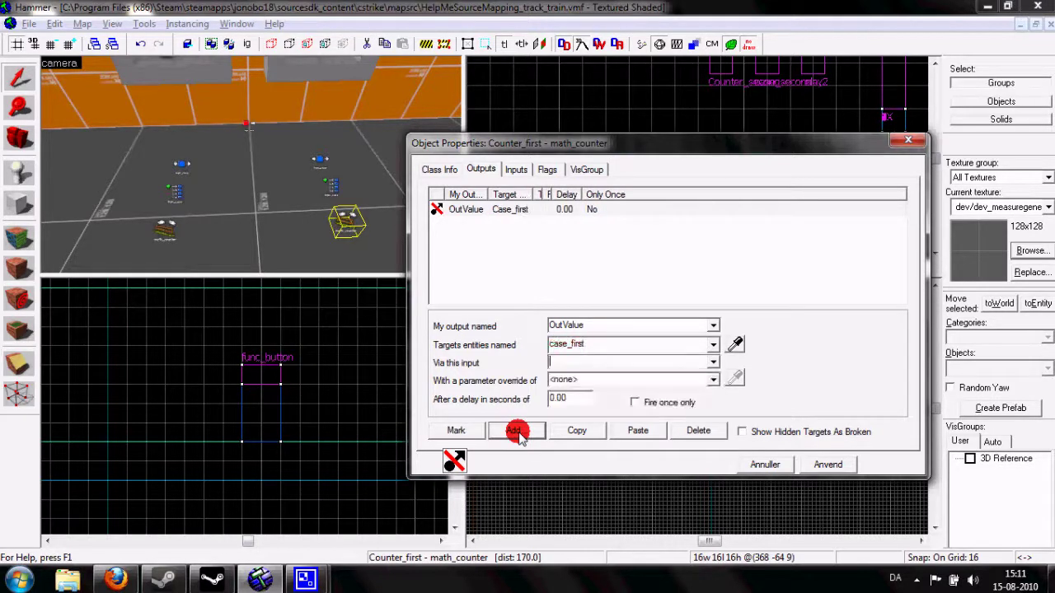
text(InValue)
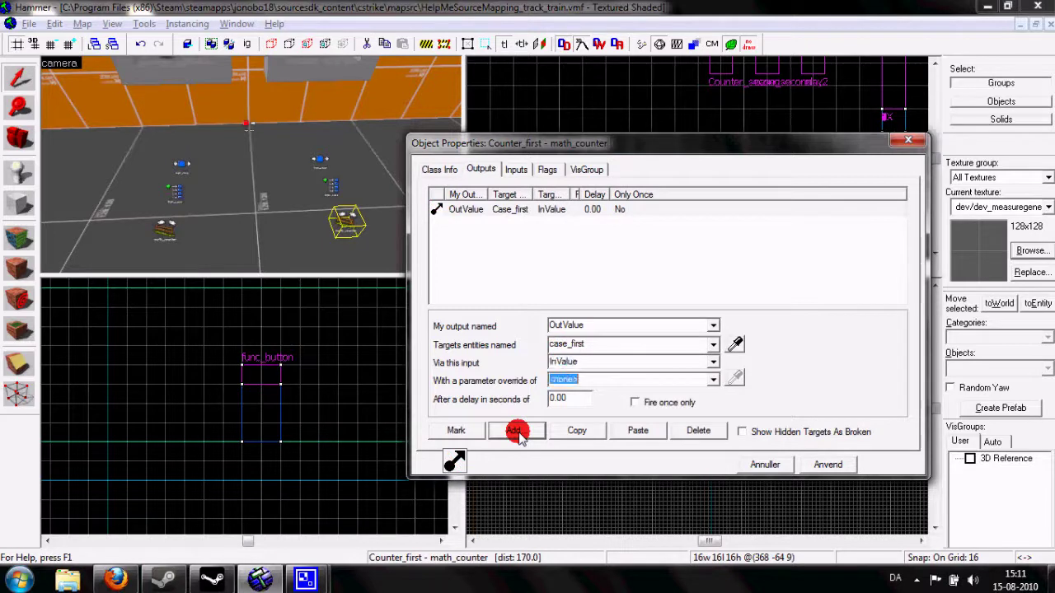
click(826, 465)
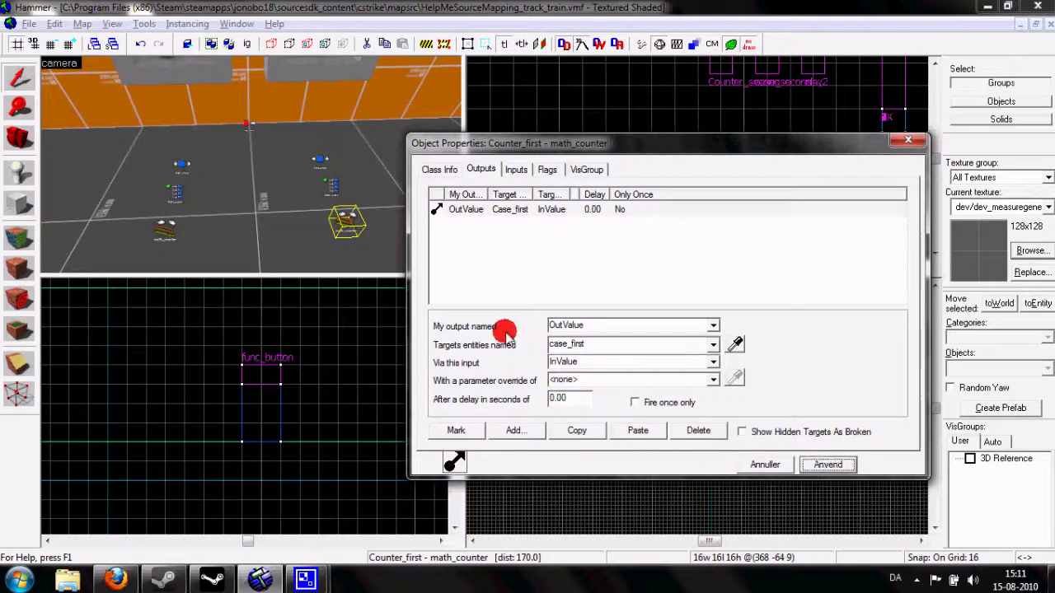
Set the parameter override of Counter_first's OutValue output to 1 and apply it.
click(580, 379)
text(1)
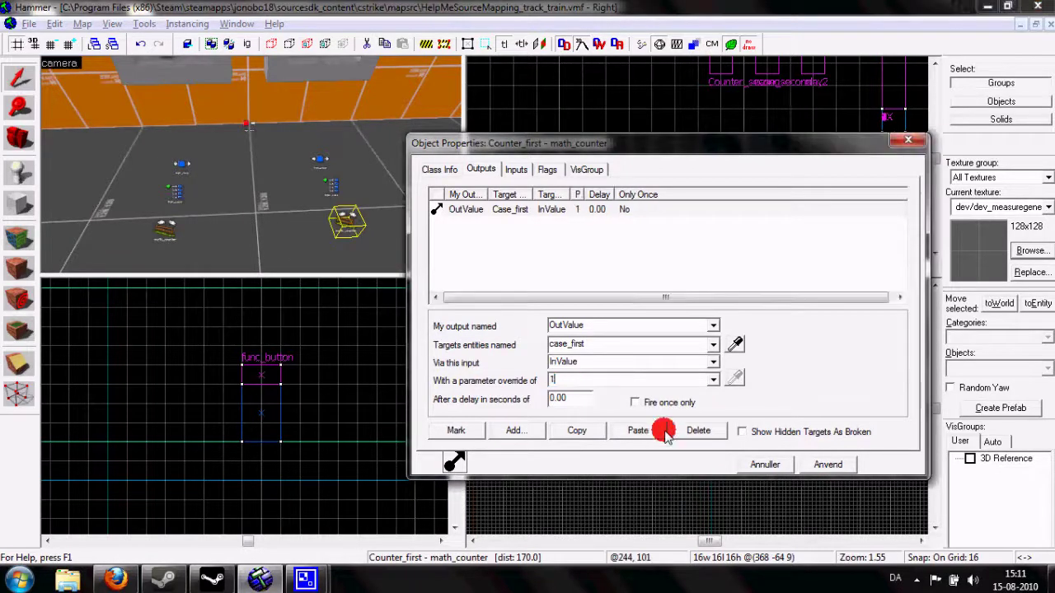
click(829, 466)
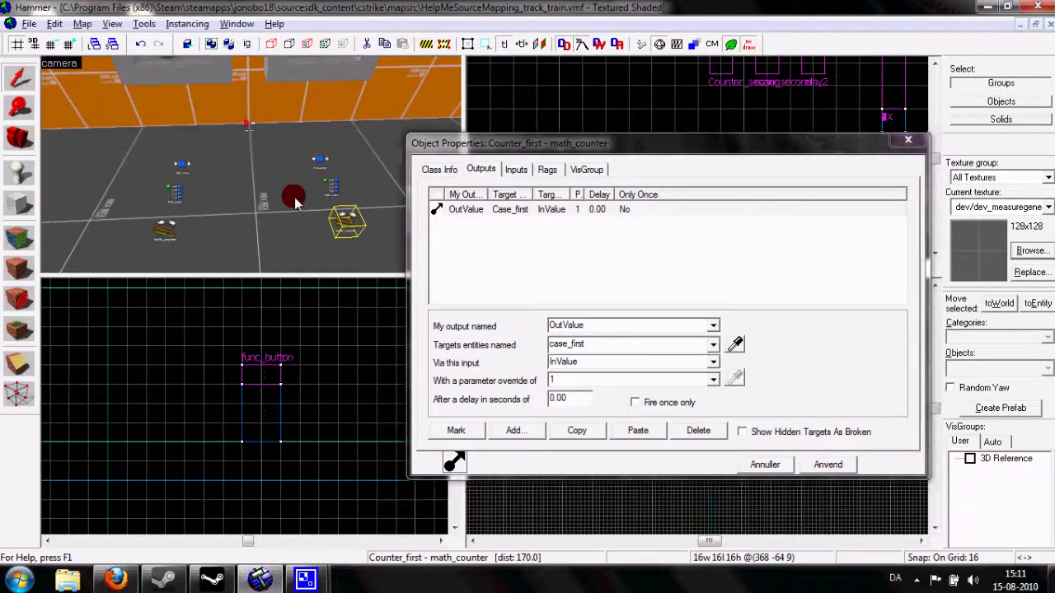
Add an OnHitMax output to Counter_first that targets Counter_second via Add with a parameter override of 1.
click(516, 431)
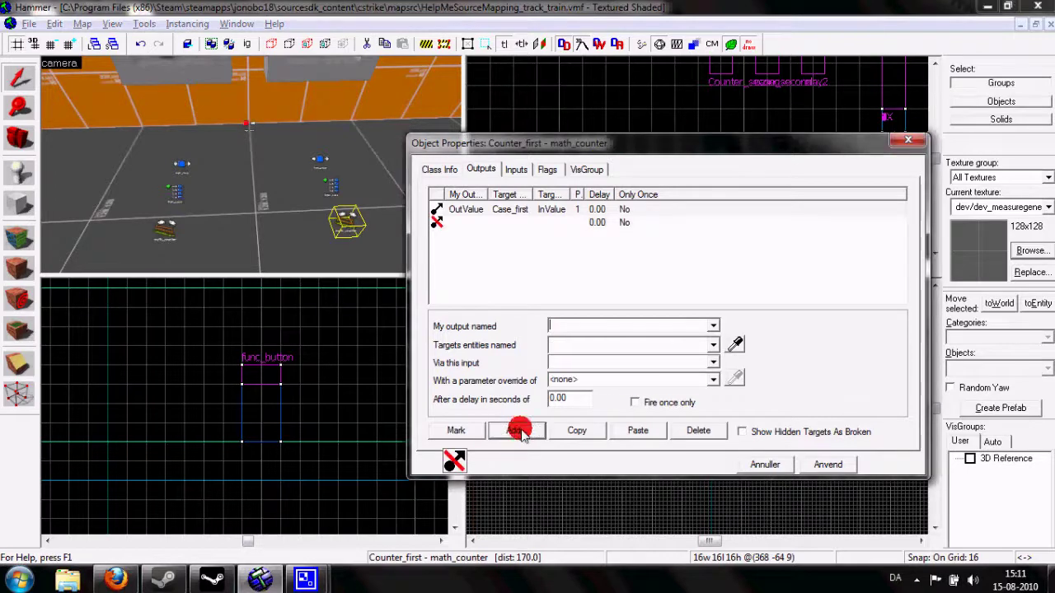
text(OnHitMax )
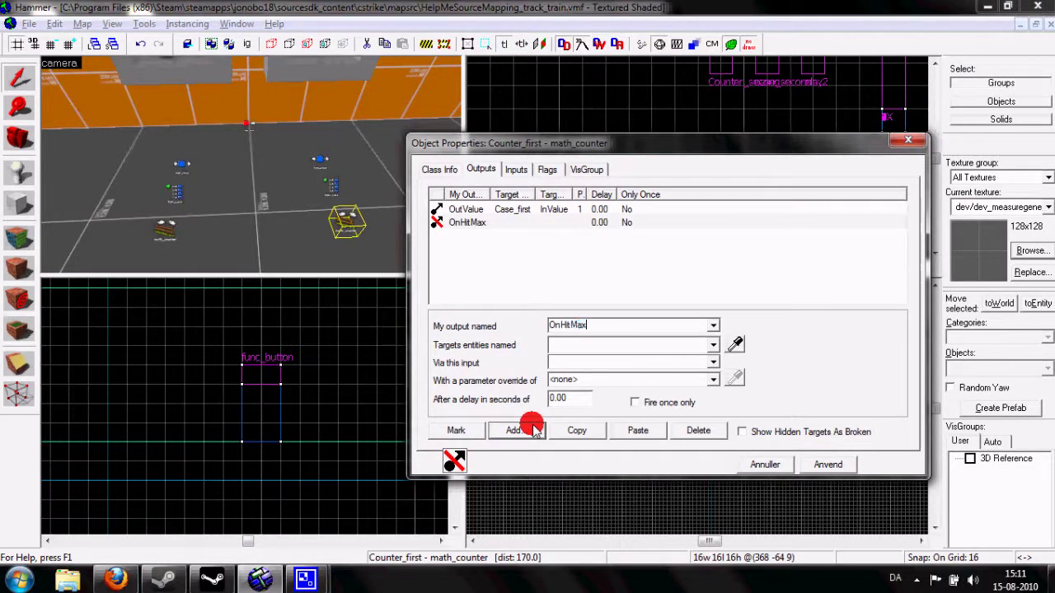
text(counter_second)
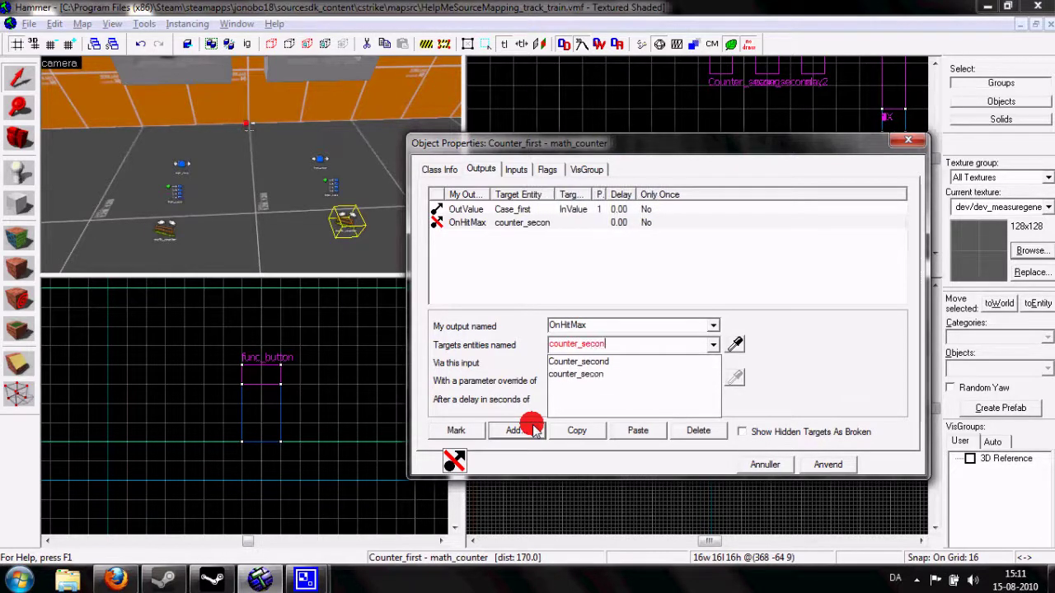
key(Tab)
text(Ad)
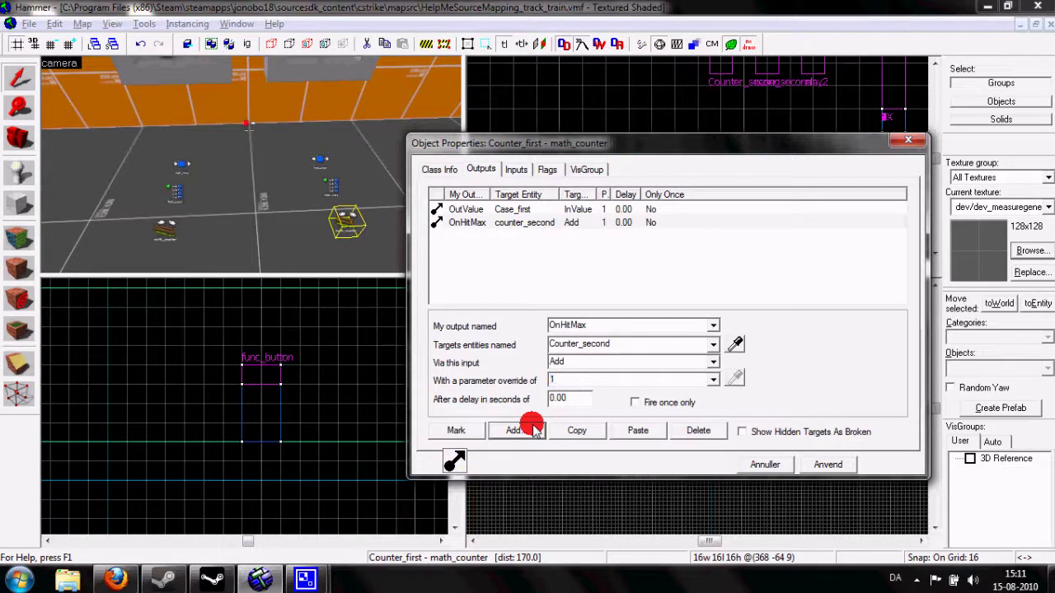
Add an OnHitMax output targeting Counter_first itself via SetValue with a parameter override of 0, and apply the outputs.
click(532, 430)
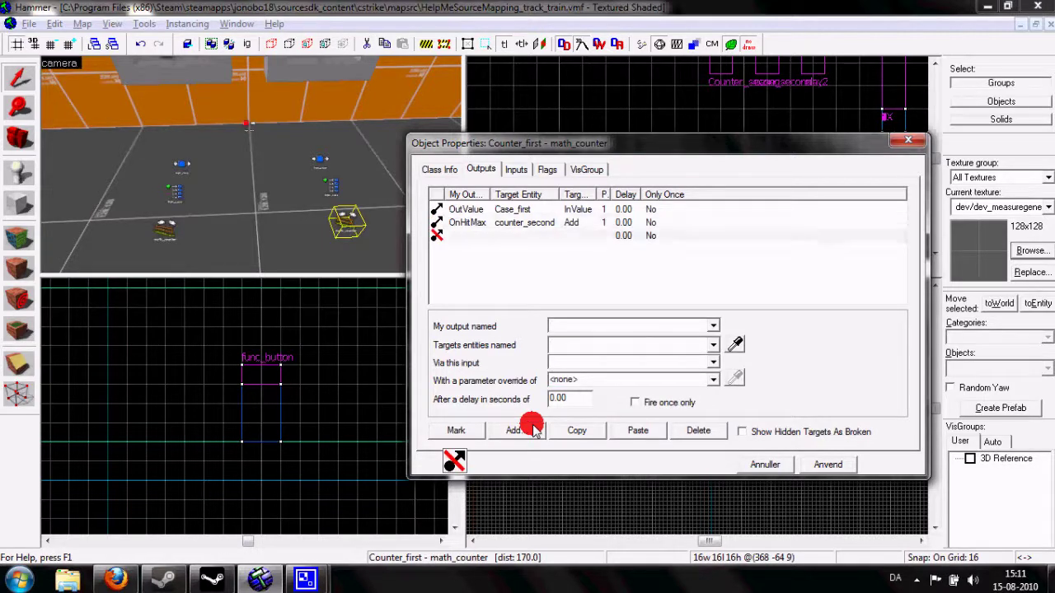
text(OnHitMaax)
key(Tab)
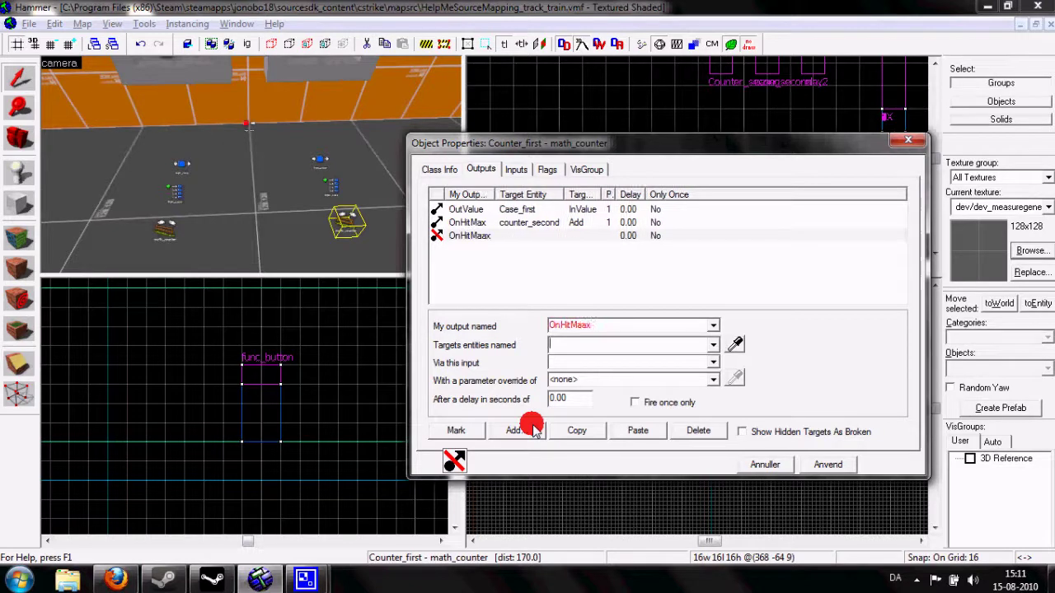
click(611, 324)
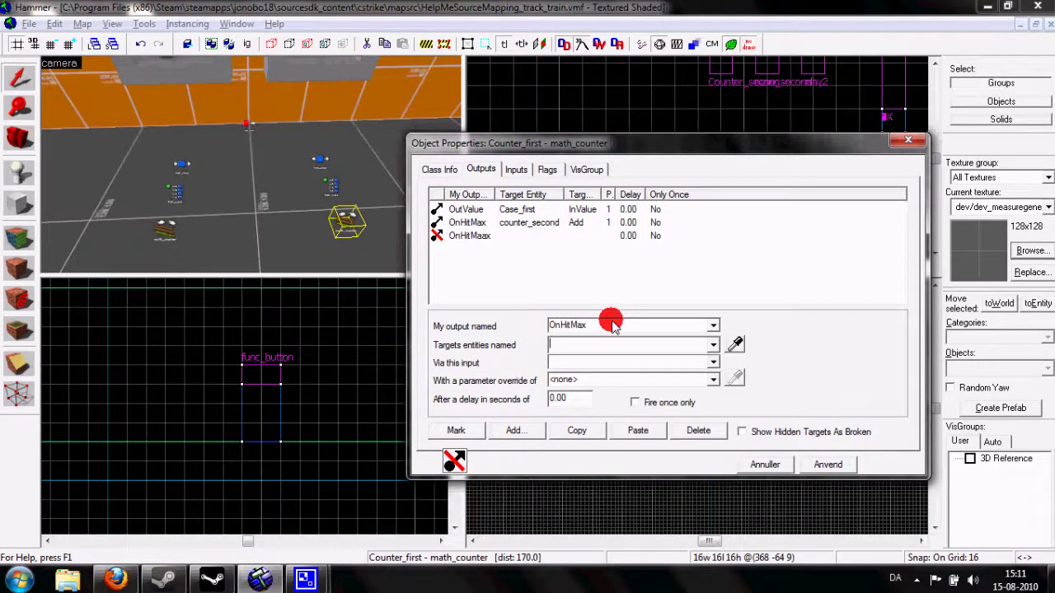
text(counter_fir)
key(Tab)
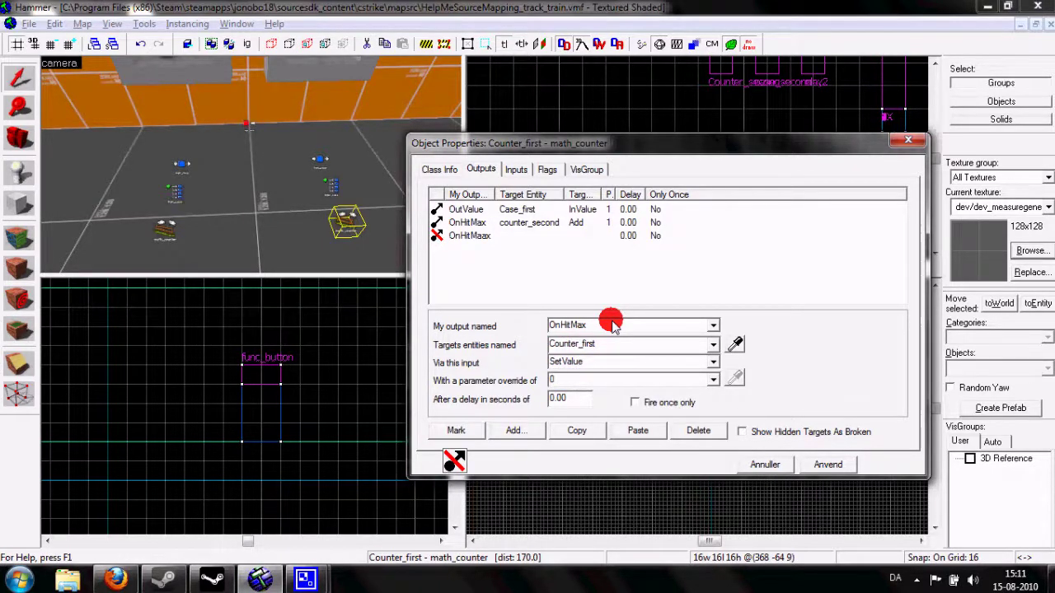
click(828, 464)
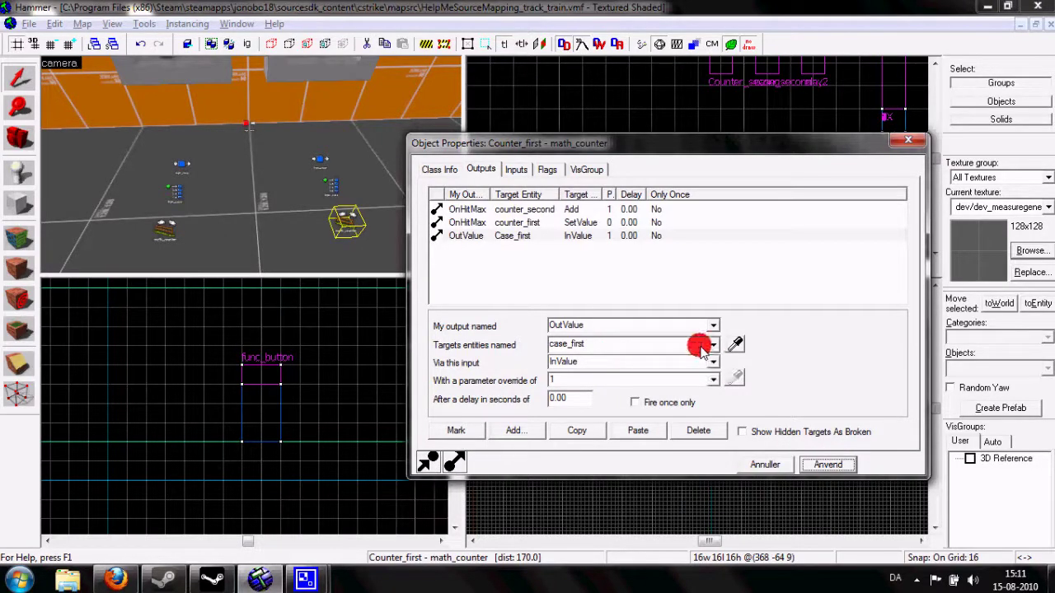